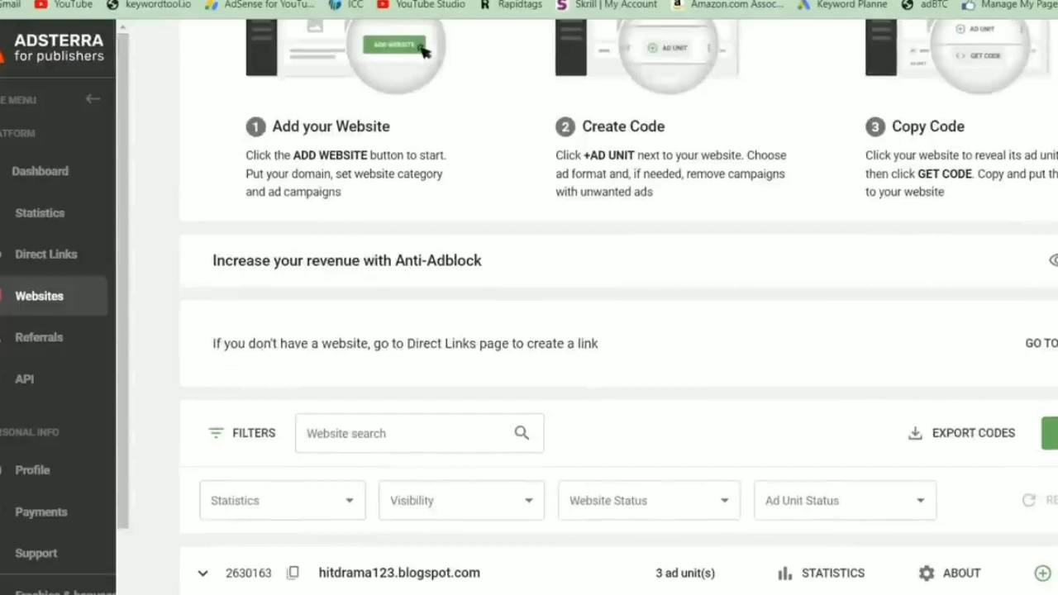
- Review the three steps to monetize a website and the website list on Adsterra's Websites page
scroll(579, 331, "up", 3)
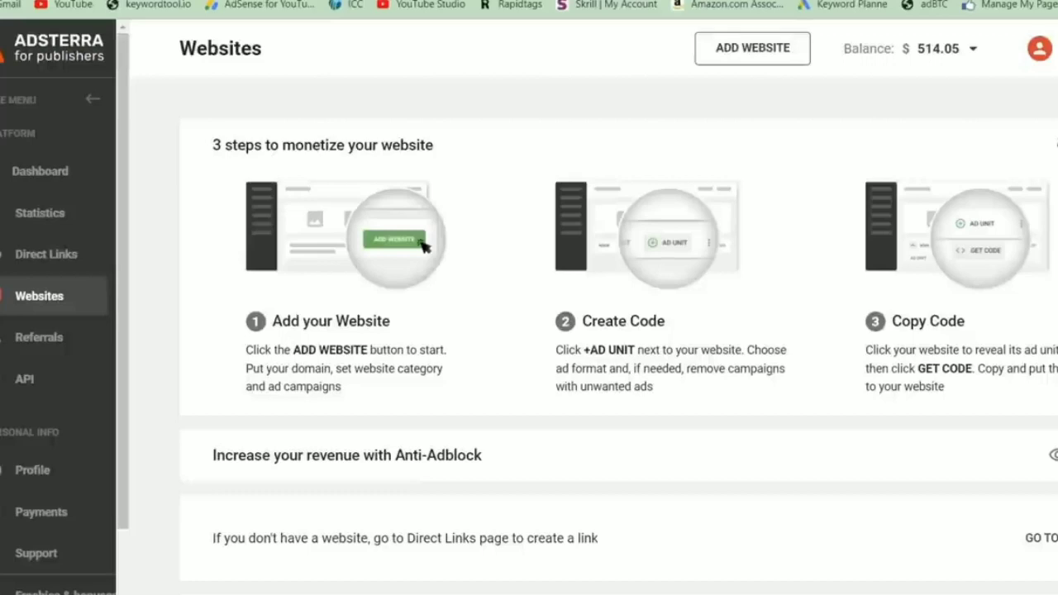
scroll(1050, 303, "down", 2)
scroll(910, 302, "up", 2)
scroll(578, 330, "down", 2)
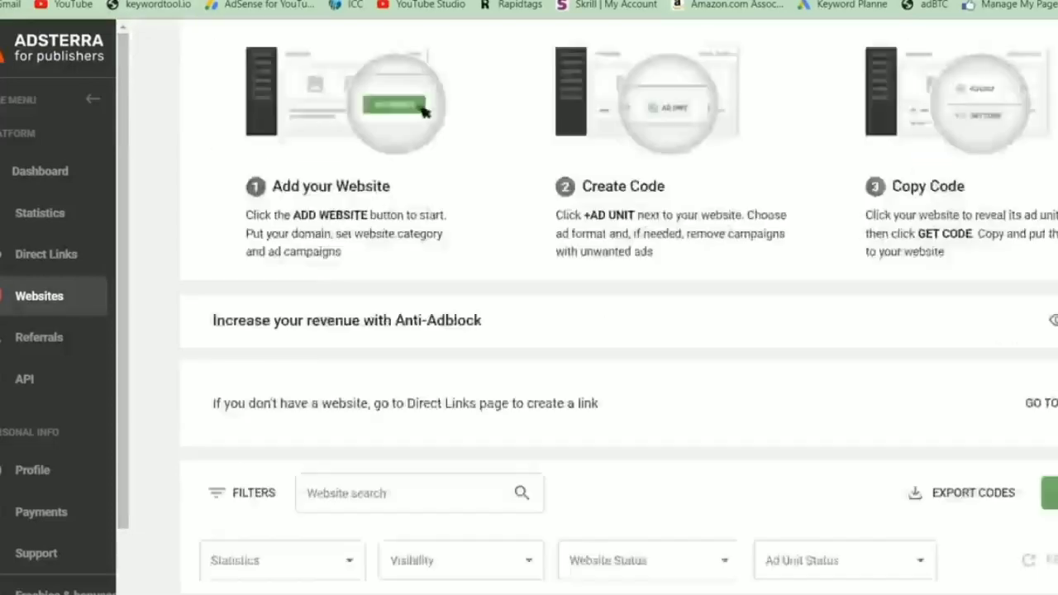
scroll(578, 331, "up", 2)
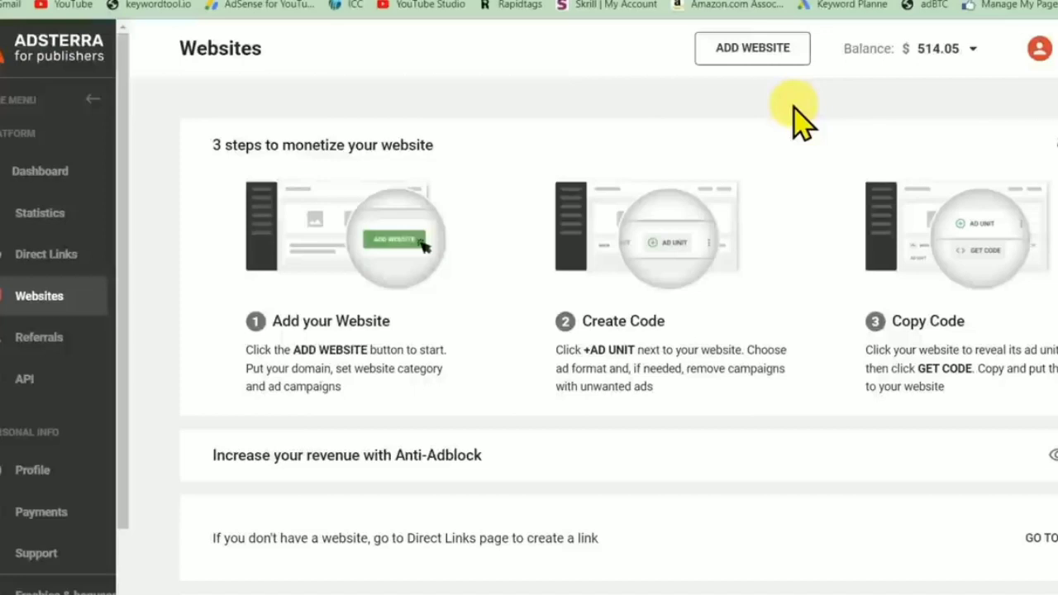
scroll(791, 355, "down", 2)
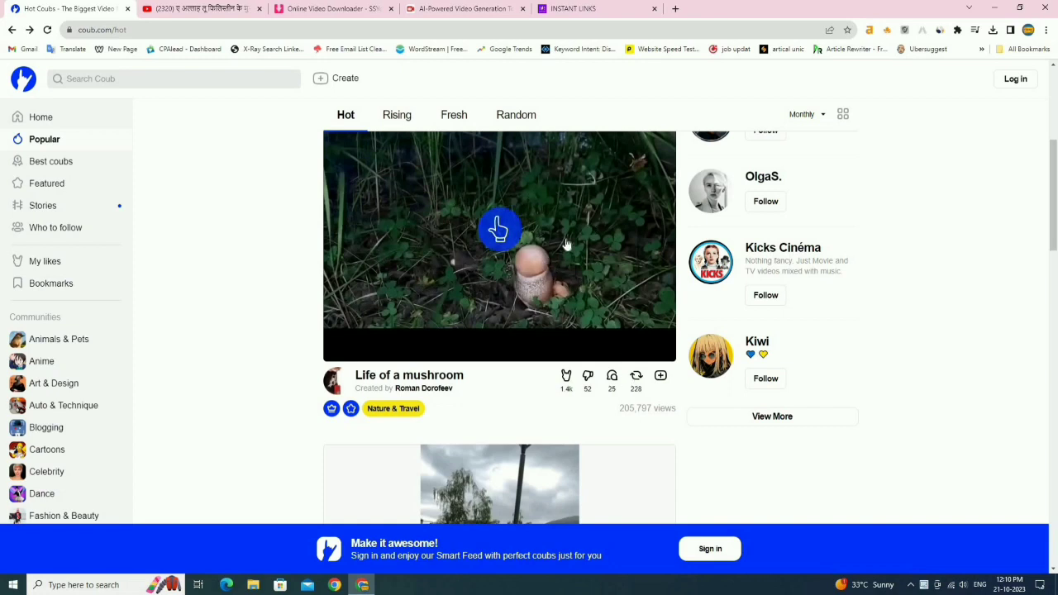
- Browse Coub's monthly Hot feed and examine the videos' titles, tags and view counts
scroll(572, 253, "down", 3)
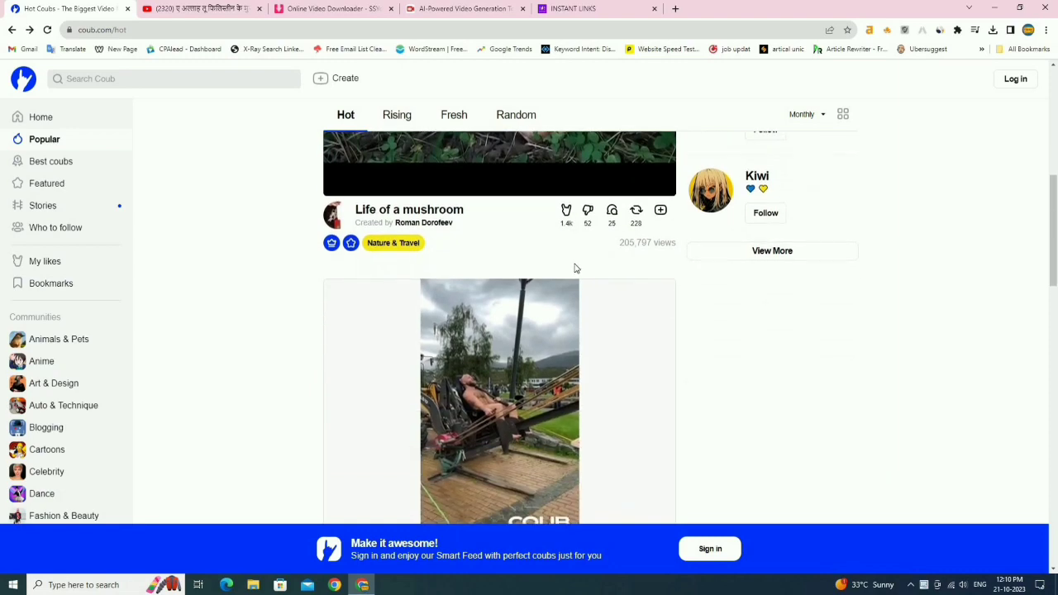
scroll(576, 268, "down", 1)
scroll(575, 273, "down", 2)
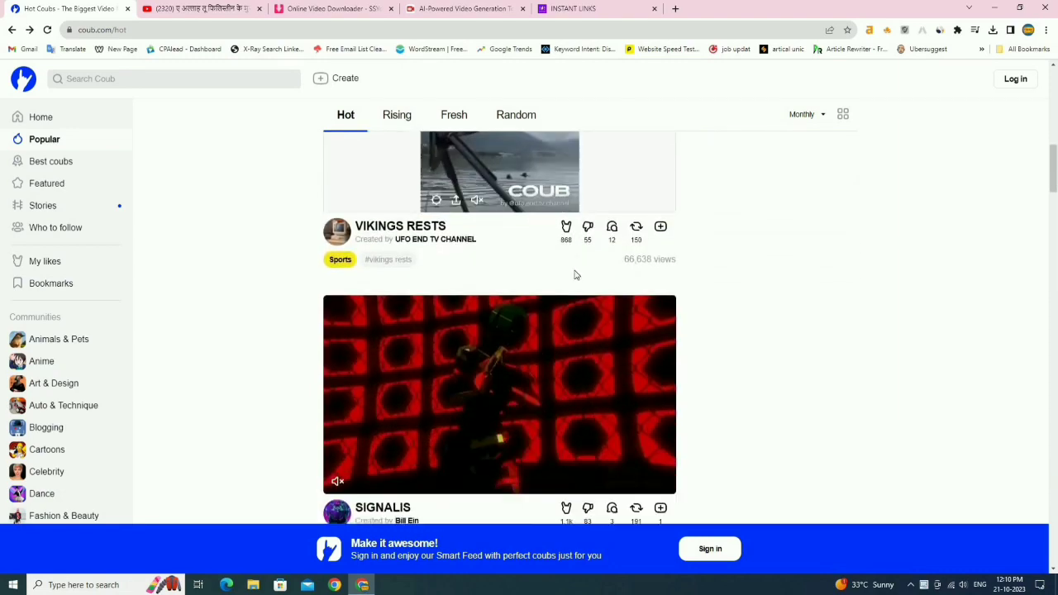
scroll(576, 274, "down", 3)
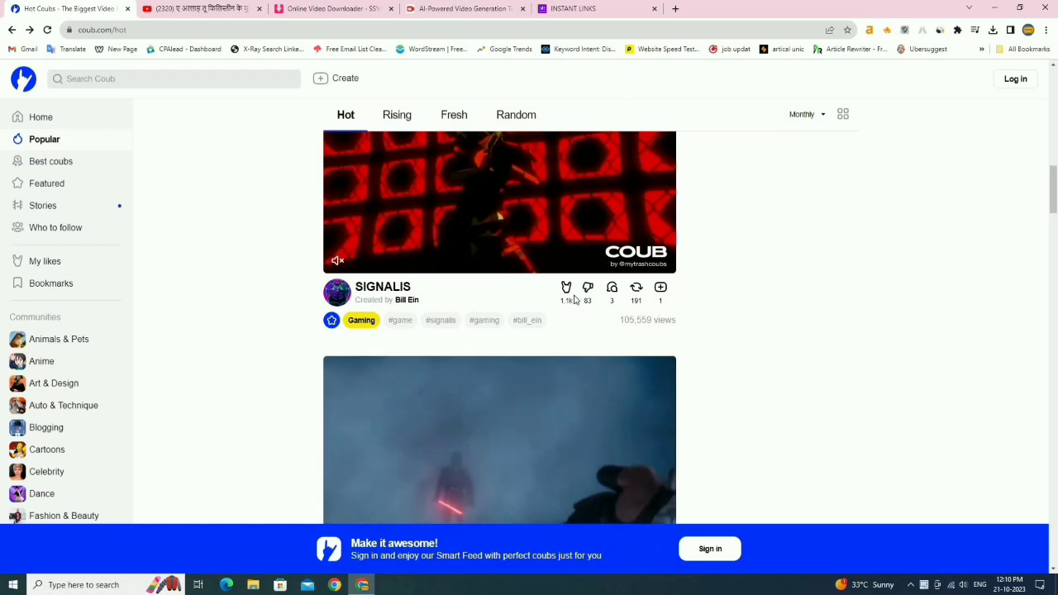
scroll(574, 301, "up", 2)
scroll(574, 302, "up", 1)
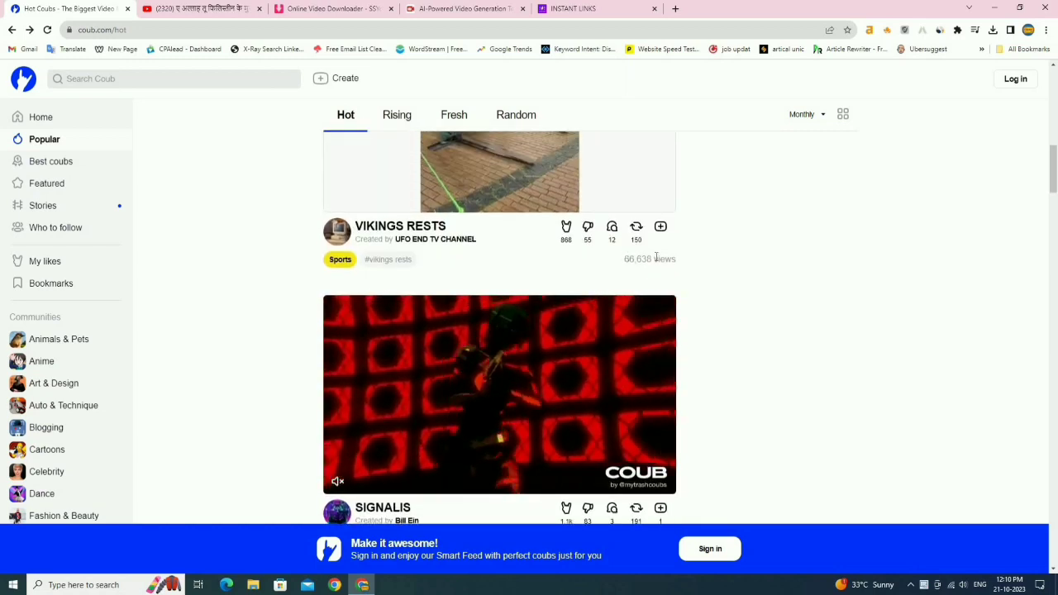
triple_click(686, 263)
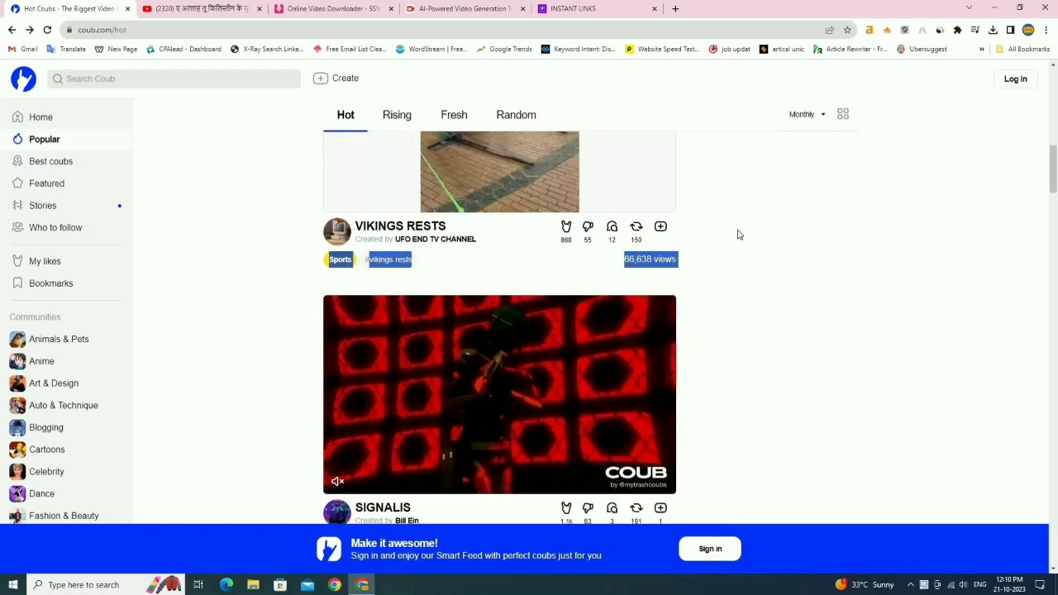
left_click(617, 288)
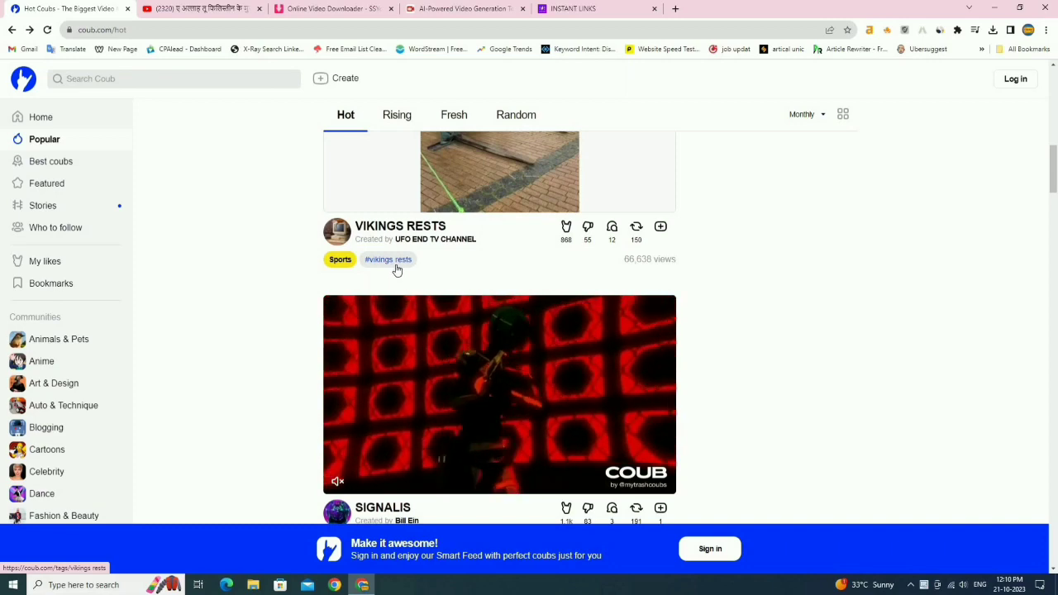
scroll(397, 270, "up", 2)
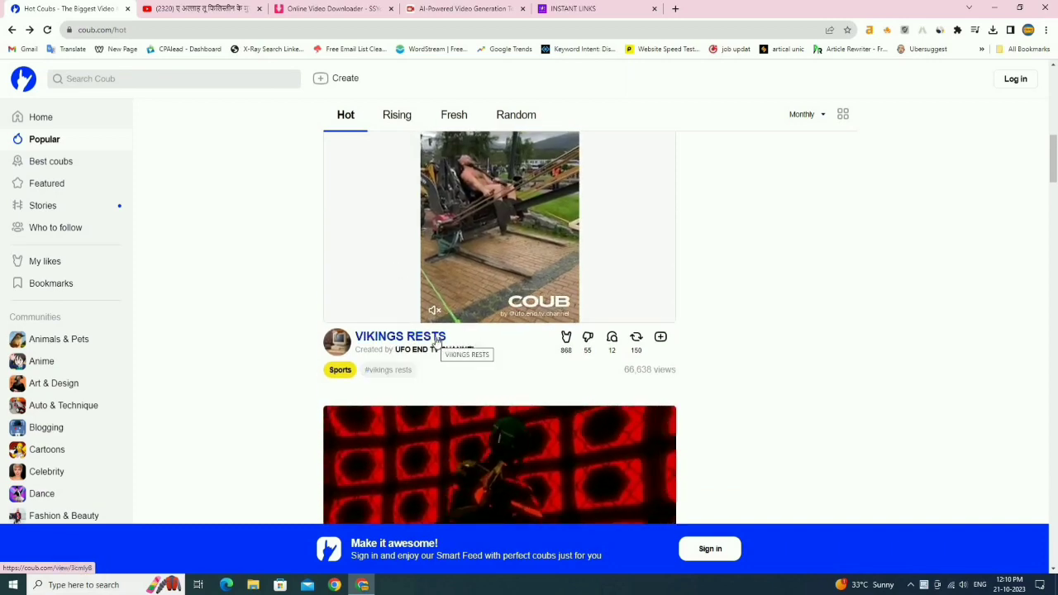
scroll(436, 333, "down", 3)
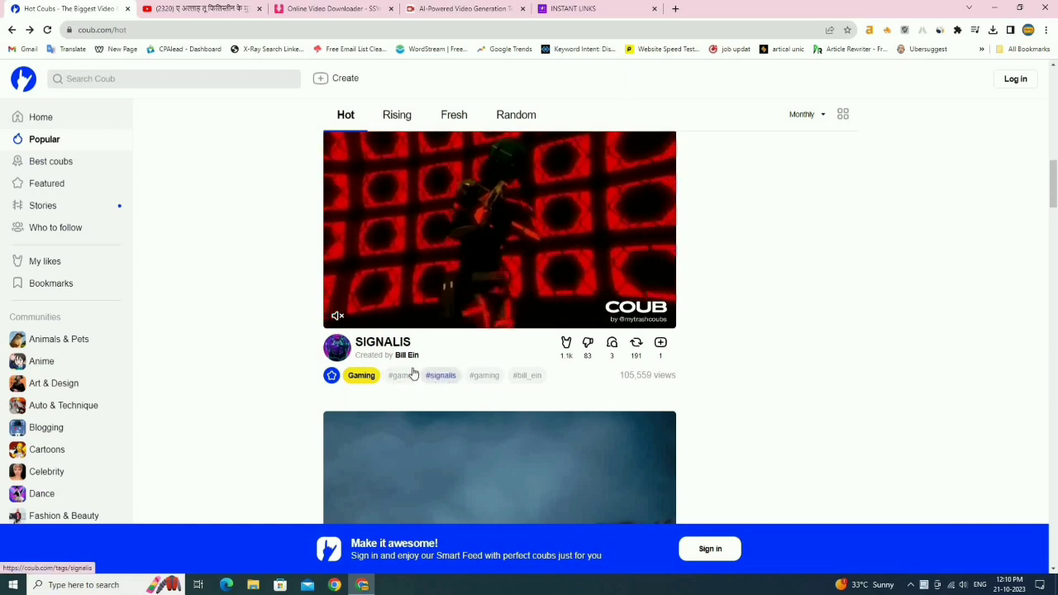
scroll(484, 375, "up", 2)
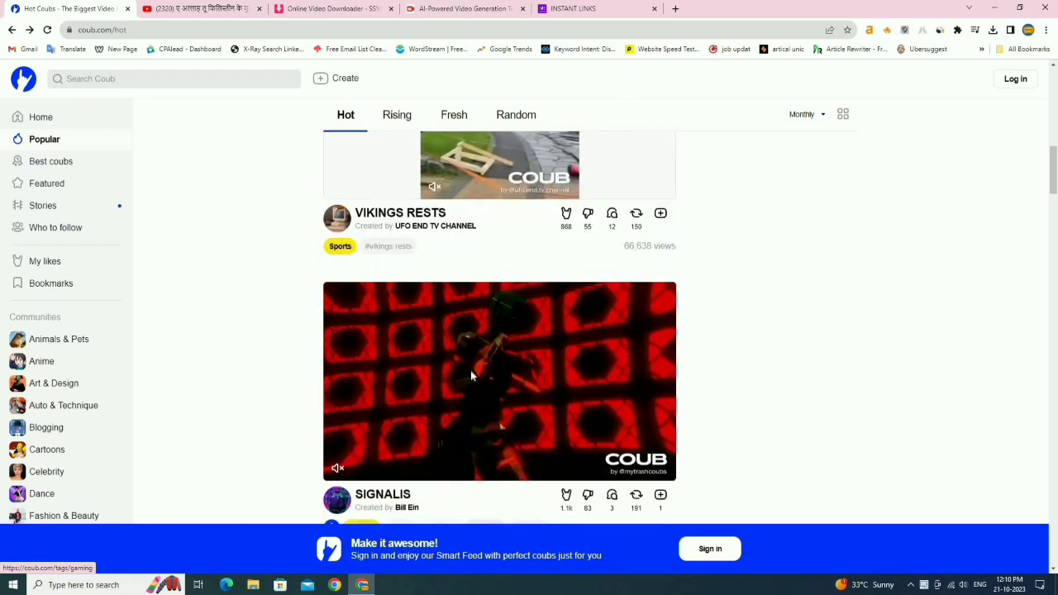
scroll(472, 376, "up", 5)
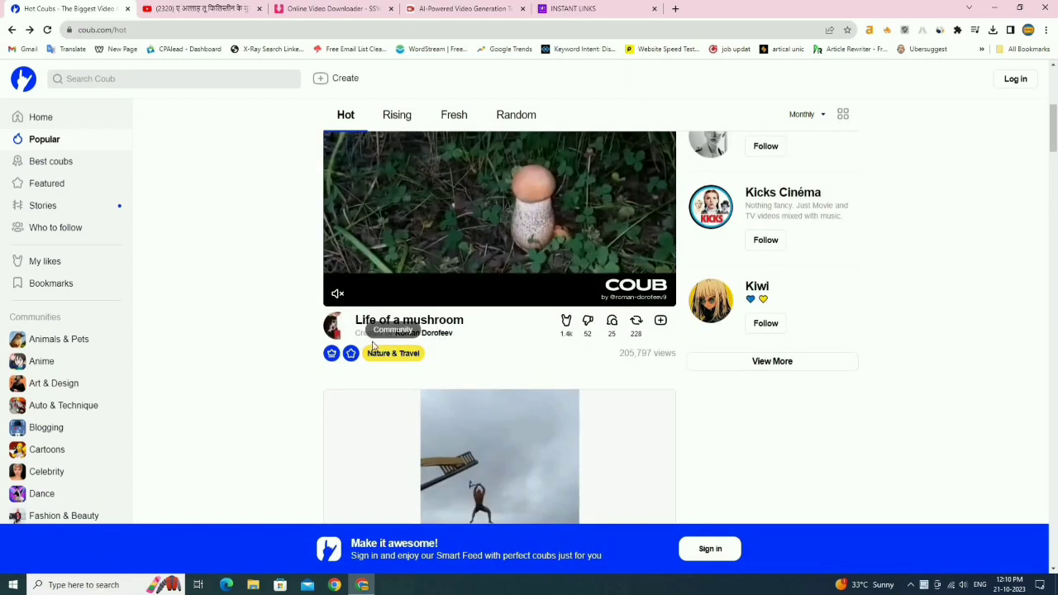
scroll(506, 339, "up", 3)
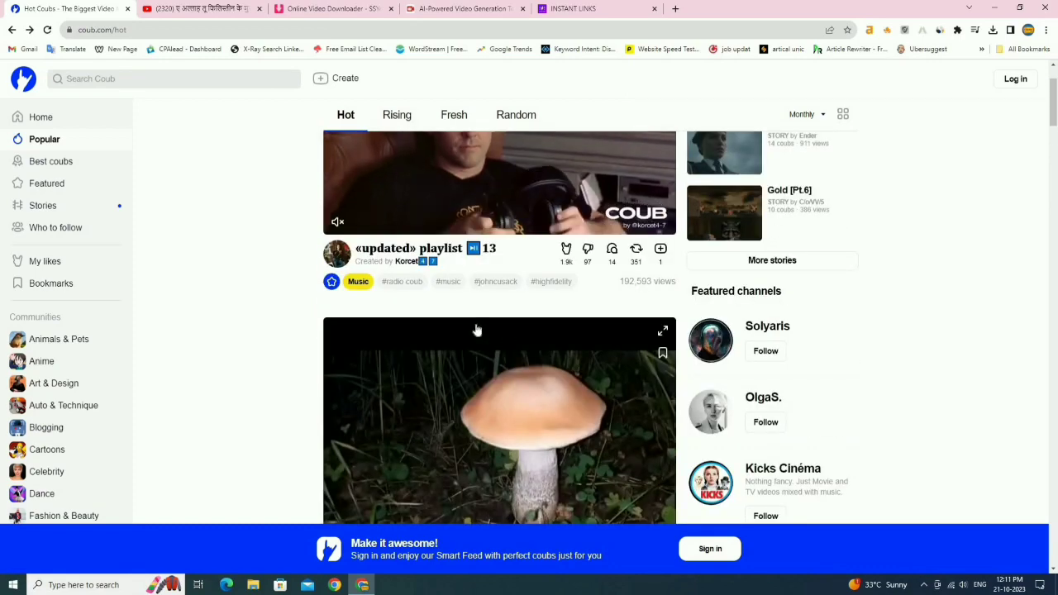
scroll(487, 328, "up", 1)
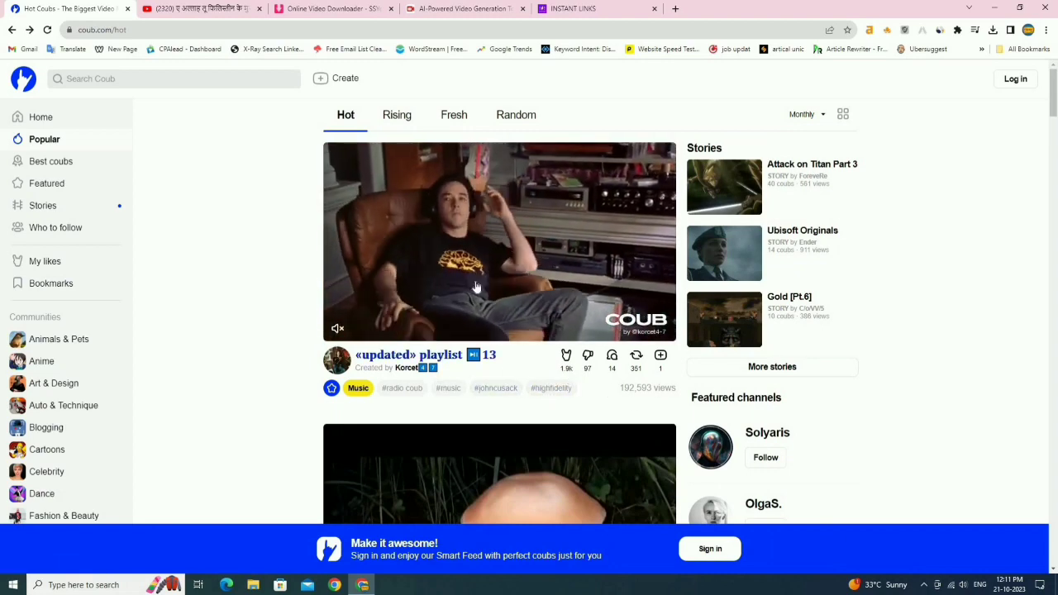
- Play the «updated» playlist 13 video at the start of the Hot feed and copy its hashtags
left_click(502, 264)
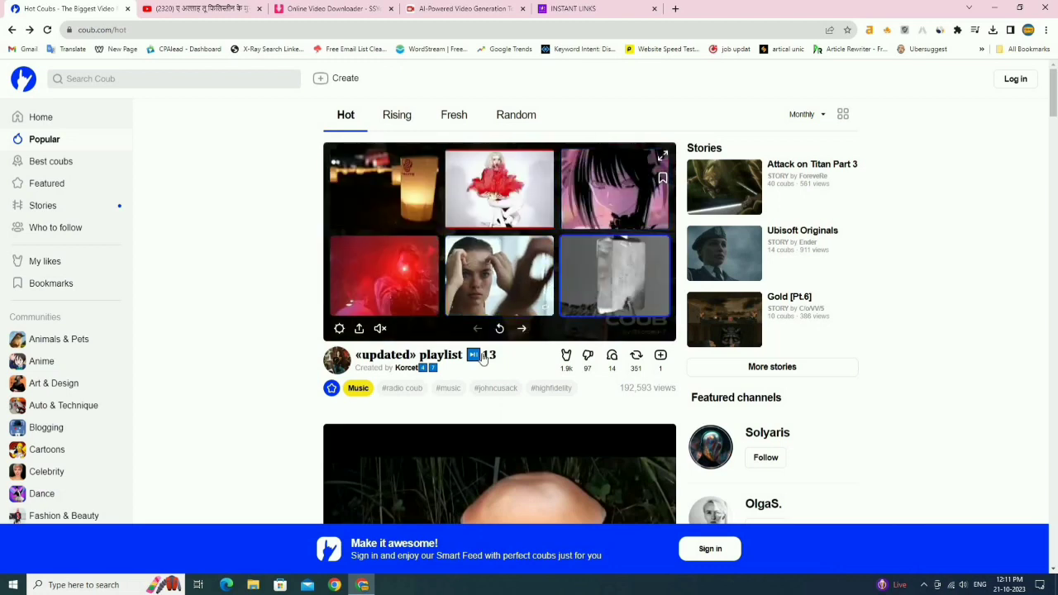
left_click_drag(578, 393, 378, 390)
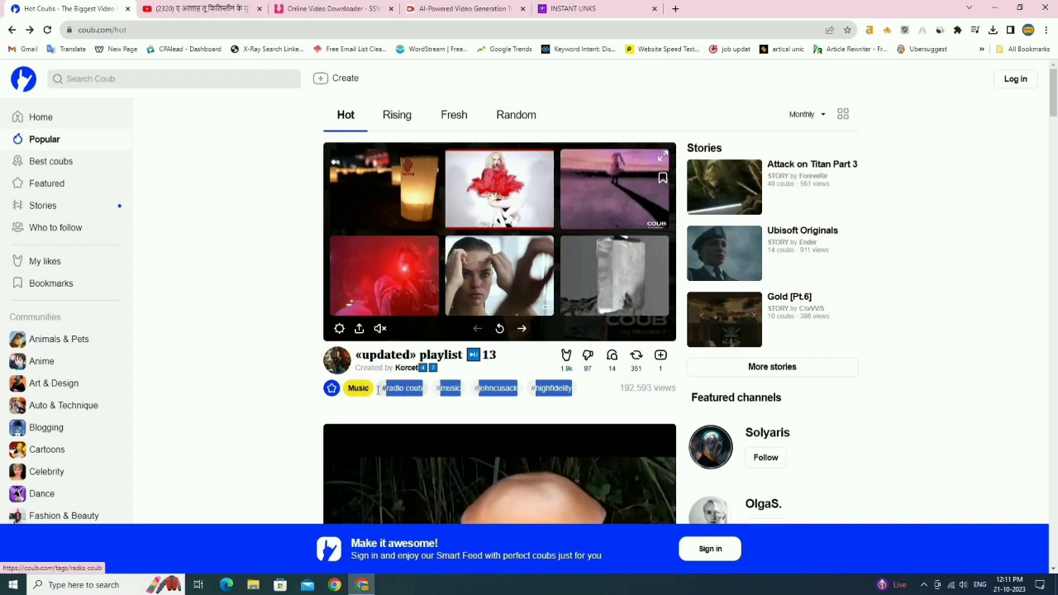
right_click(380, 389)
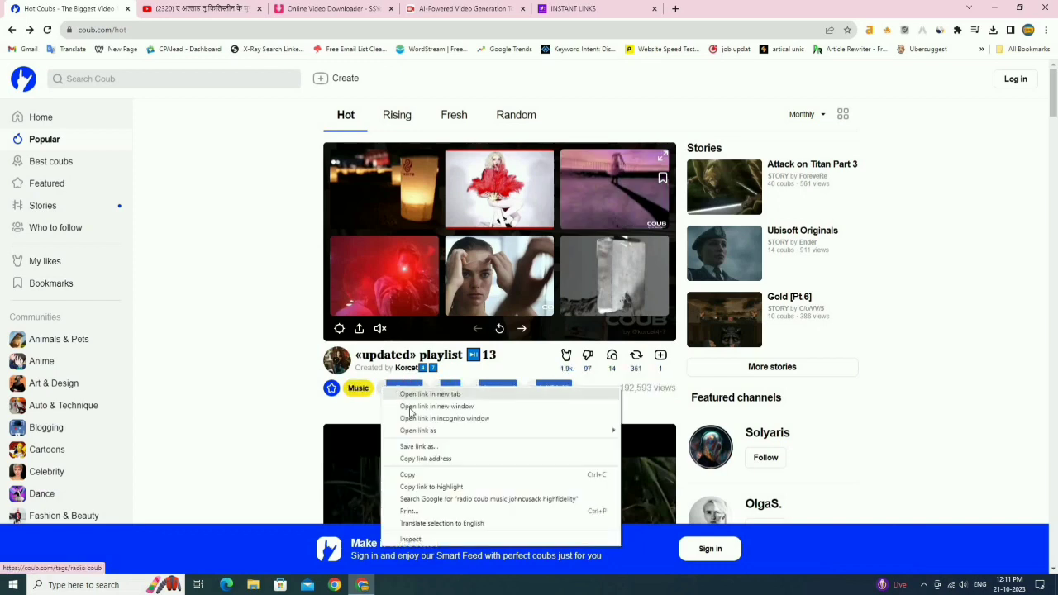
left_click(409, 474)
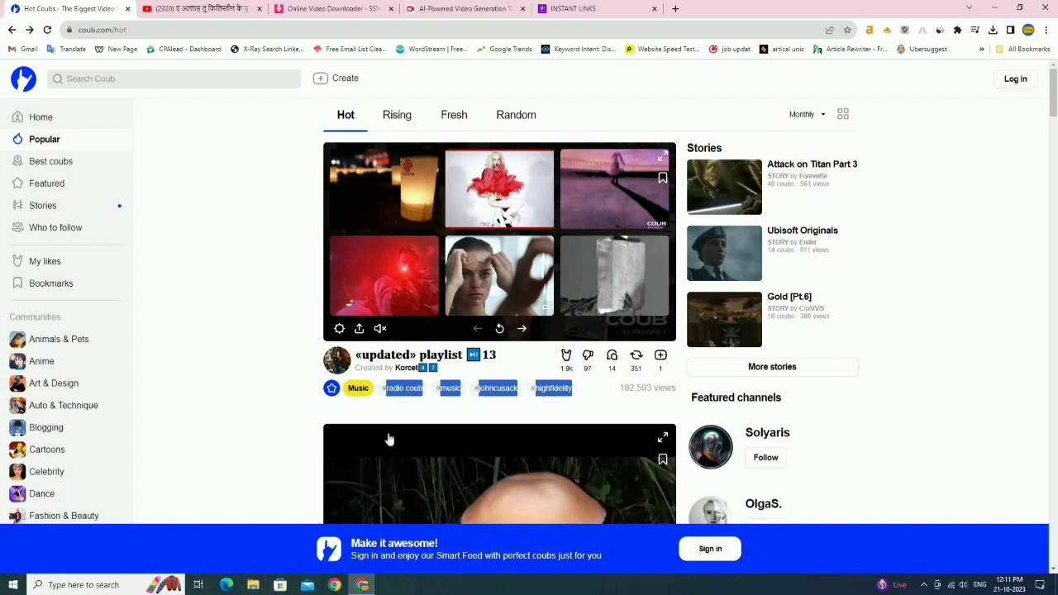
scroll(390, 438, "down", 5)
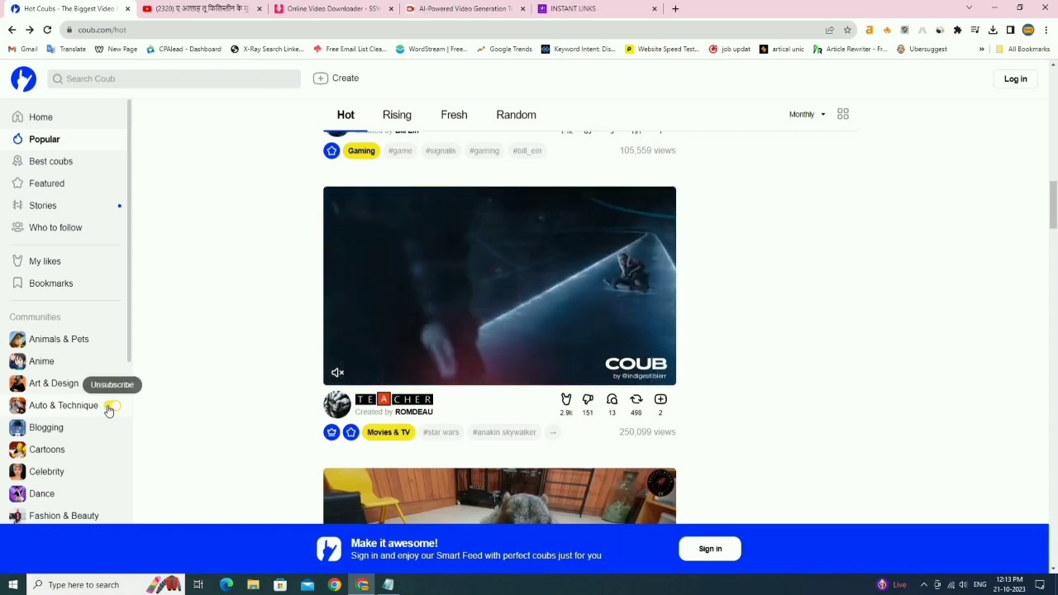
left_click(109, 409)
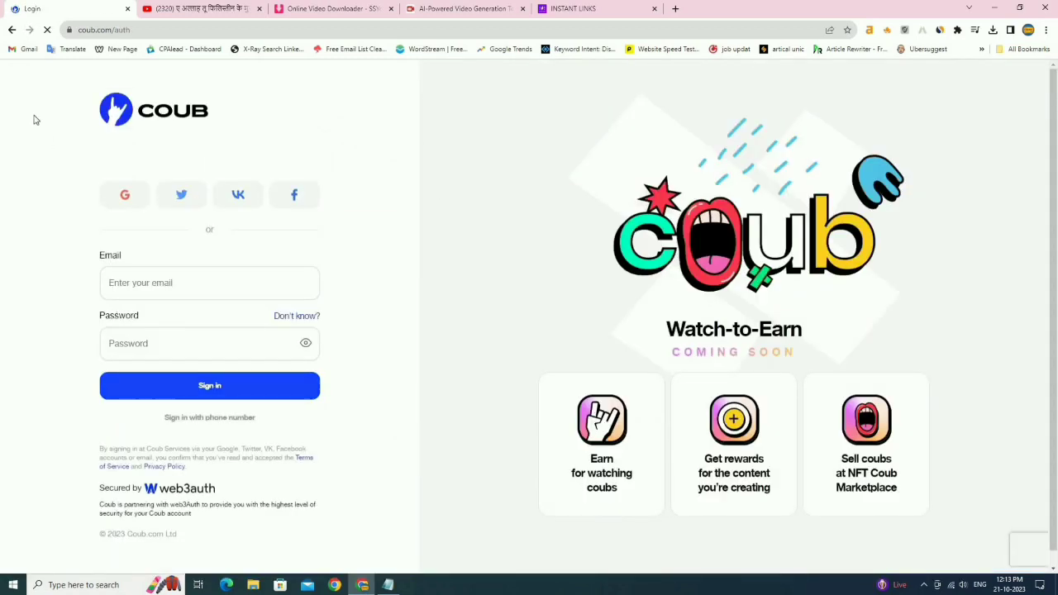
left_click(12, 29)
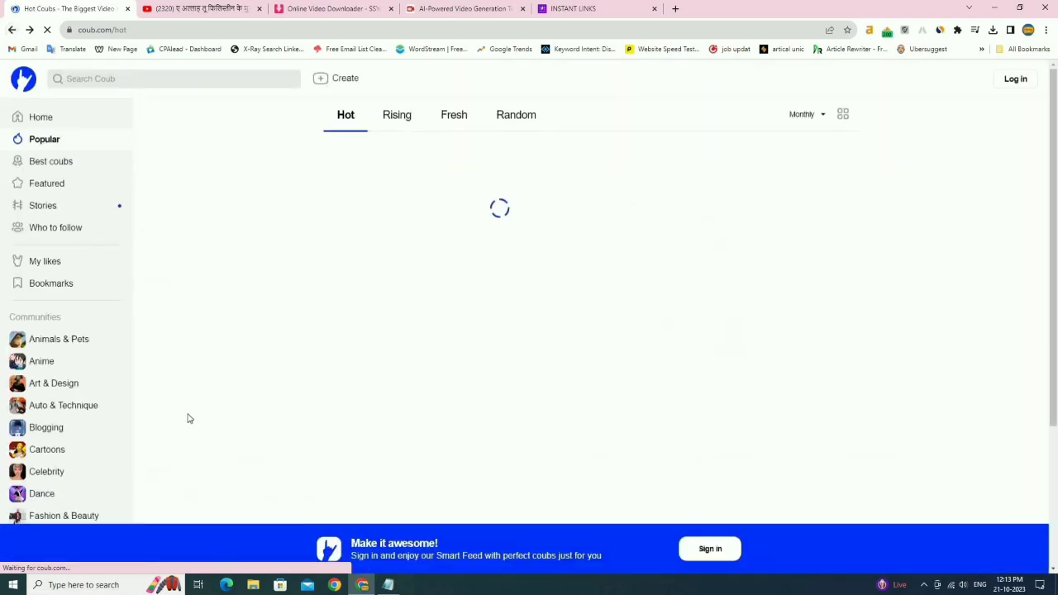
- Check coub.com in the Ahrefs website traffic checker, examining its organic traffic, traffic value, top countries, keywords and pages
scroll(520, 338, "down", 10)
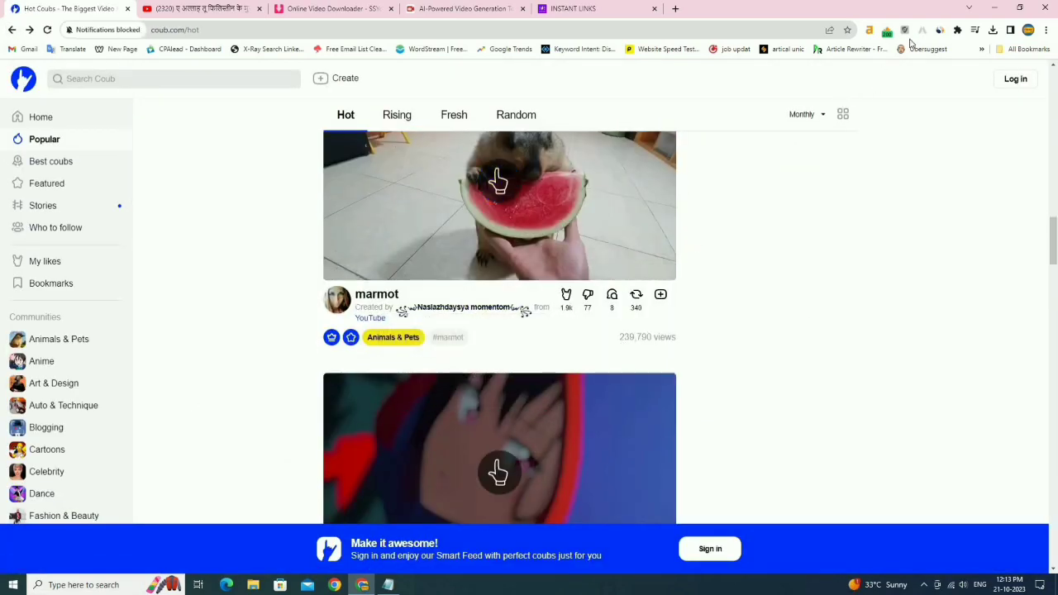
left_click(940, 31)
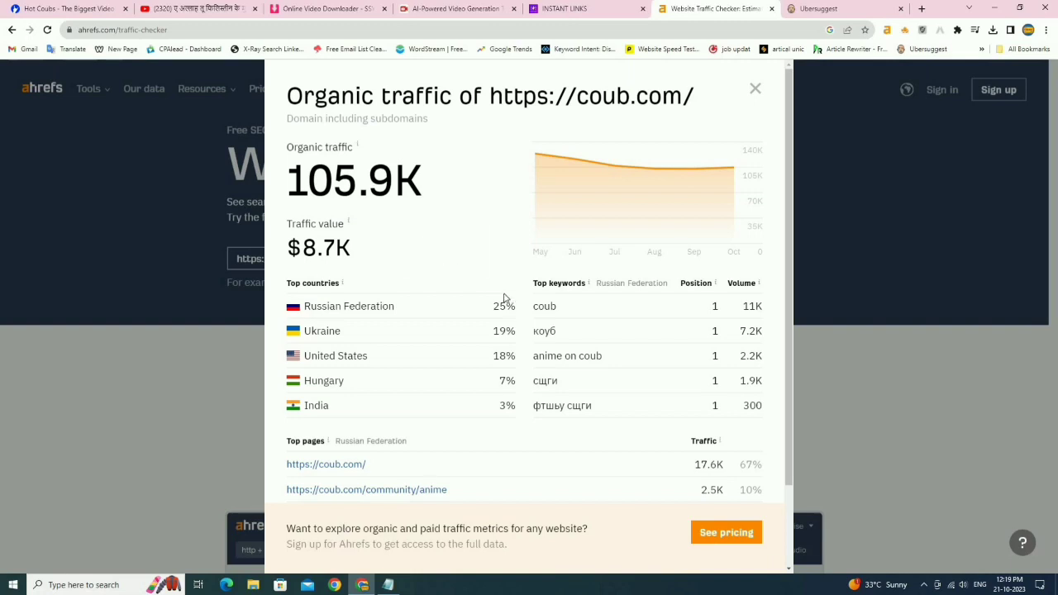
scroll(504, 300, "down", 1)
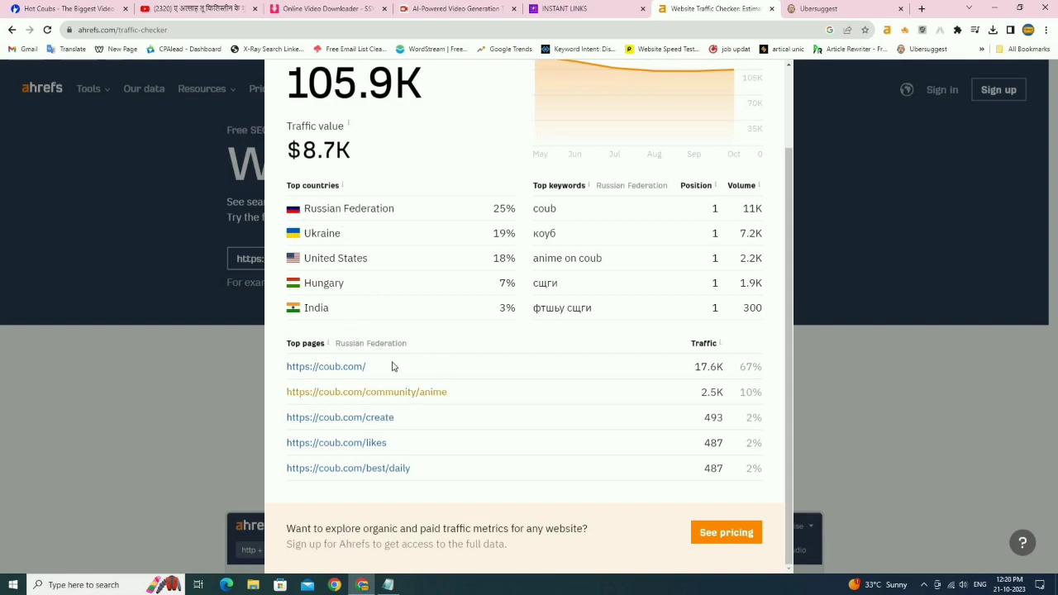
scroll(425, 313, "up", 2)
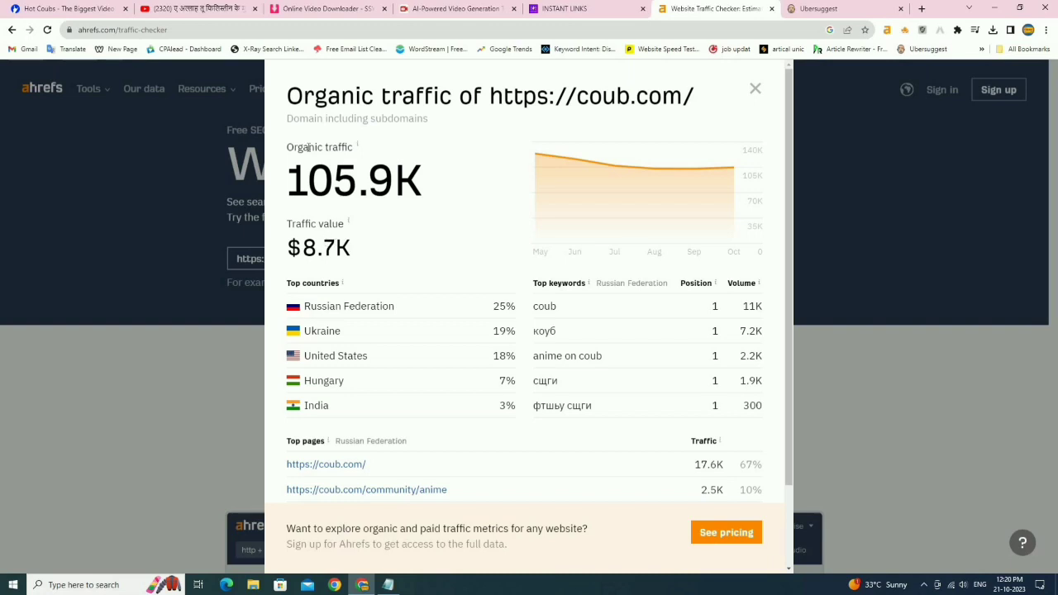
mouse_move(300, 149)
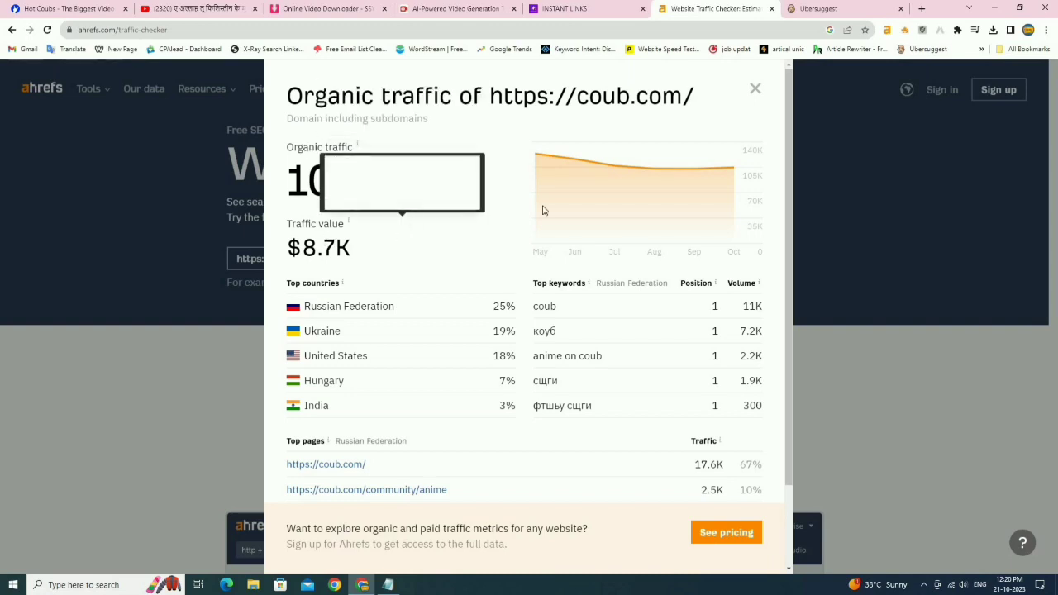
mouse_move(521, 170)
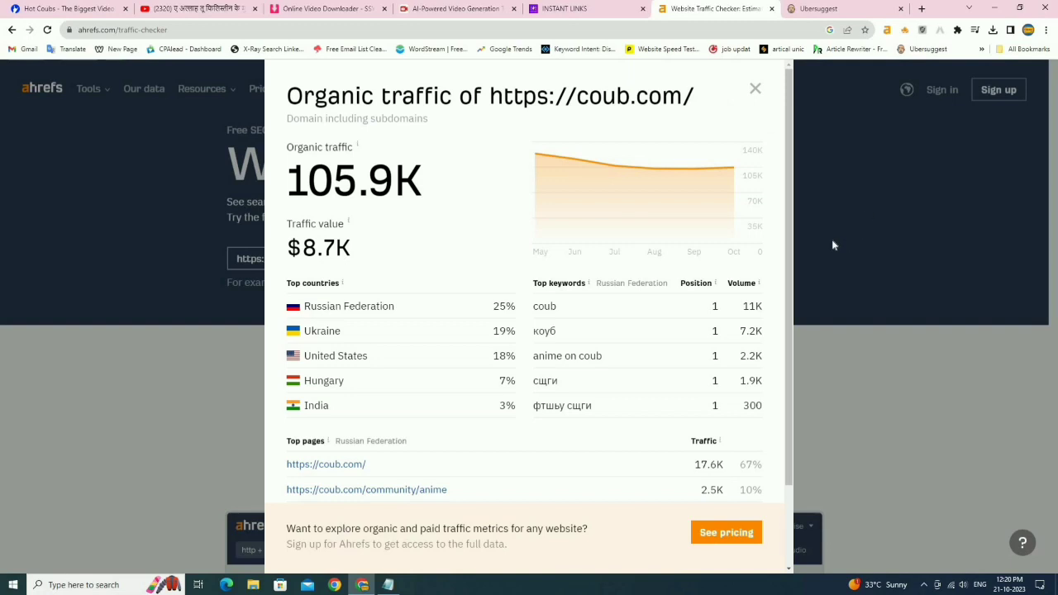
mouse_move(694, 234)
- Return to Coub's Hot feed and close the Ubersuggest page
left_click(67, 8)
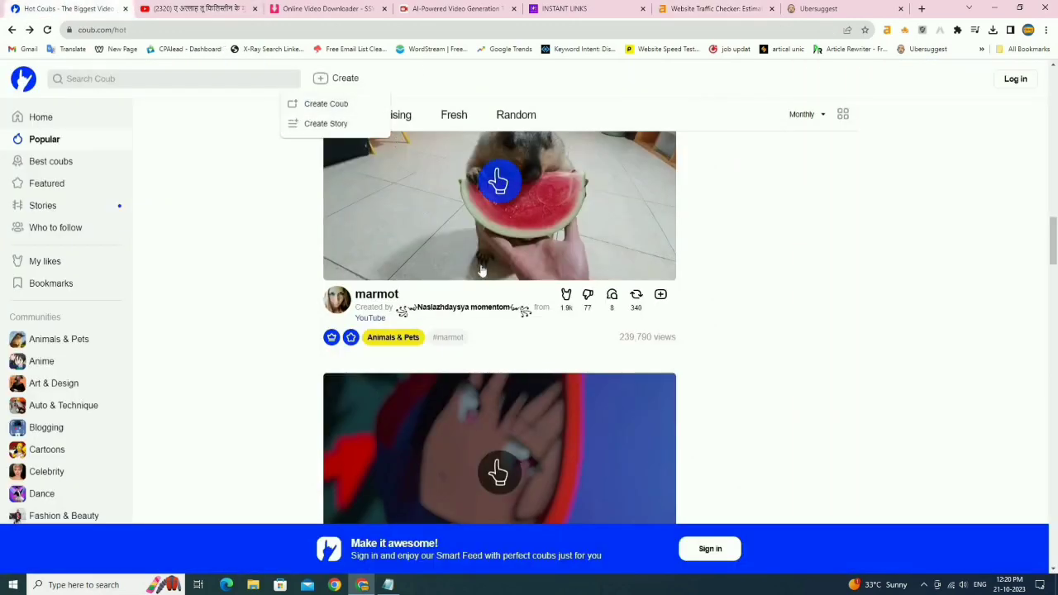
scroll(530, 263, "down", 9)
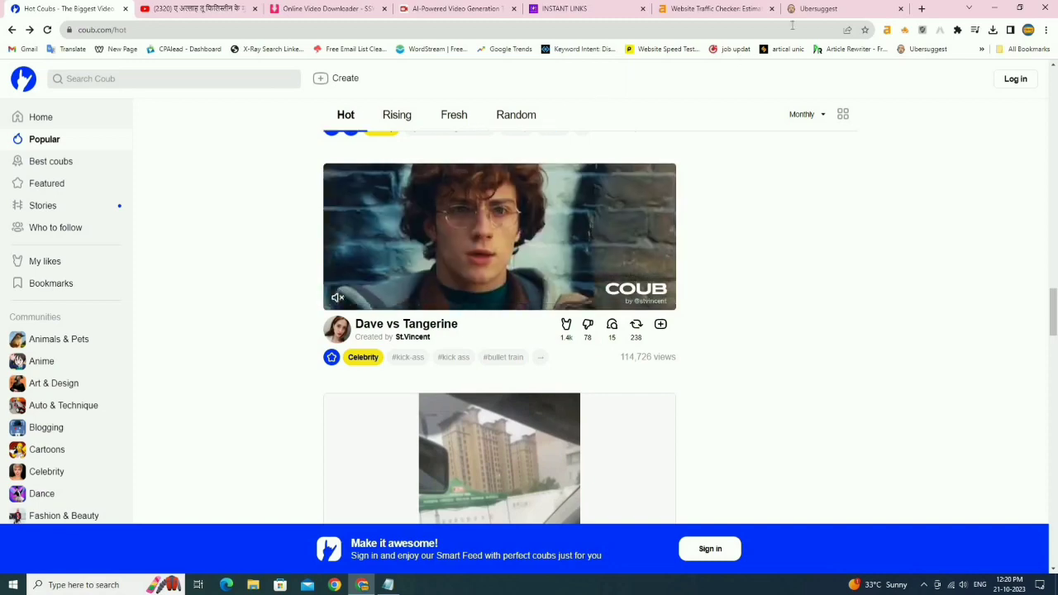
left_click(900, 9)
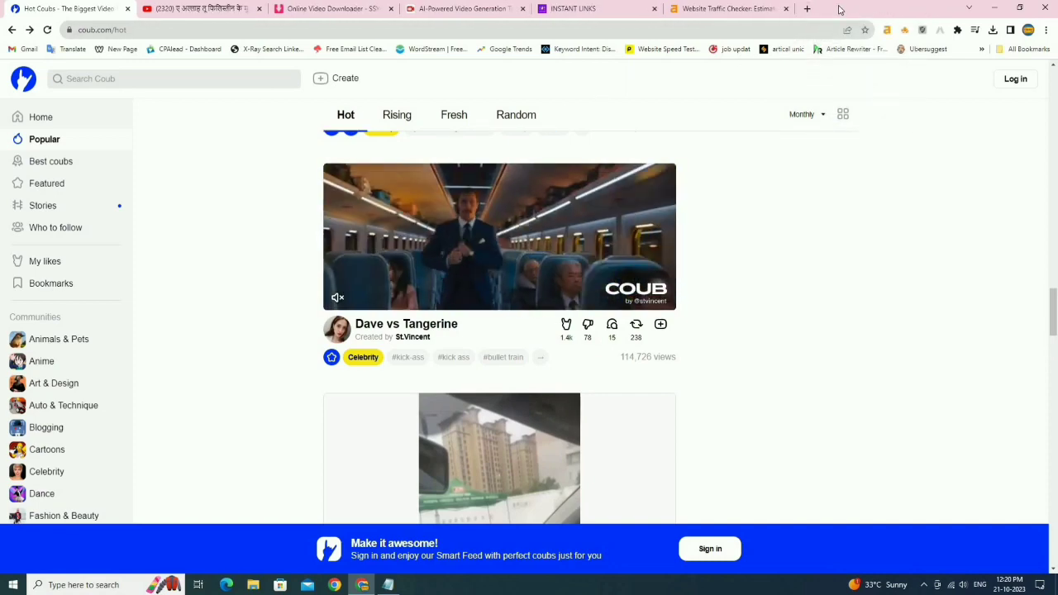
- Search Google for adsterra in a new browser tab
left_click(806, 8)
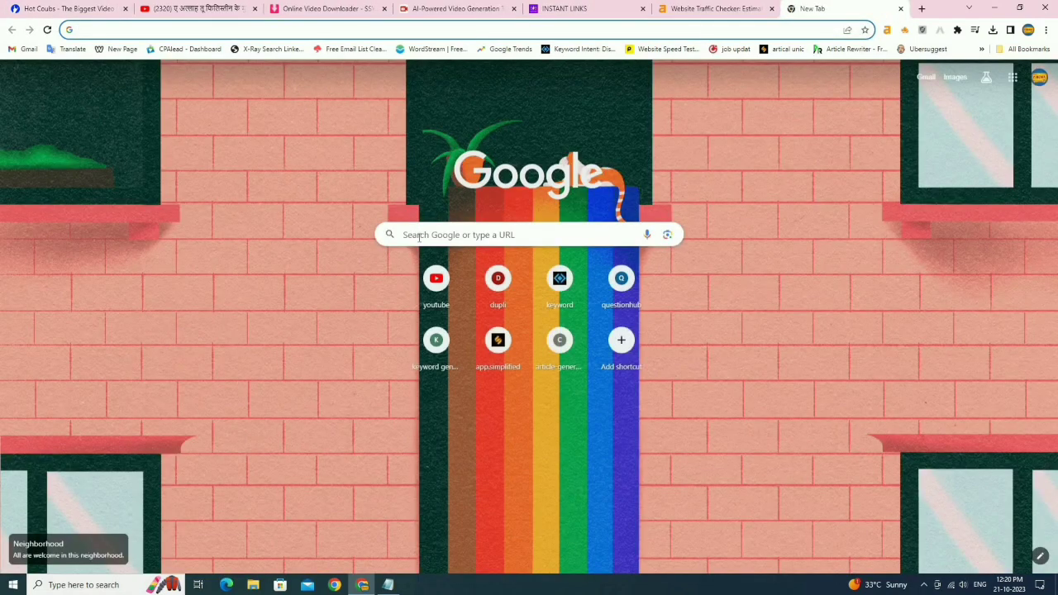
left_click(420, 240)
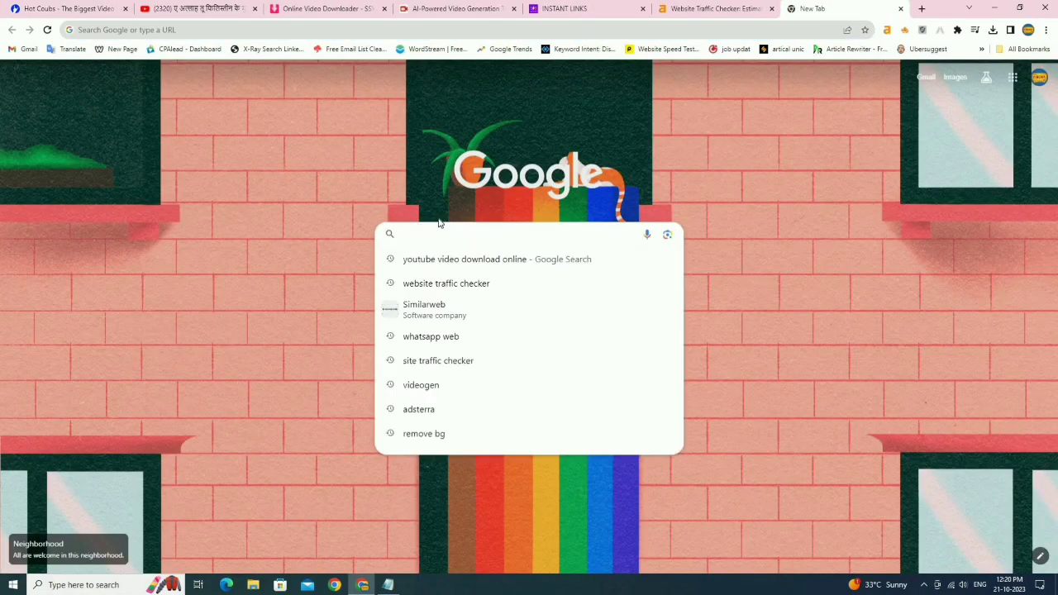
left_click(423, 409)
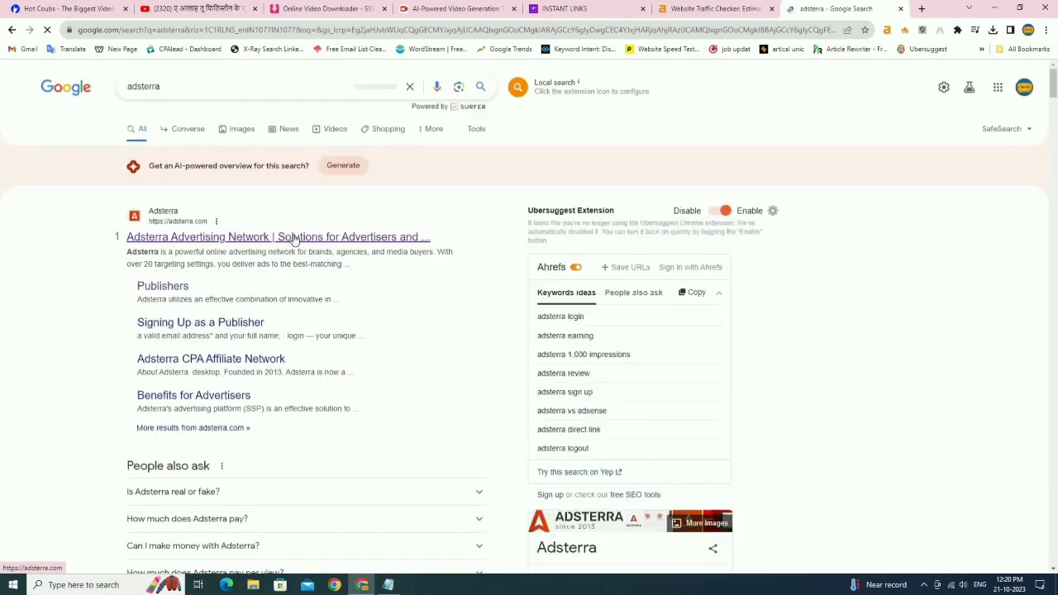
- Open the official Adsterra website from the search results and go to its publisher login page
left_click(310, 231)
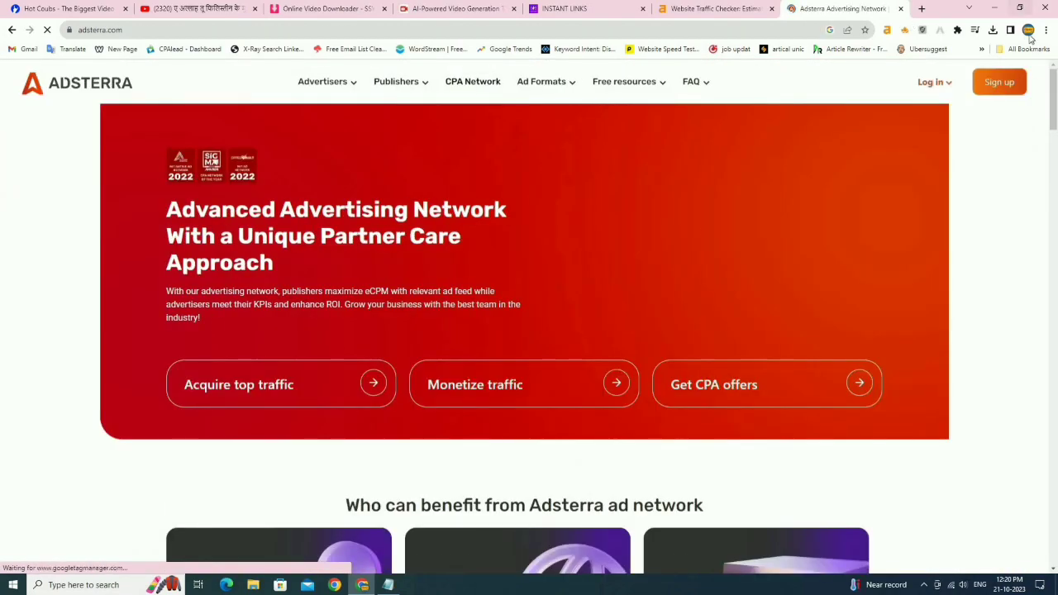
mouse_move(929, 98)
left_click(941, 161)
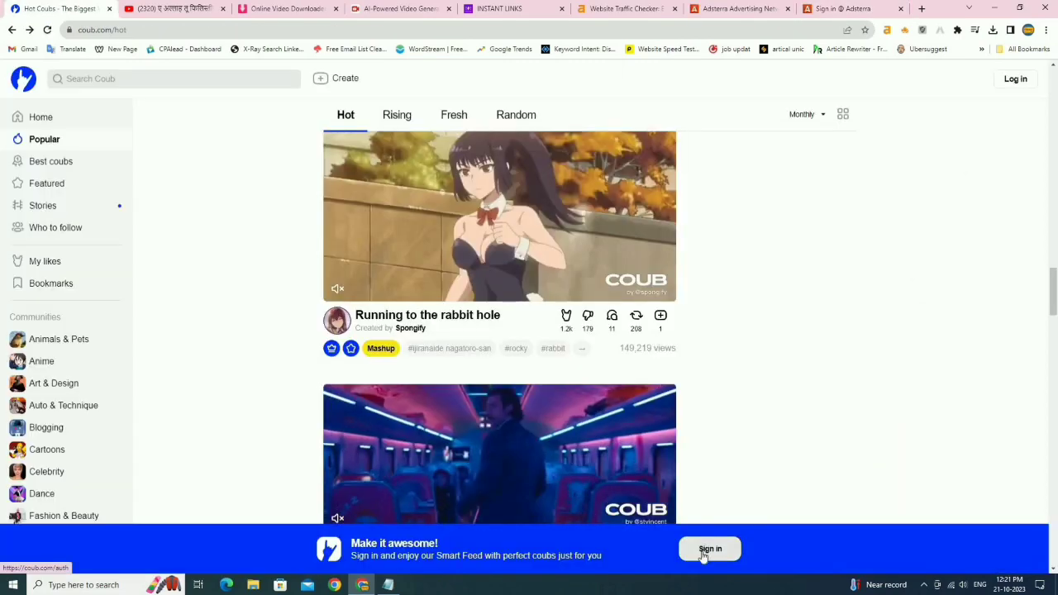
- Sign in to Coub with the listed Google account and confirm being over 18
left_click(704, 556)
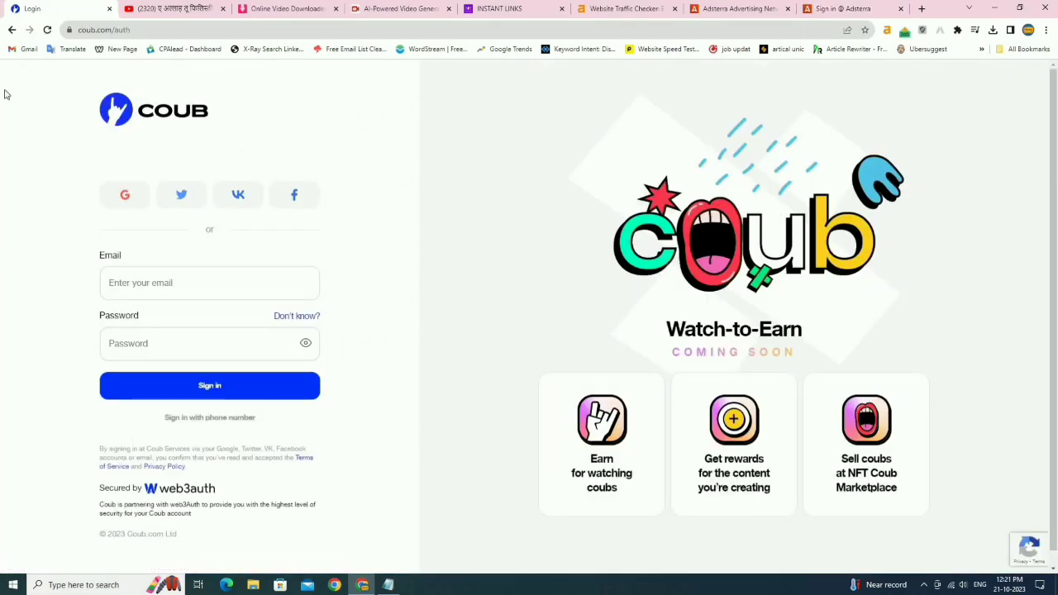
left_click(148, 292)
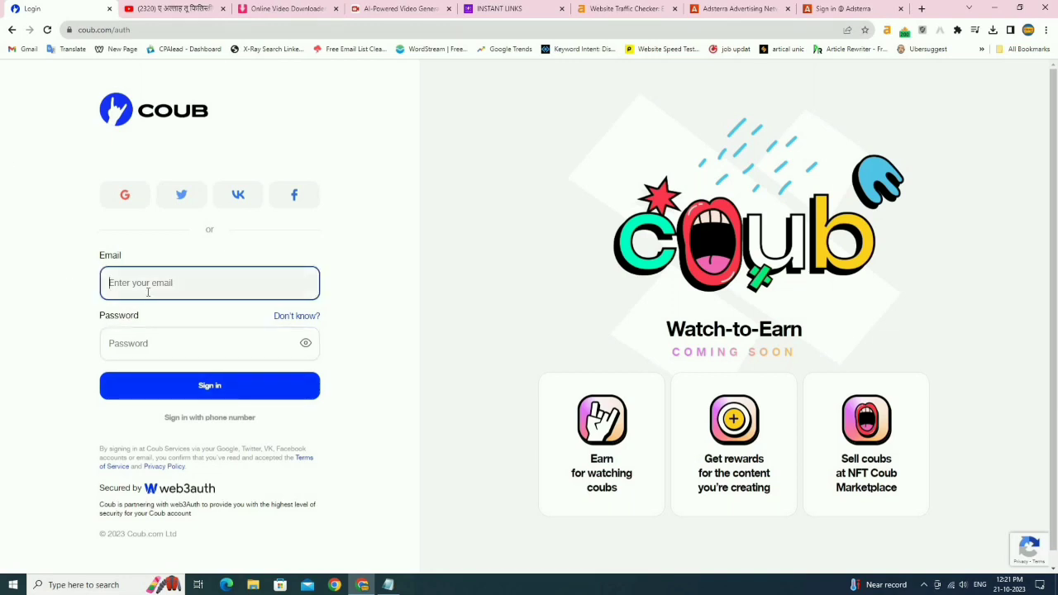
left_click(125, 197)
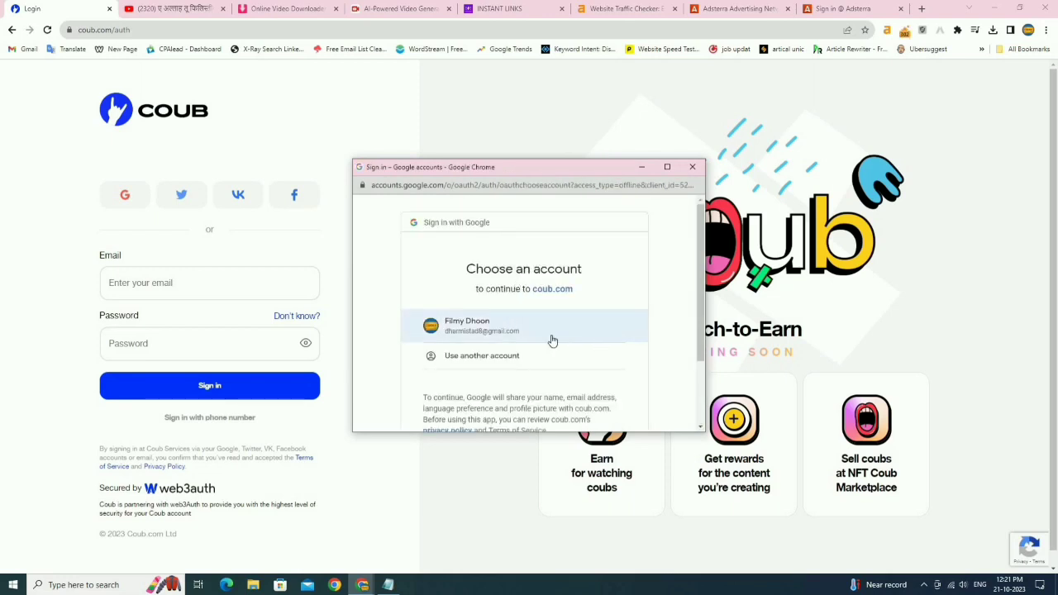
left_click(521, 330)
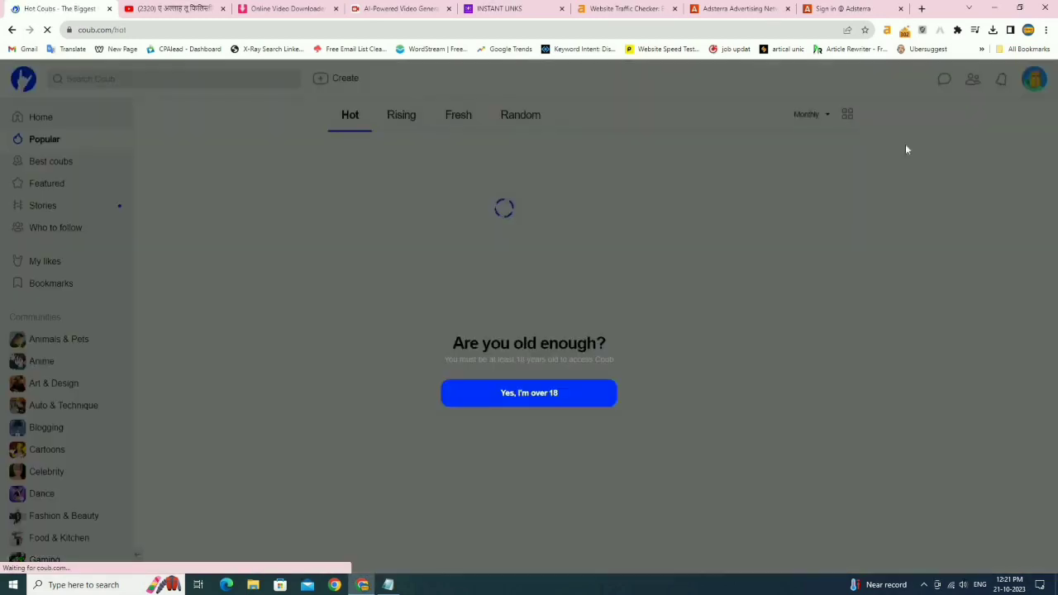
left_click(530, 394)
- Open the account's own Coub channel page and dismiss the channel cover upload tip
scroll(529, 393, "down", 4)
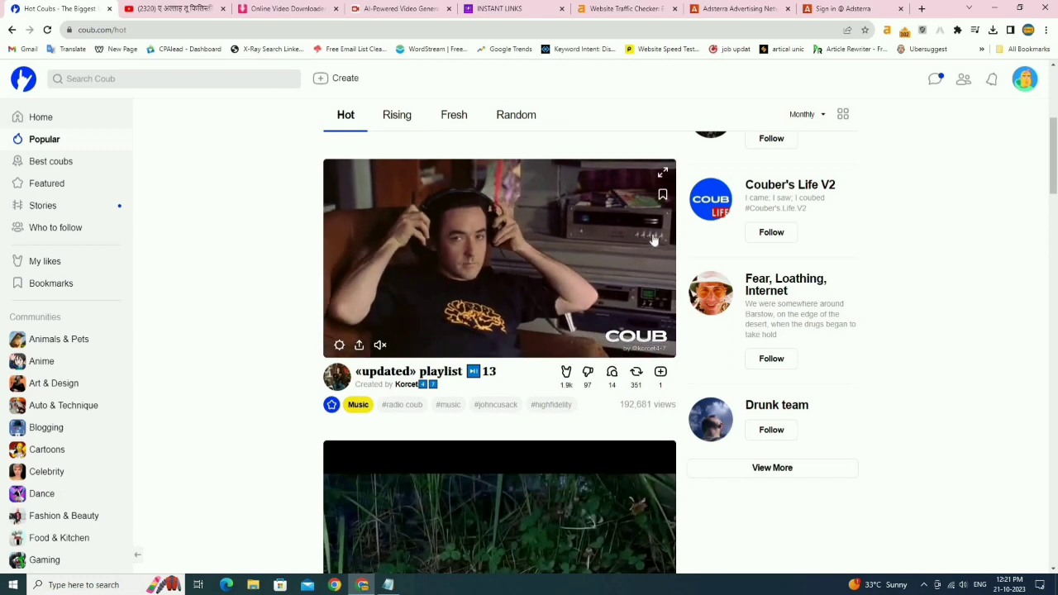
scroll(843, 213, "down", 1)
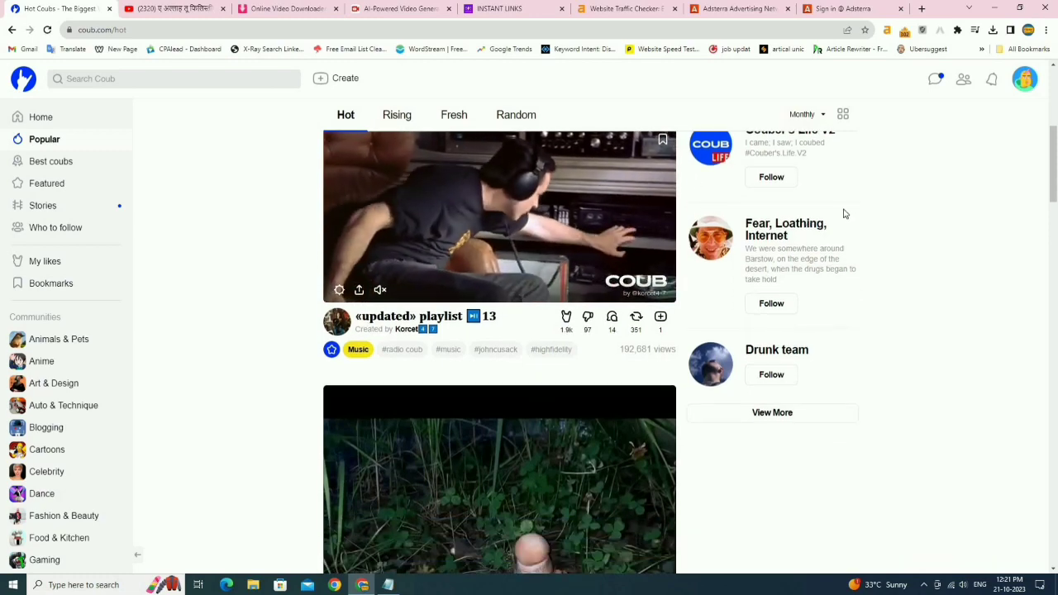
left_click(1028, 78)
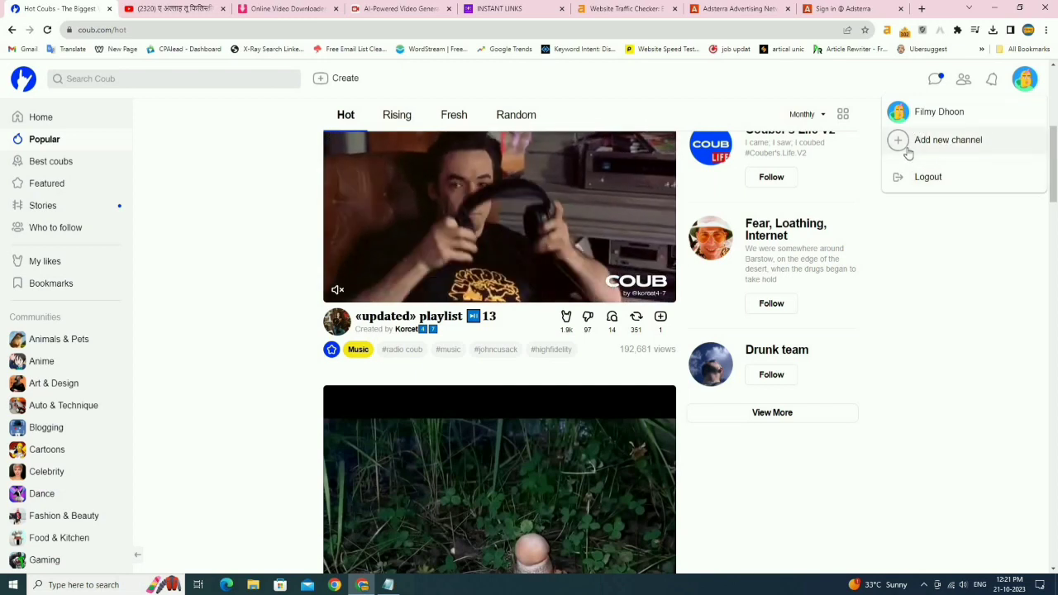
left_click(901, 112)
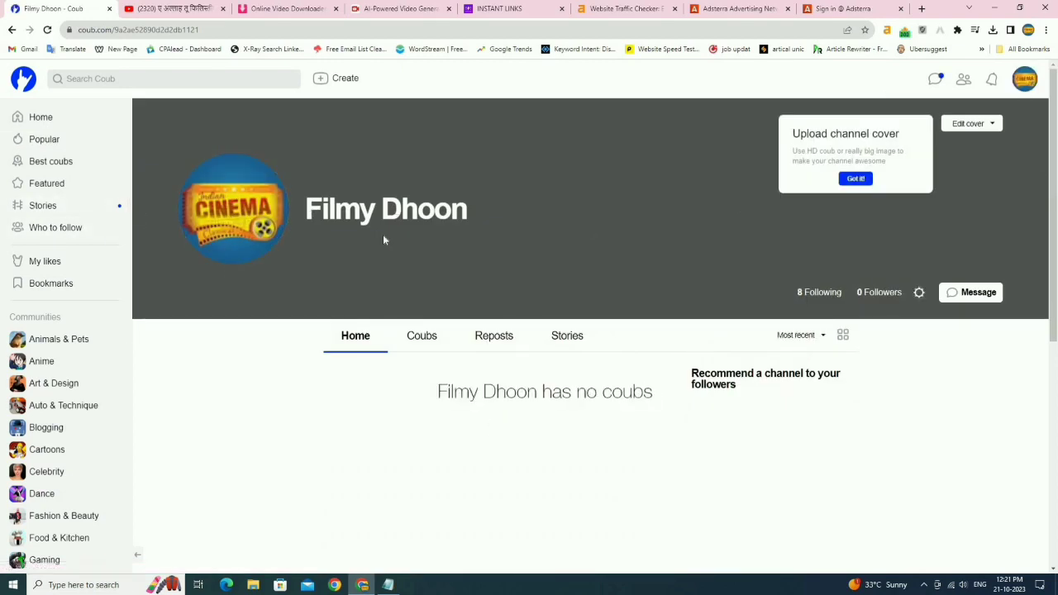
left_click(855, 178)
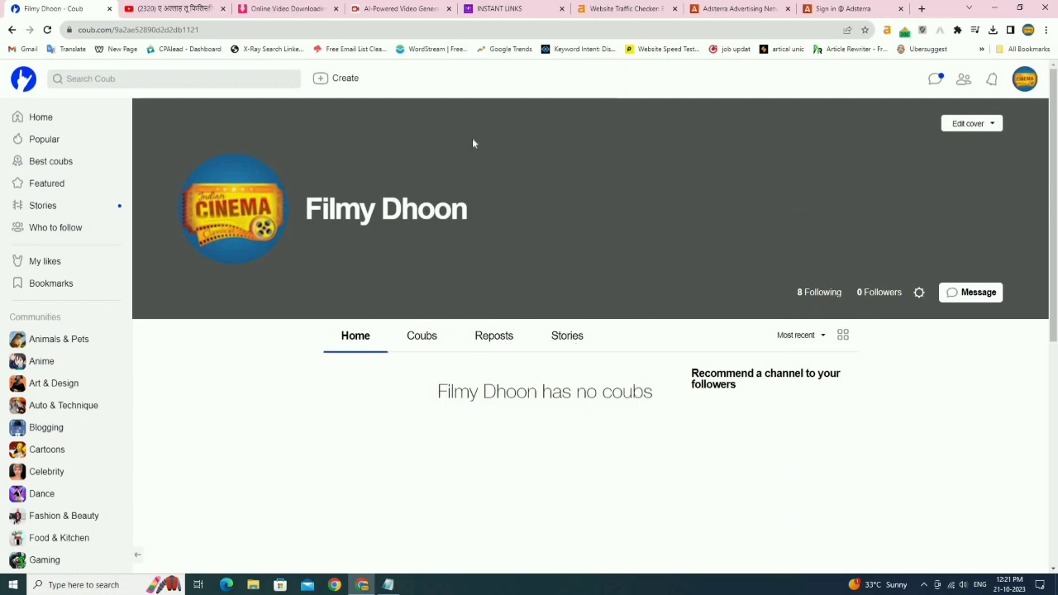
- Open Coub's home feed and look through the videos in it
left_click(38, 117)
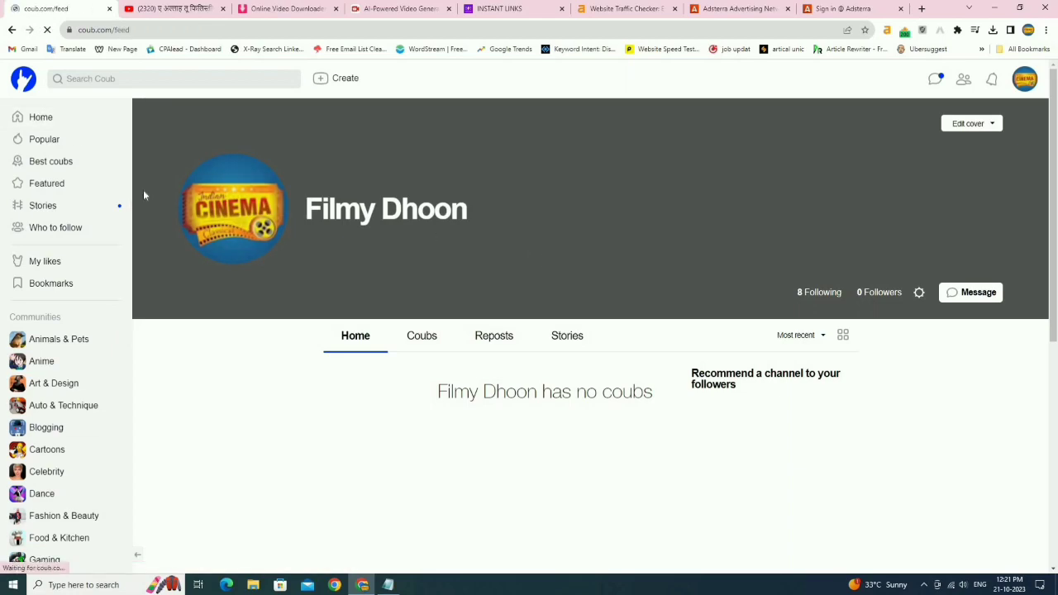
scroll(538, 248, "down", 5)
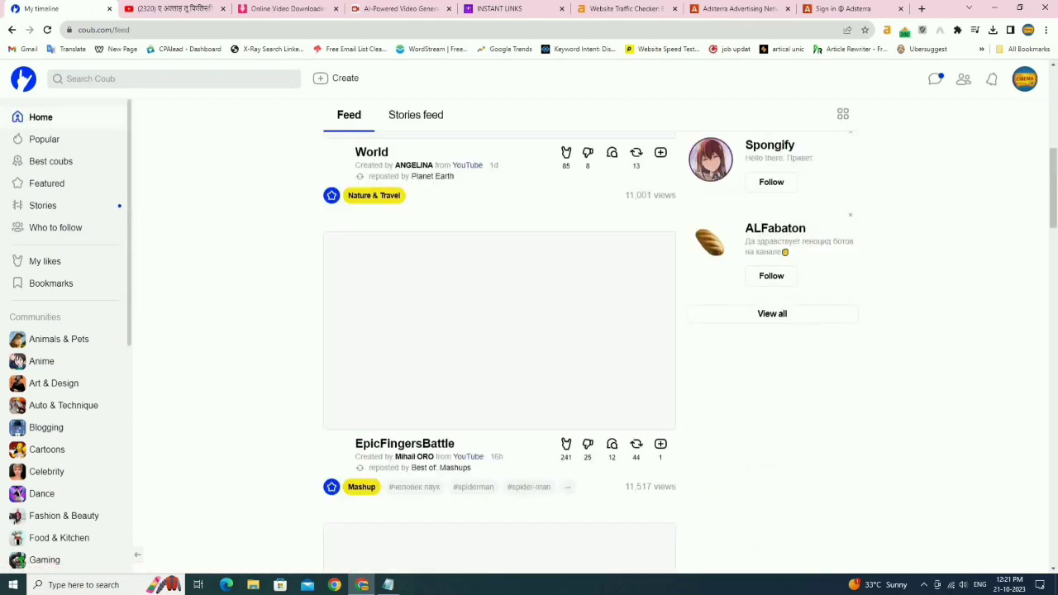
scroll(454, 229, "down", 1)
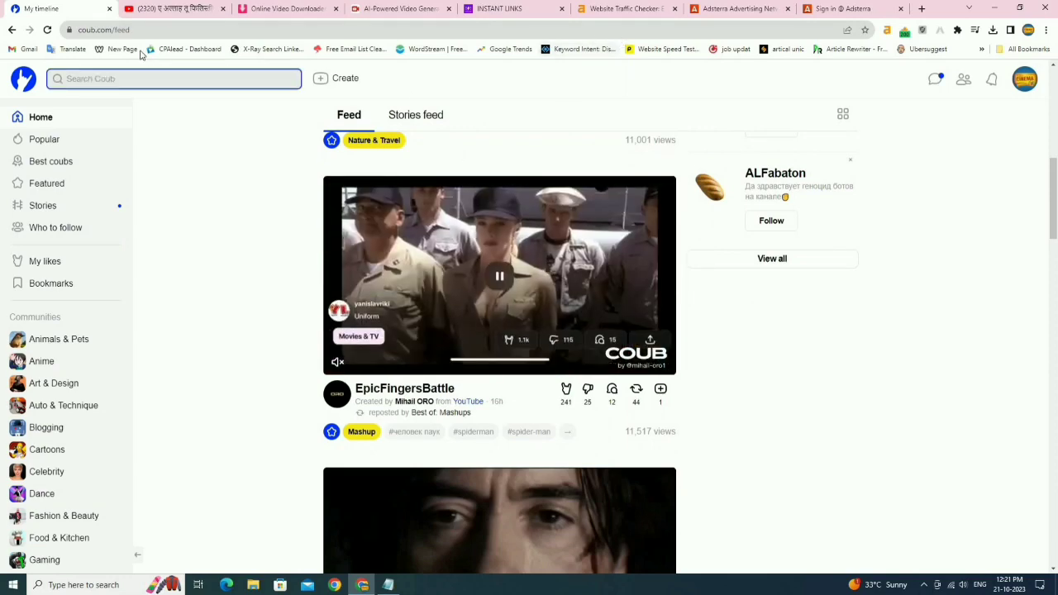
- Browse several YouTube Shorts and mute the computer's sound
left_click(191, 10)
scroll(673, 278, "down", 2)
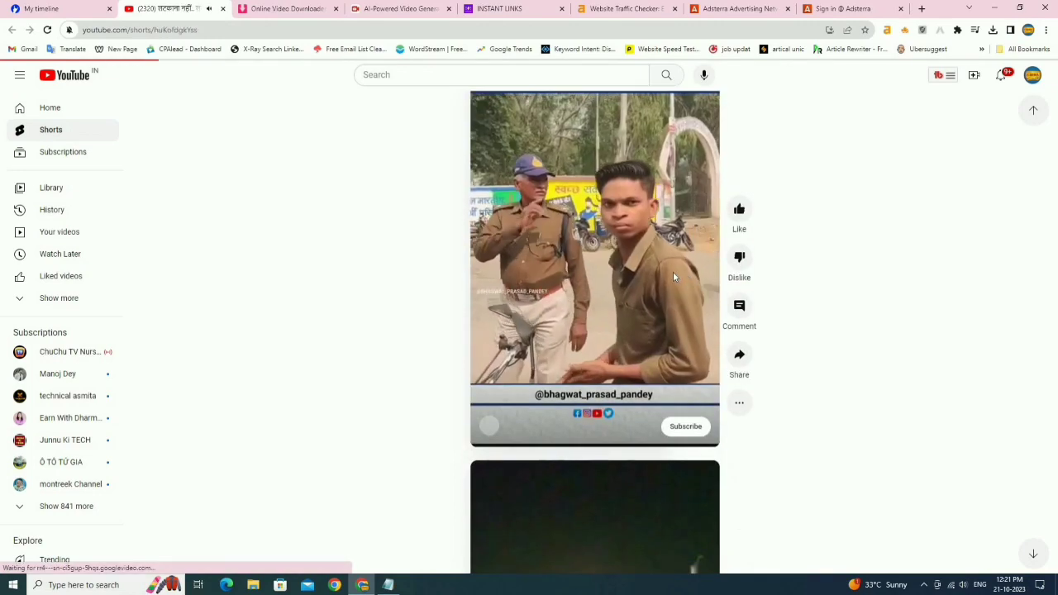
scroll(667, 271, "down", 1)
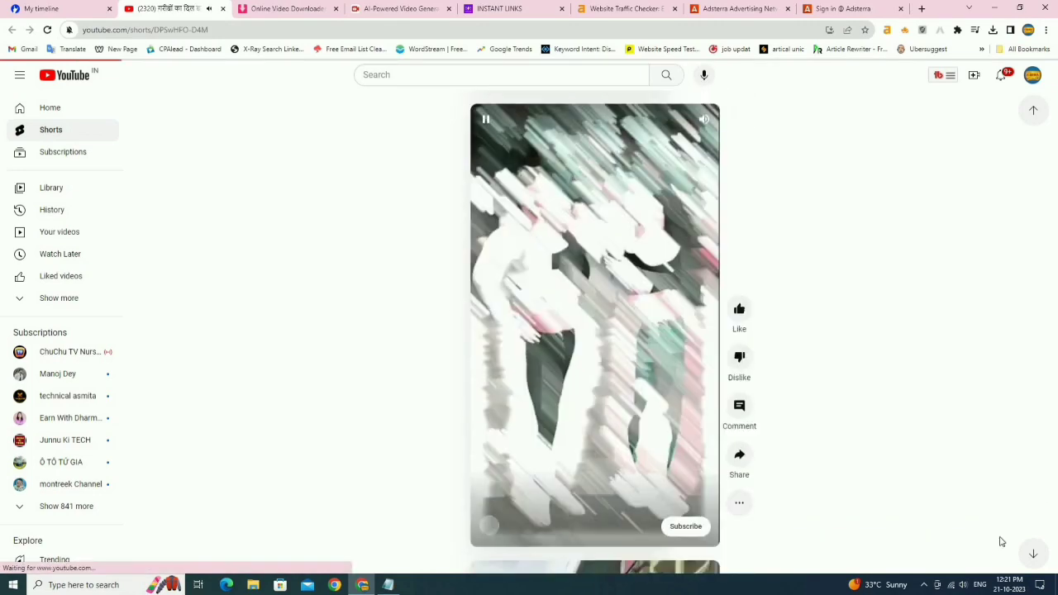
left_click(950, 584)
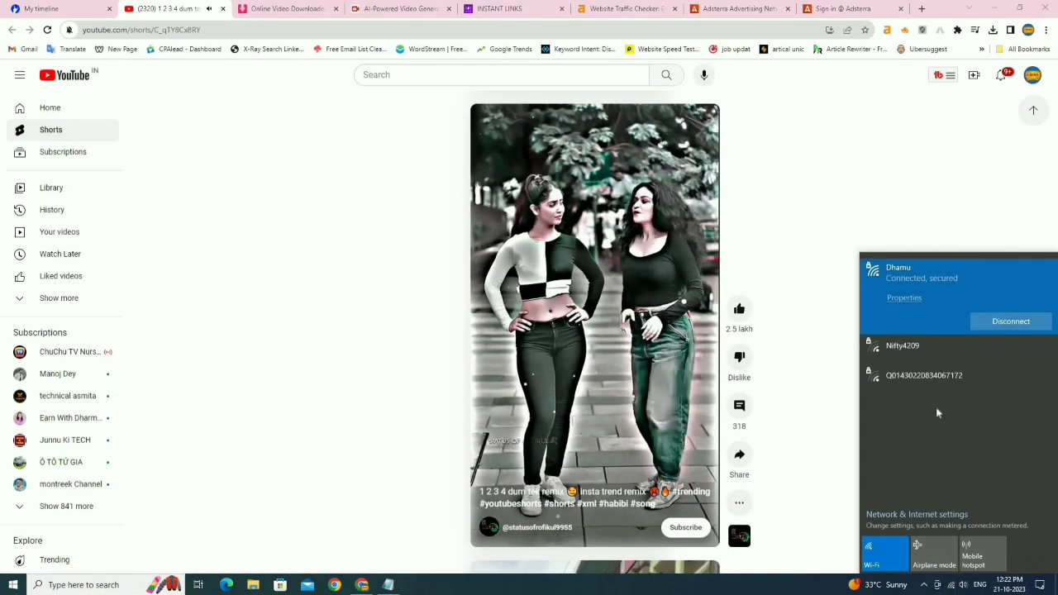
left_click(963, 585)
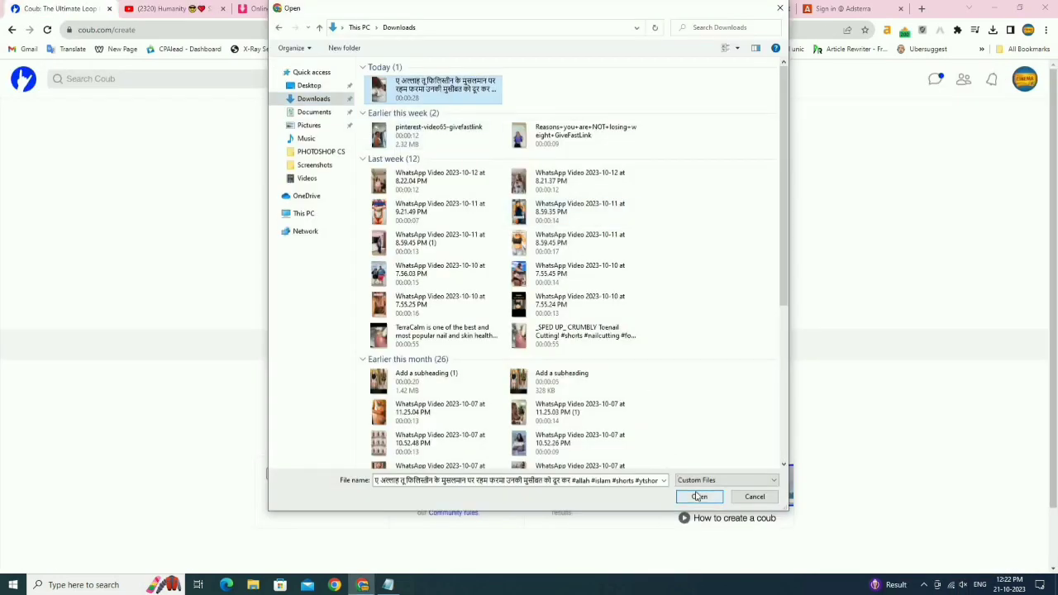
- Upload today's downloaded video to Coub, copy its Hindi title with hashtags from the Online Video Downloader page, and return to the upload
left_click(697, 496)
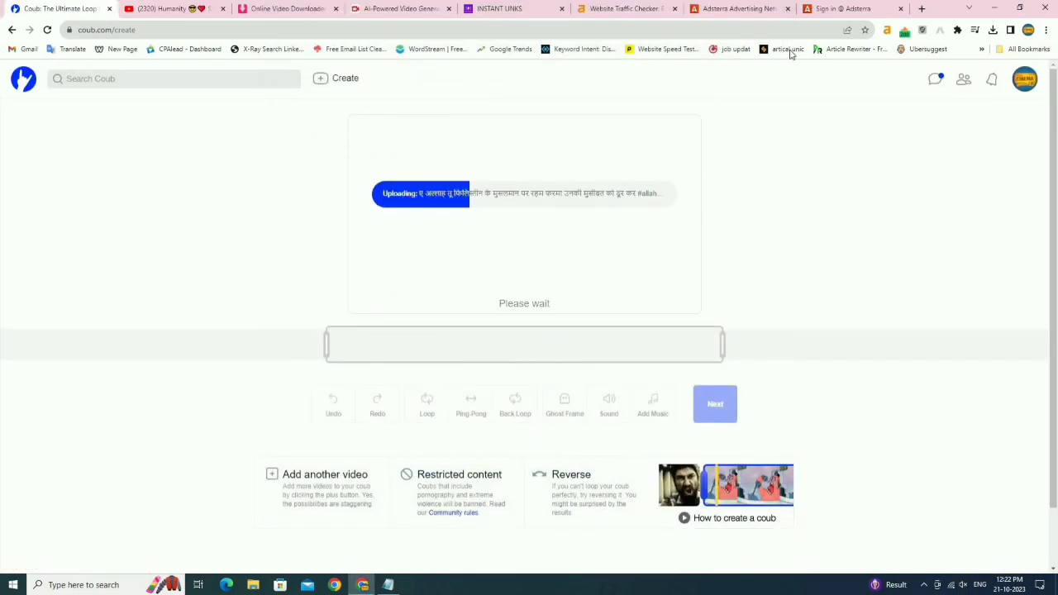
left_click(248, 8)
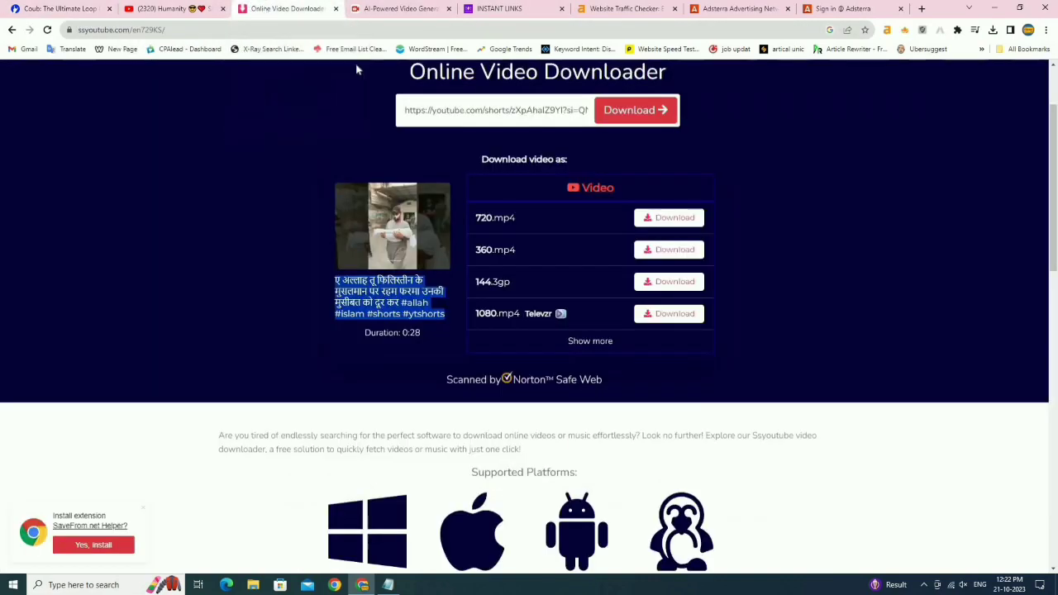
right_click(396, 290)
left_click(421, 294)
left_click(114, 10)
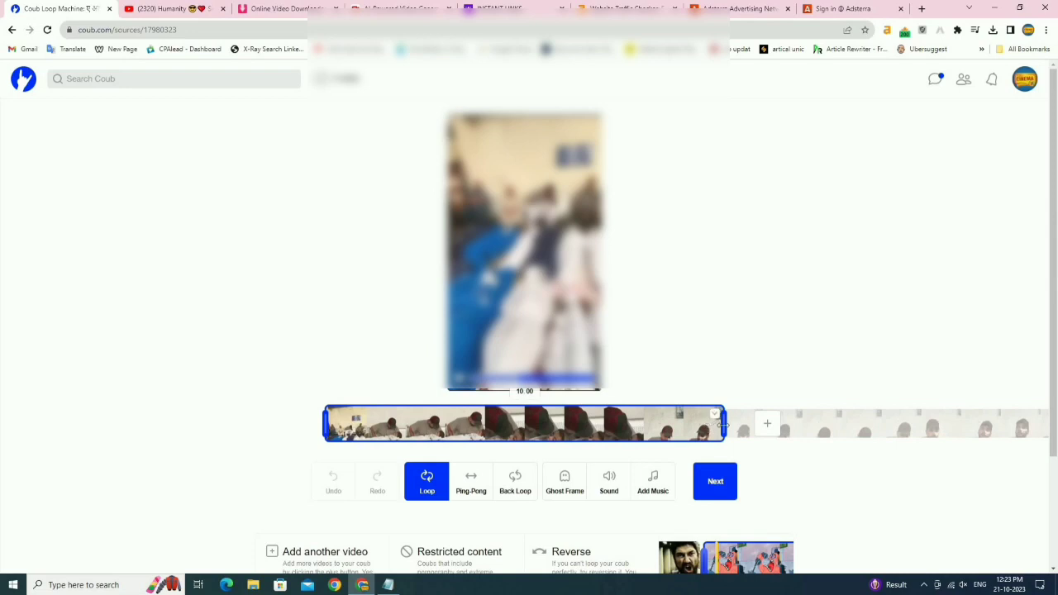
- Try shortening the clip's end to 9.94 seconds and open the options for adding another video
left_click_drag(724, 425, 722, 430)
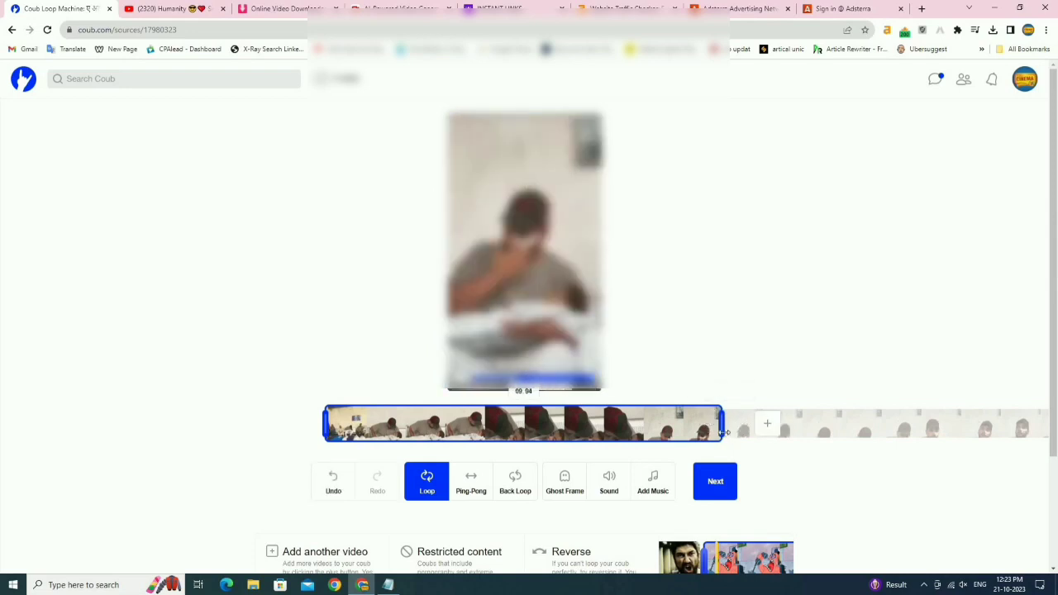
left_click(769, 425)
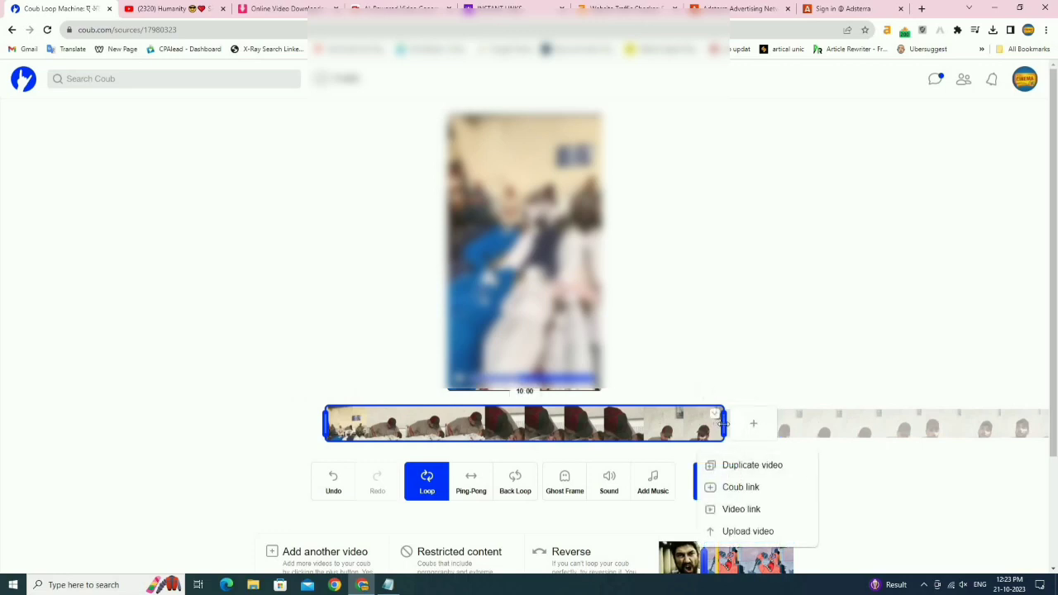
left_click(810, 427)
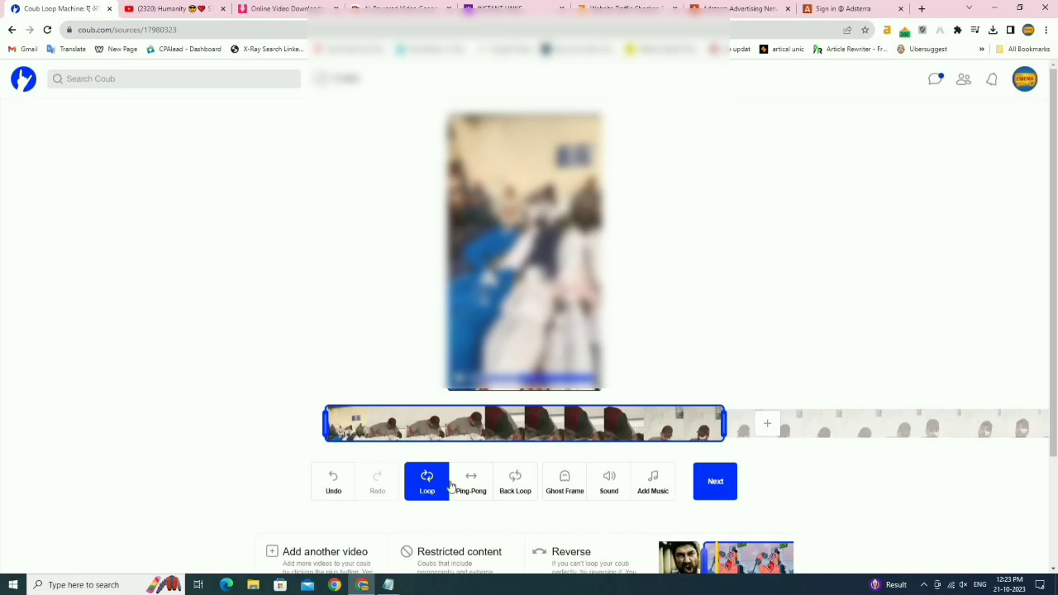
- Apply Ping-Pong and Ghost Frame to the clip and continue to the coub description
left_click(478, 495)
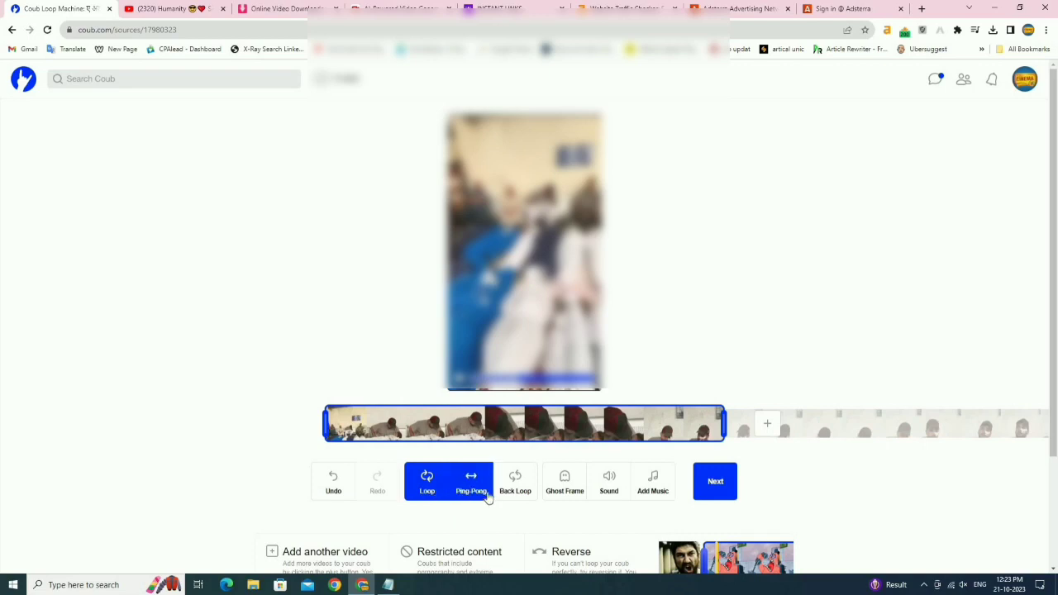
left_click(724, 485)
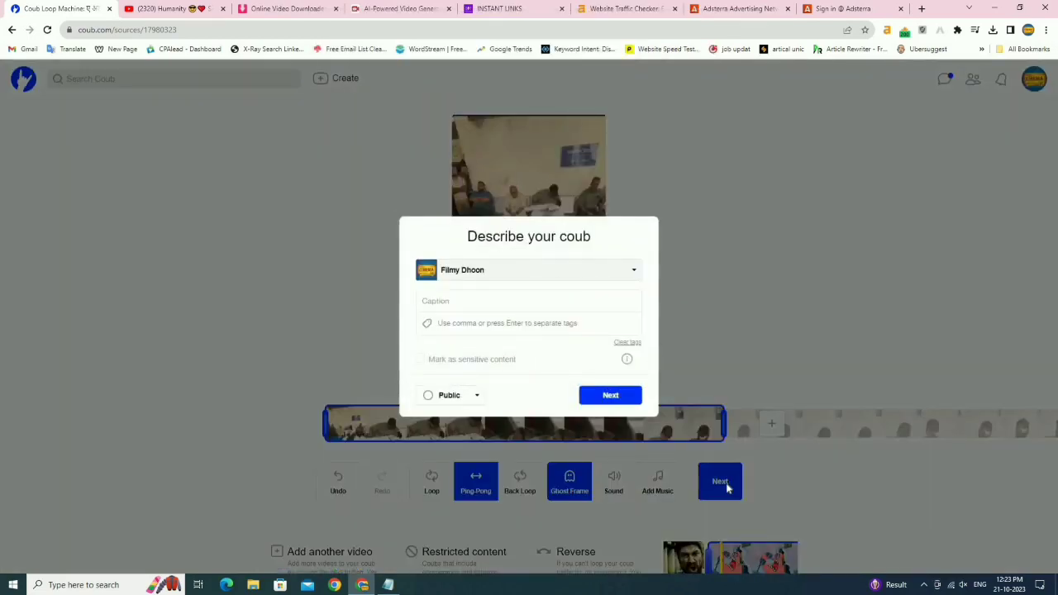
- Paste the copied Hindi title with #allah #islam #shorts #ytshorts as the caption and move back through its text
left_click(459, 301)
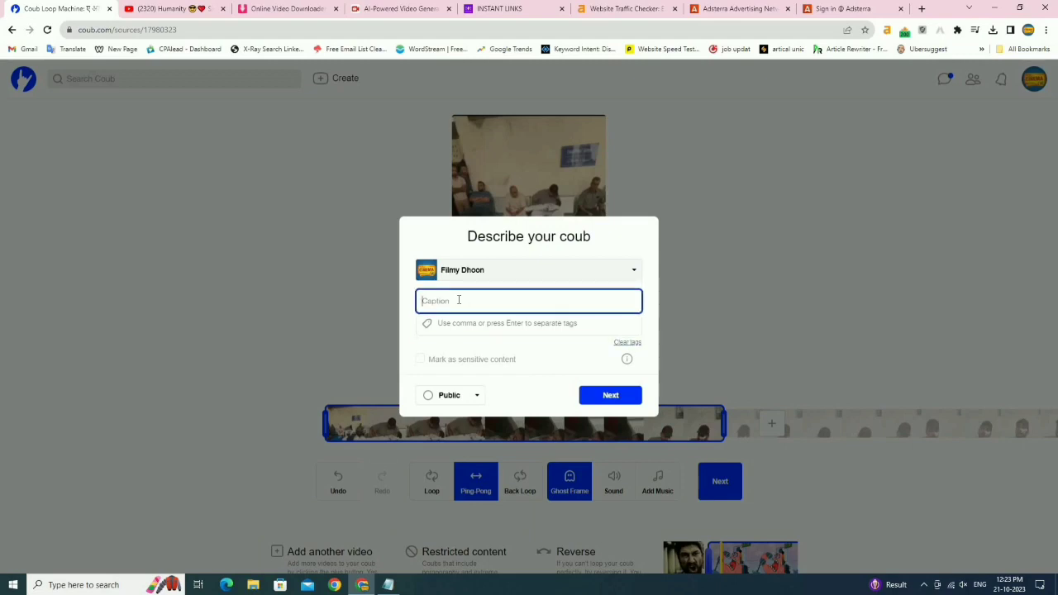
right_click(477, 312)
left_click(496, 377)
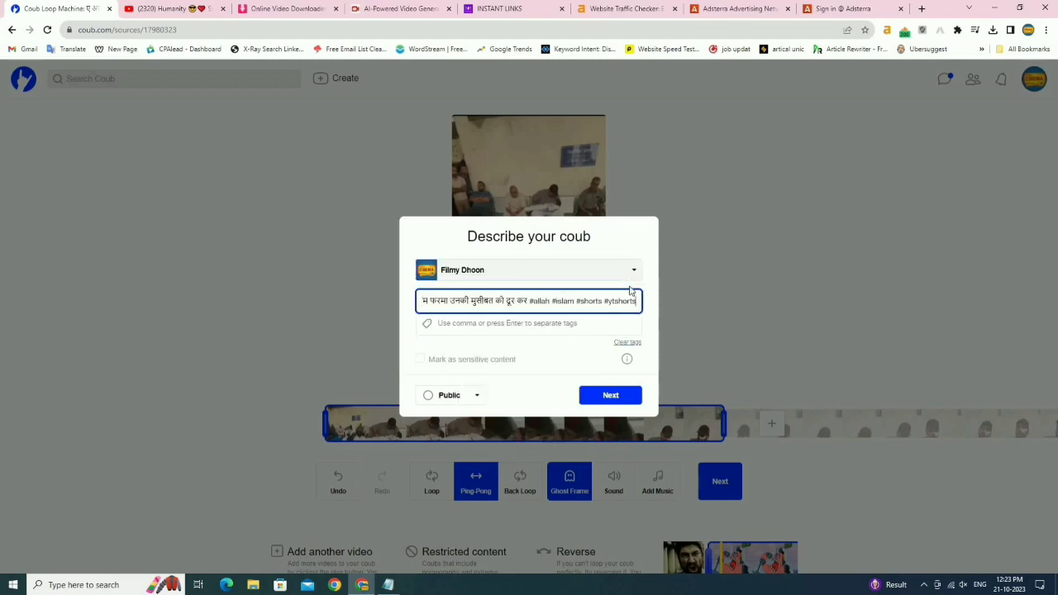
key("Left")
key("Left")
key("Left")
key("Left")
key("Left")
key("Left")
key("Left")
key("Left")
key("Left")
key("Left")
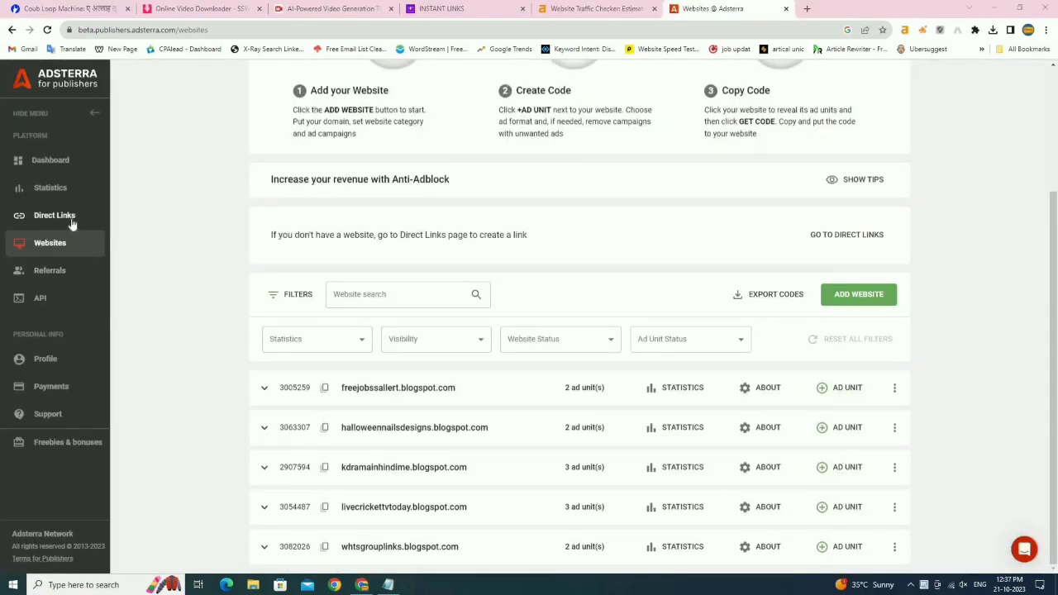
- Open Adsterra's Direct Links page and examine the category and ad options for a new direct link without adding one
left_click(72, 220)
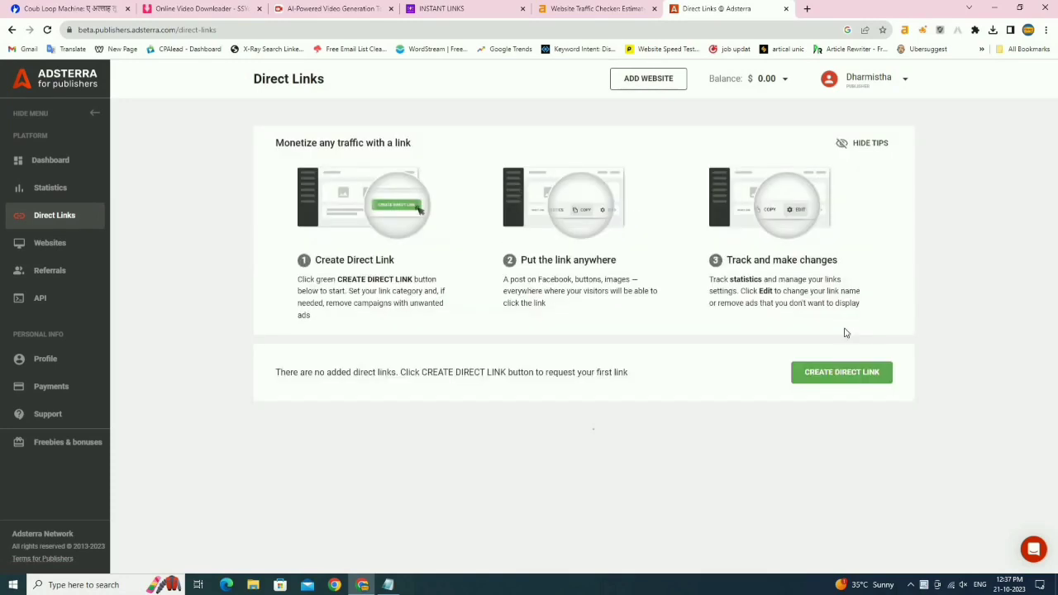
scroll(708, 414, "down", 1)
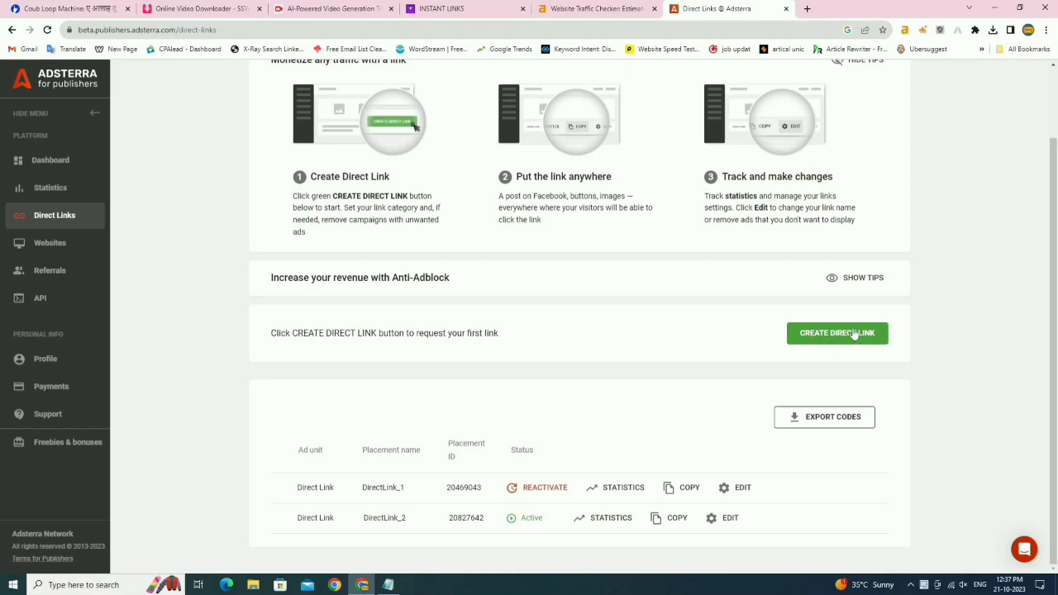
left_click(845, 334)
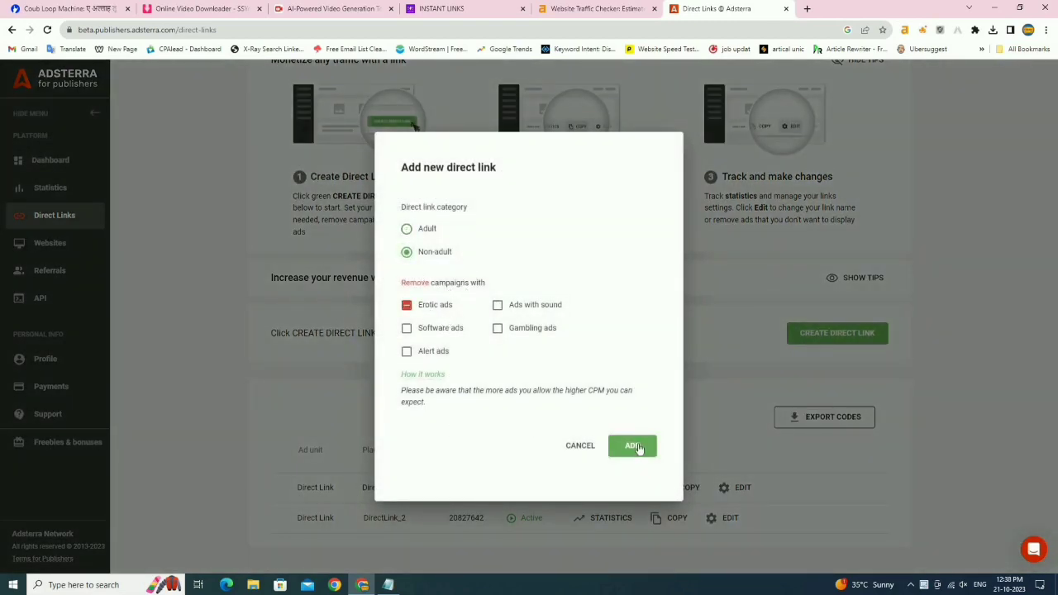
left_click(587, 447)
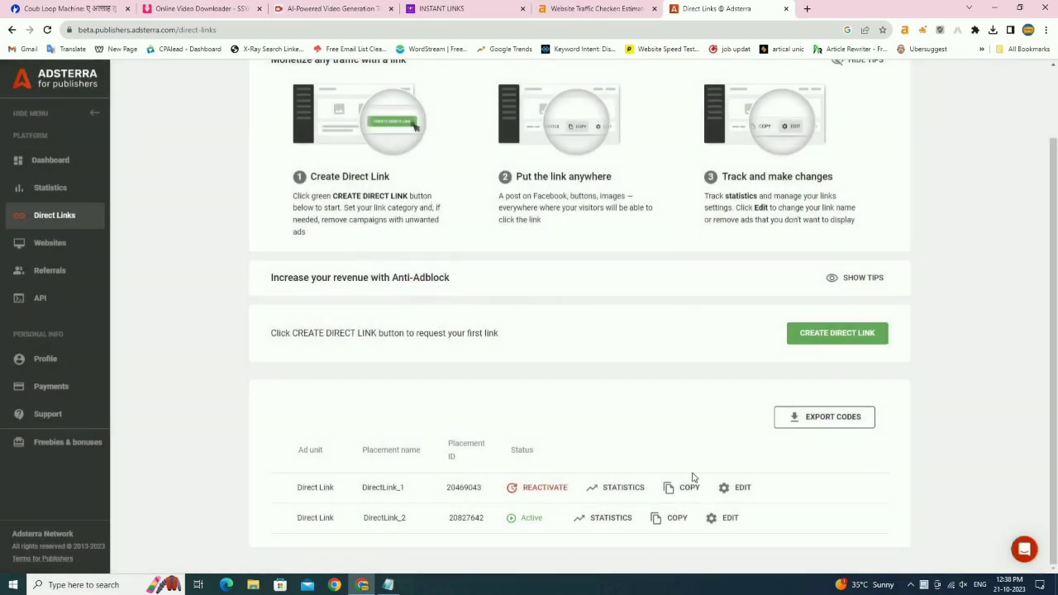
- Copy the active DirectLink_2 URL and switch to the InstantLinks website
left_click(671, 518)
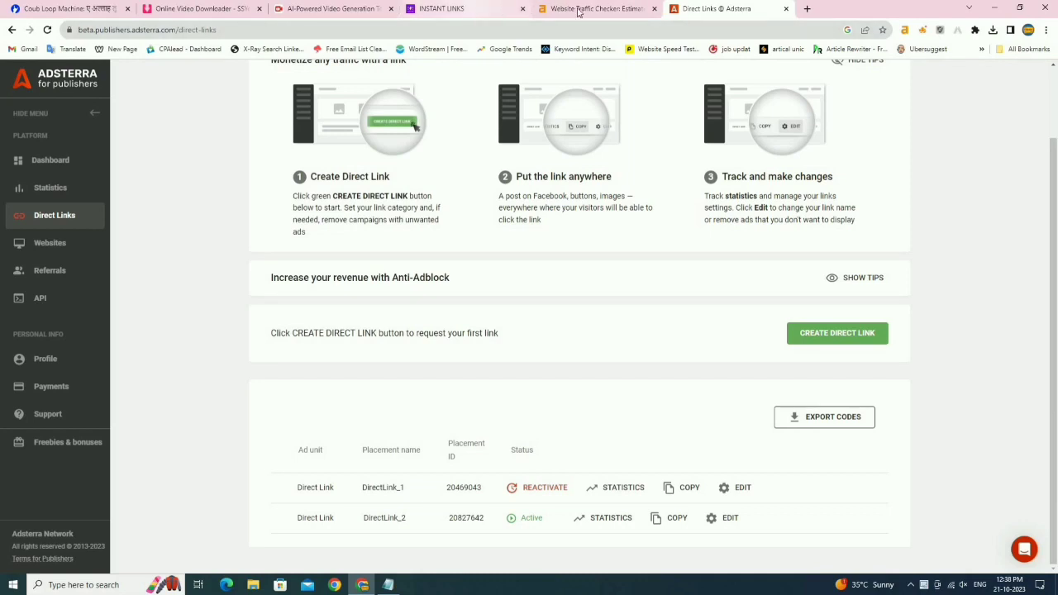
left_click(457, 10)
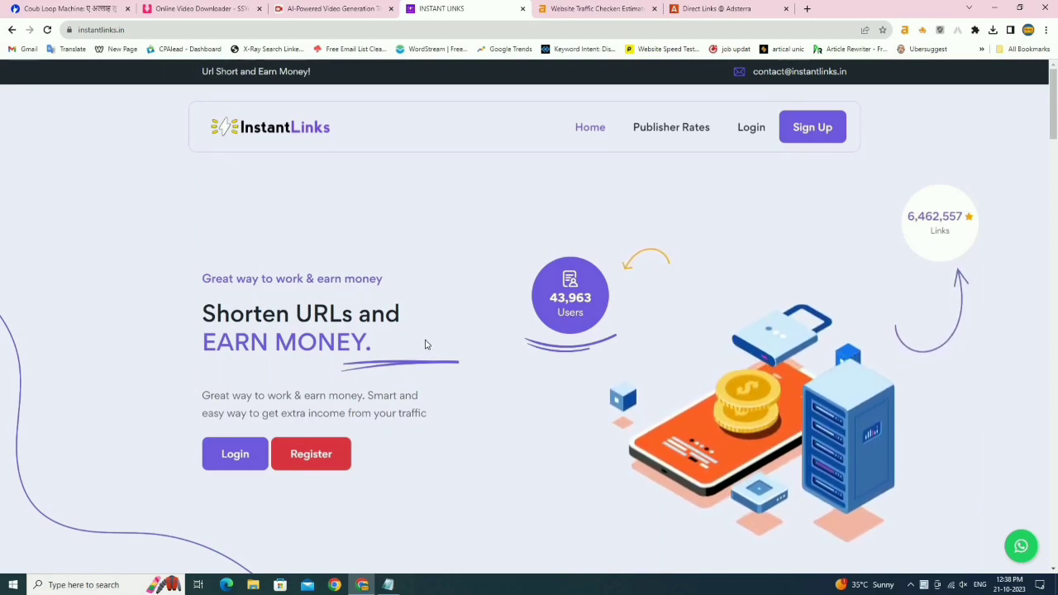
- Open the InstantLinks sign-up page and look over the fields of the registration form
left_click(794, 130)
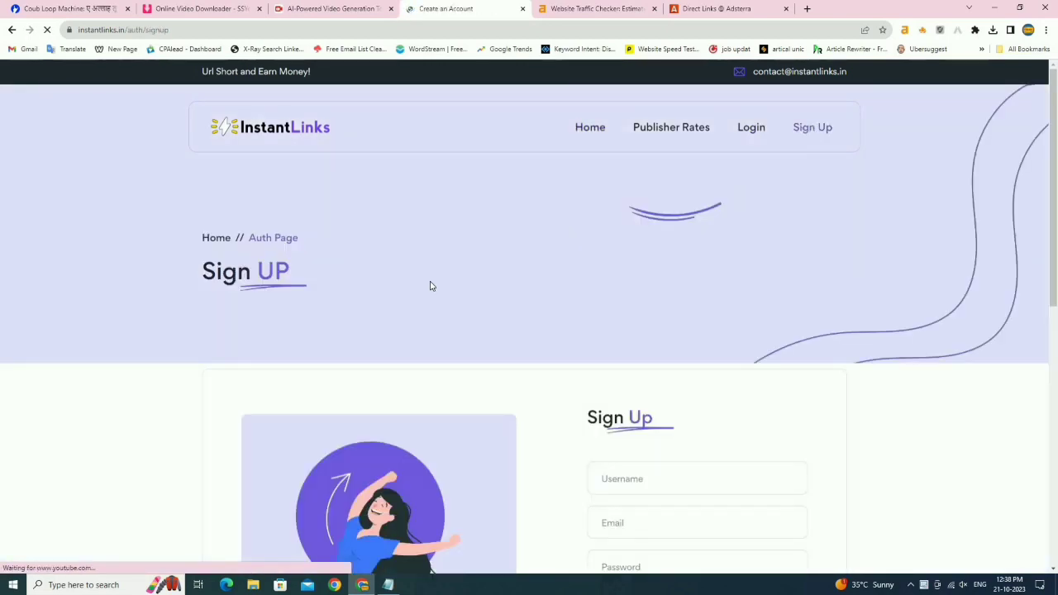
scroll(595, 257, "down", 2)
scroll(652, 302, "down", 2)
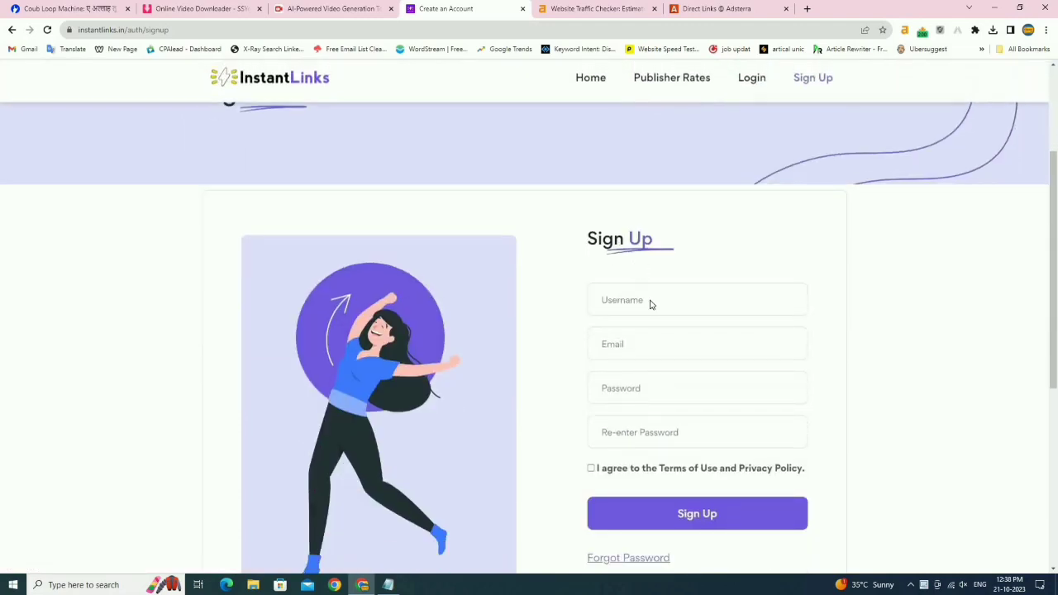
scroll(652, 290, "up", 3)
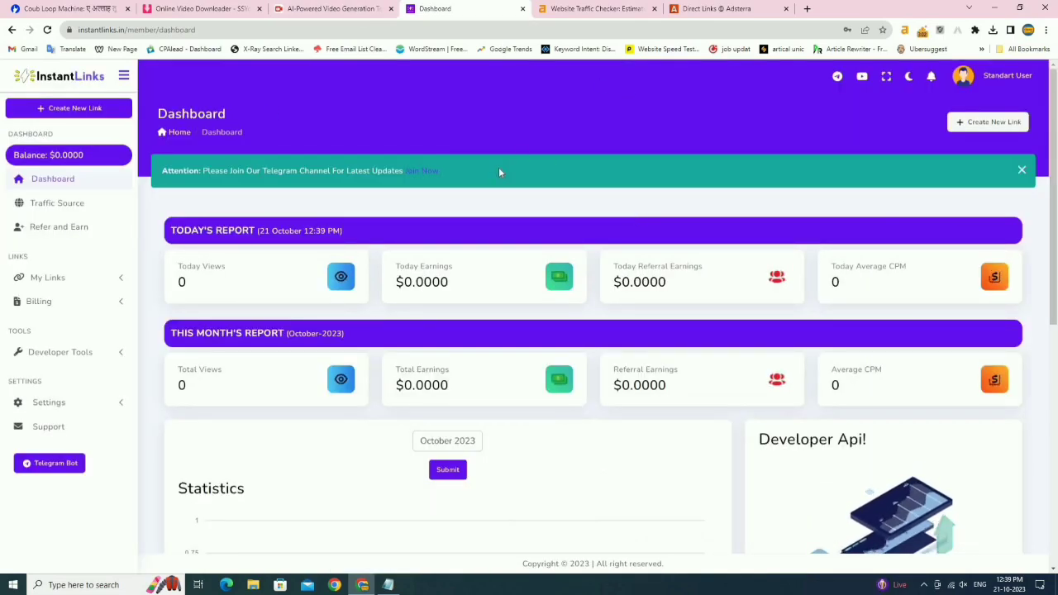
- Examine the member dashboard's daily and monthly reports, the October 2023 statistics table and the announcements
scroll(777, 234, "down", 1)
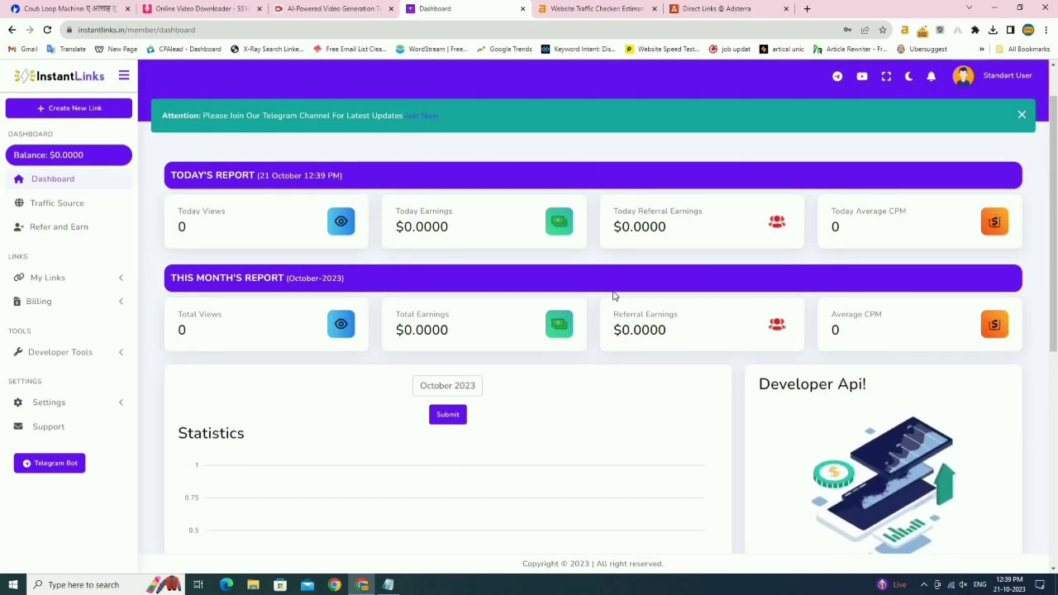
scroll(614, 295, "down", 7)
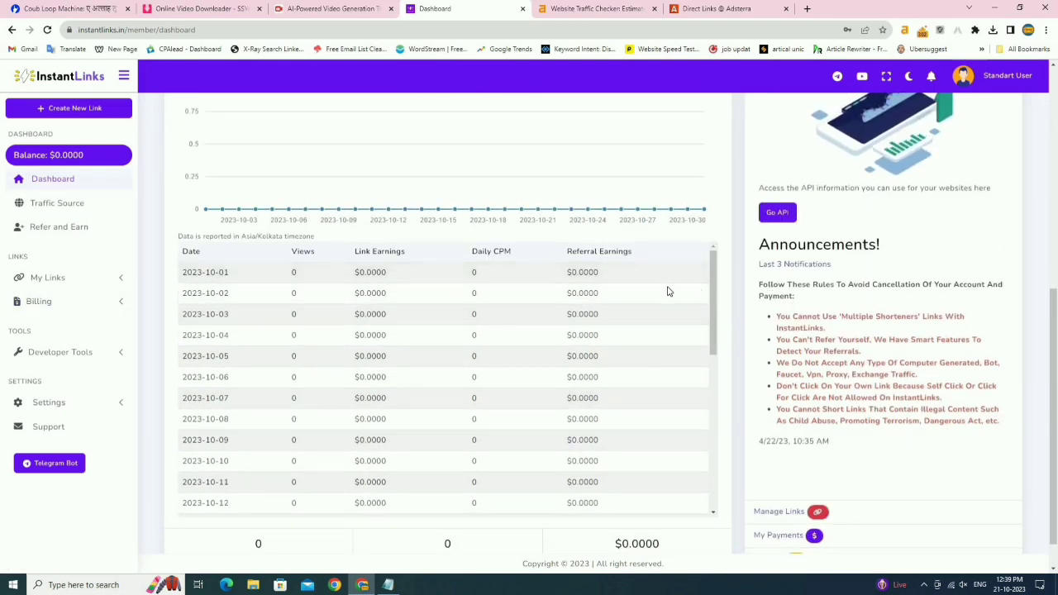
scroll(662, 314, "down", 3)
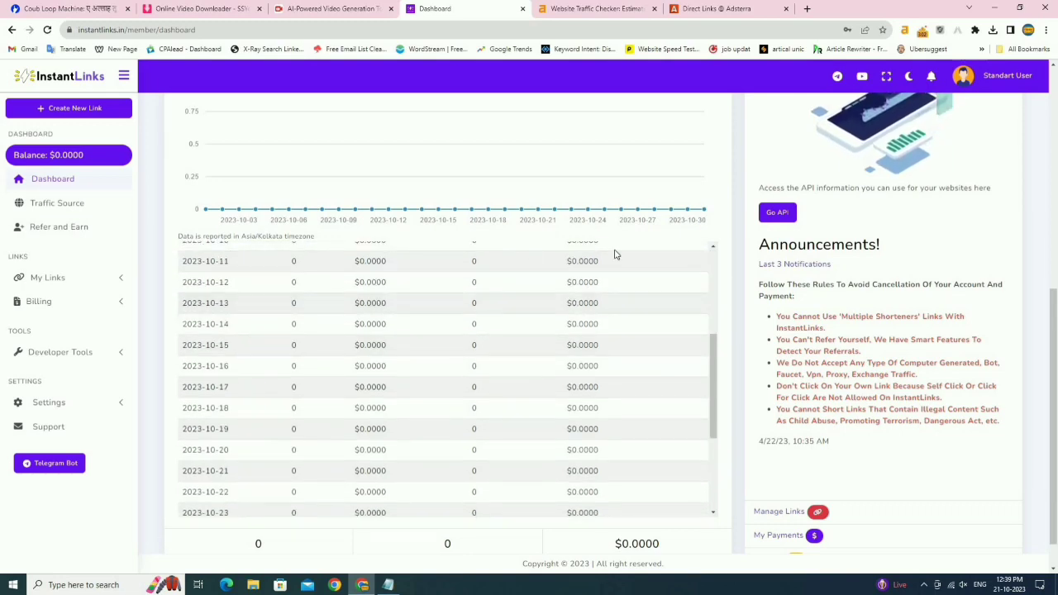
scroll(373, 283, "up", 5)
scroll(380, 319, "down", 1)
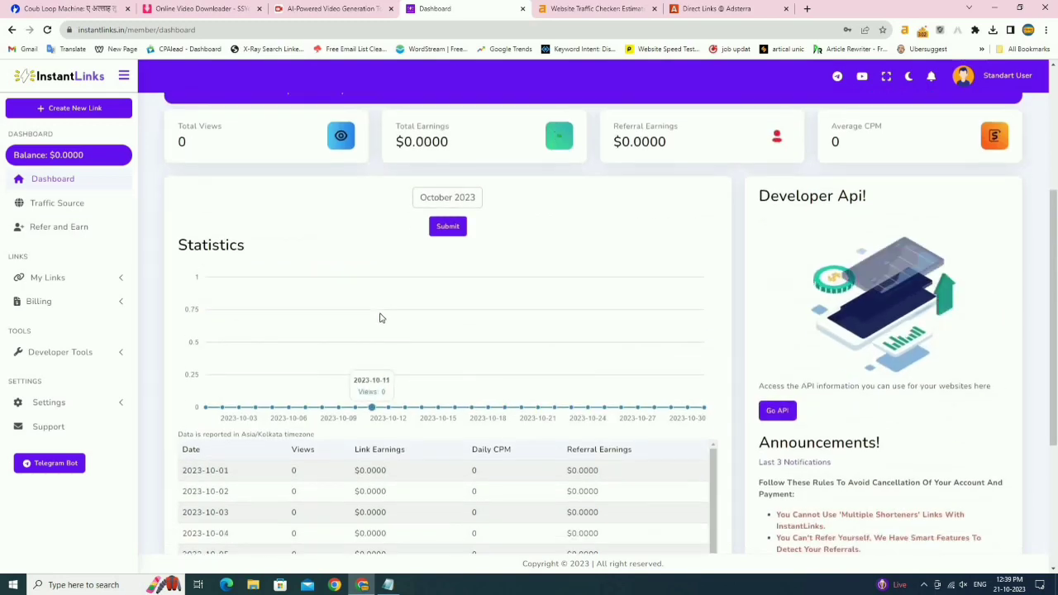
scroll(380, 319, "down", 3)
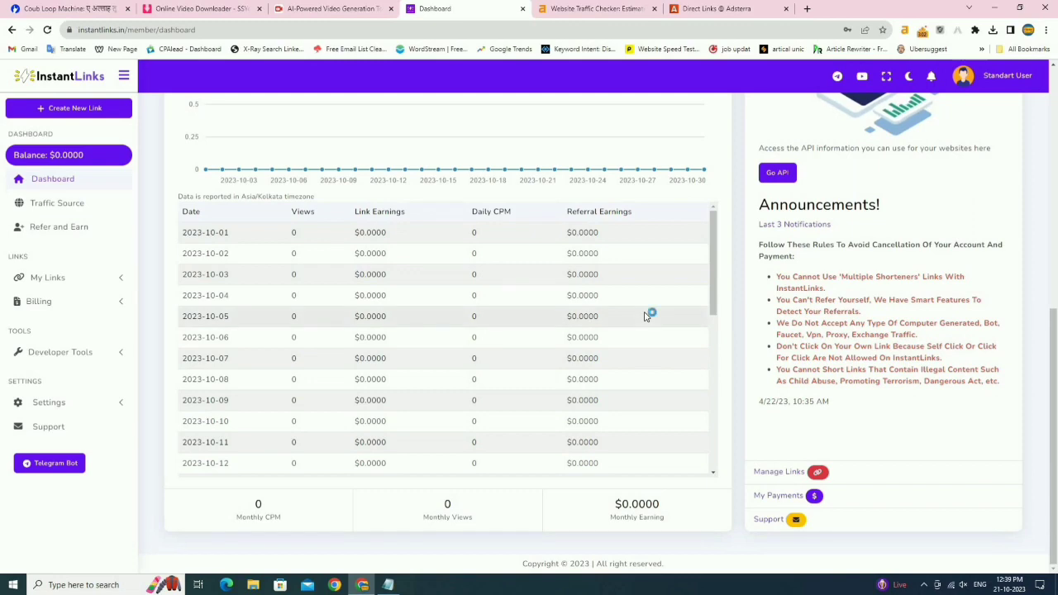
scroll(647, 317, "up", 7)
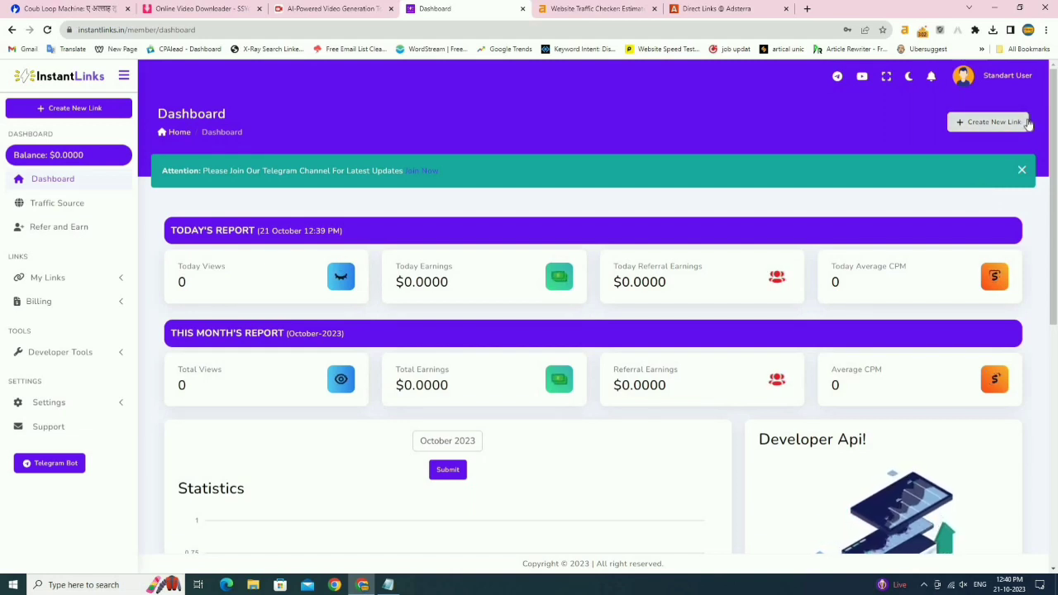
left_click(81, 213)
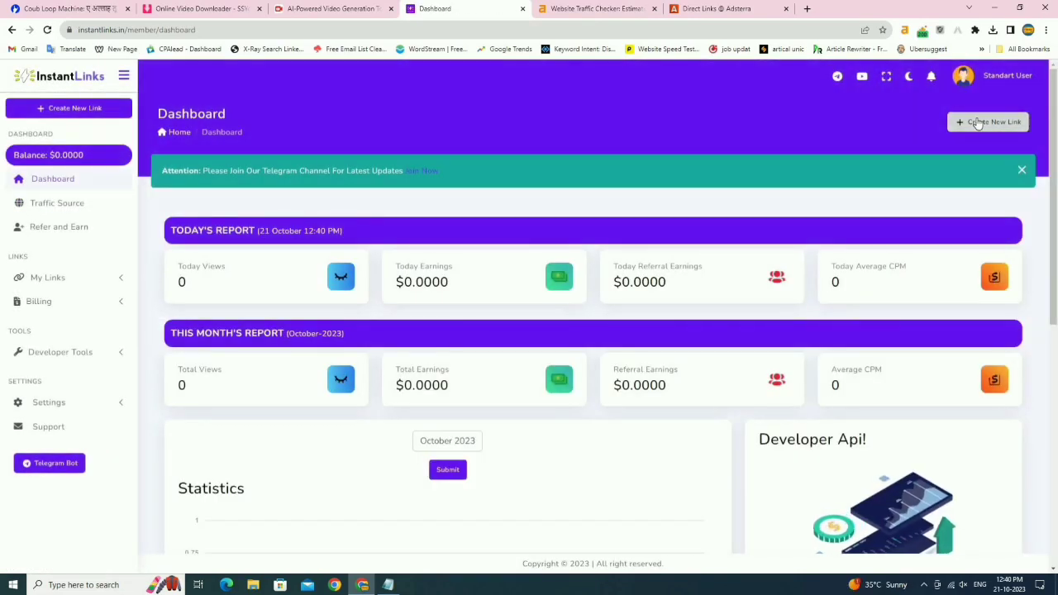
- Start a new short link and paste the copied Adsterra direct link as its destination URL
left_click(978, 124)
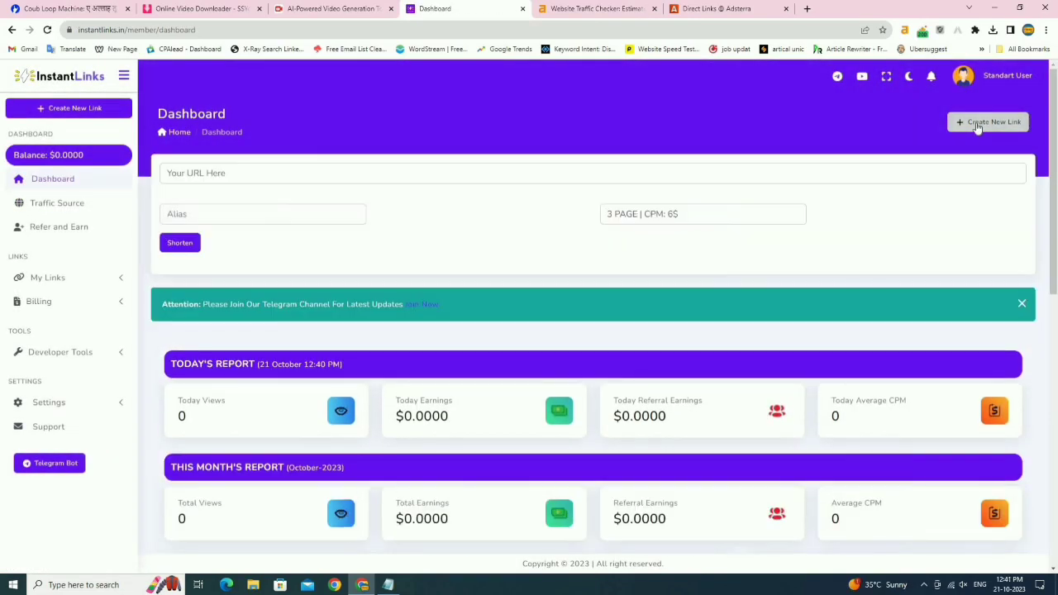
left_click(201, 173)
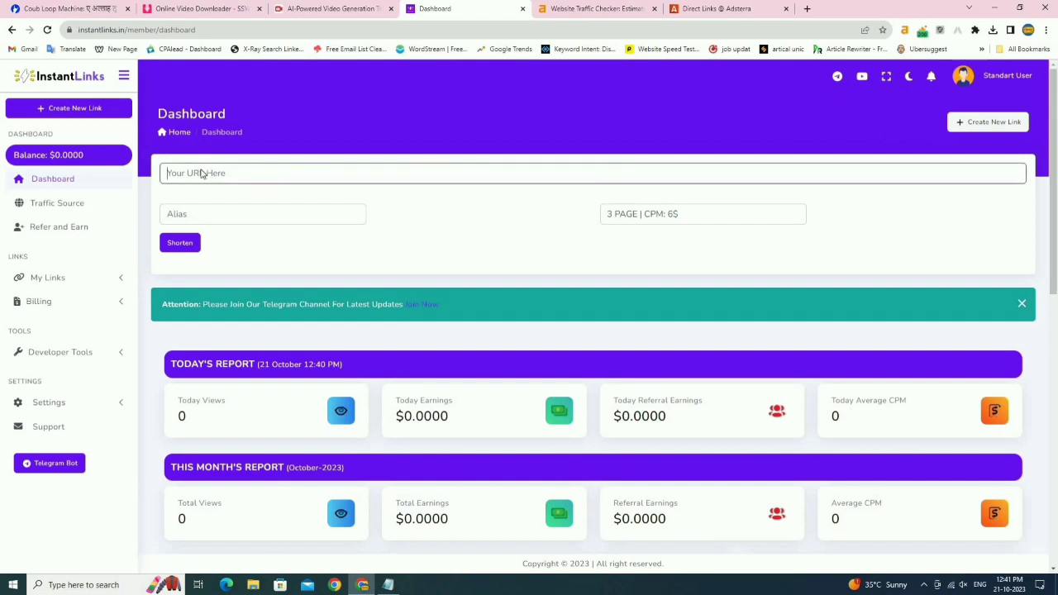
right_click(201, 173)
left_click(234, 246)
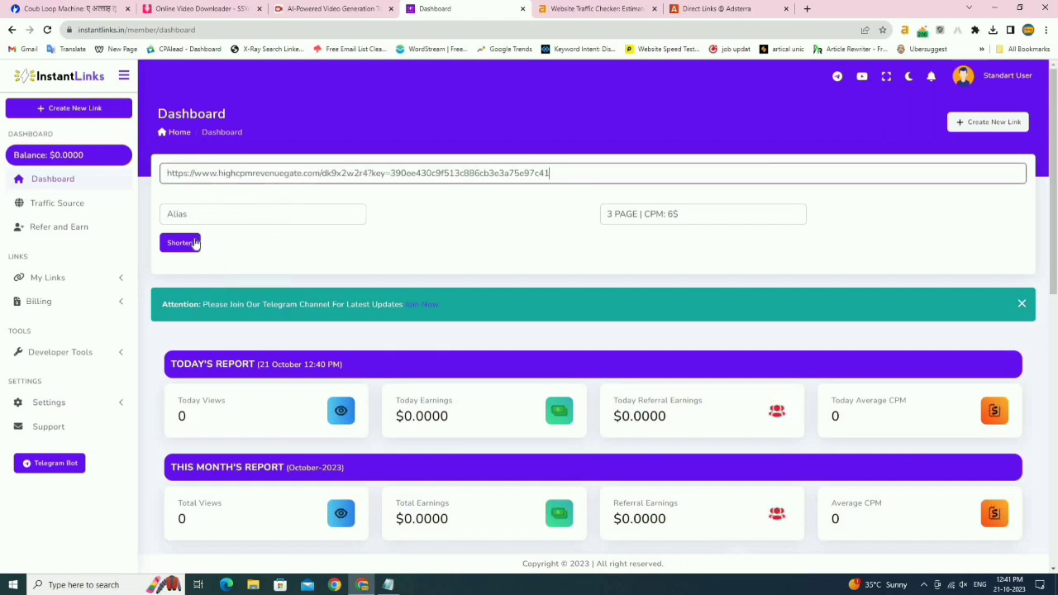
- Set the link's ad option to 2 PAGE | CPM: 4$, shorten the URL and copy the resulting short link
left_click(665, 217)
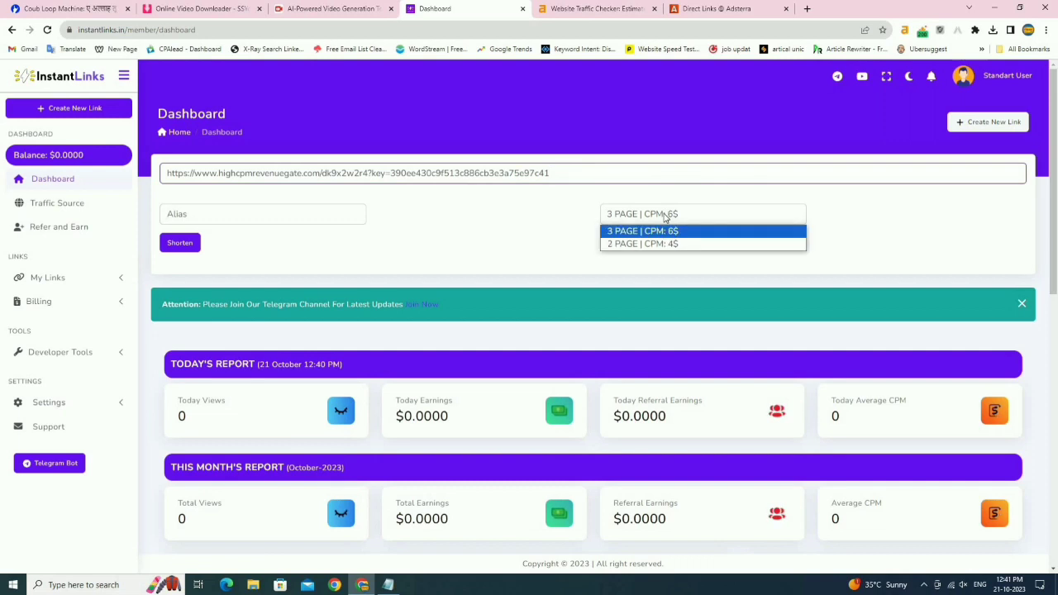
left_click(632, 245)
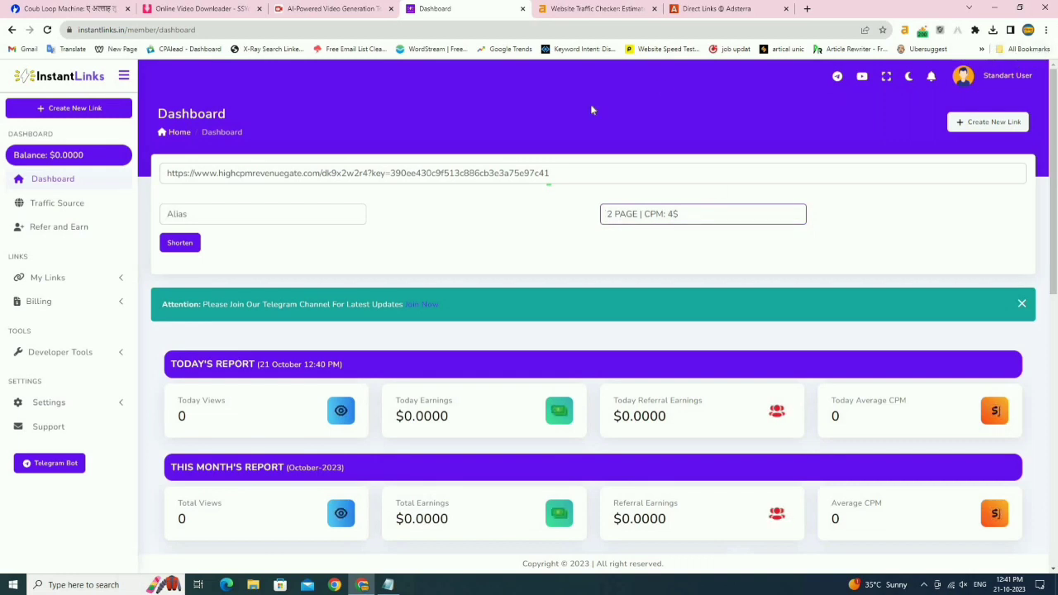
left_click(179, 244)
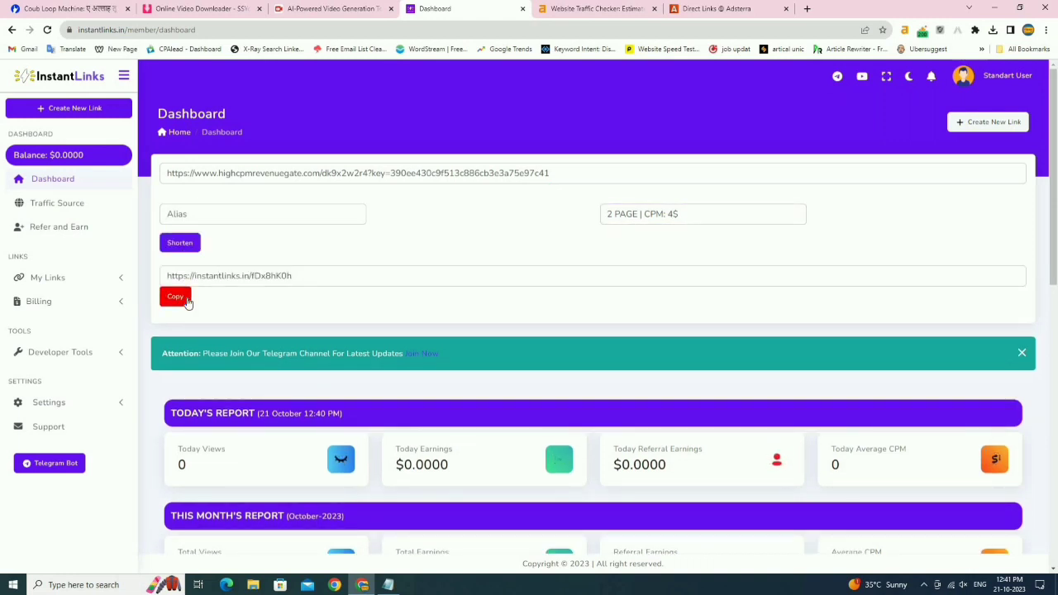
left_click(190, 300)
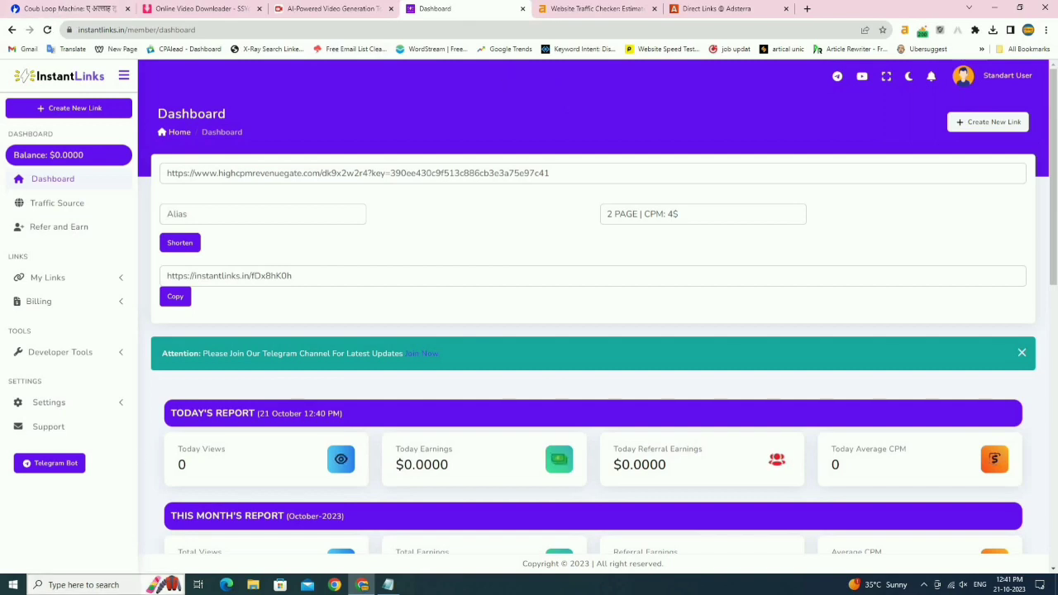
- Switch to Notepad and copy the line with the Hindi title, "watch full video" and the InstantLinks short URL
left_click(382, 586)
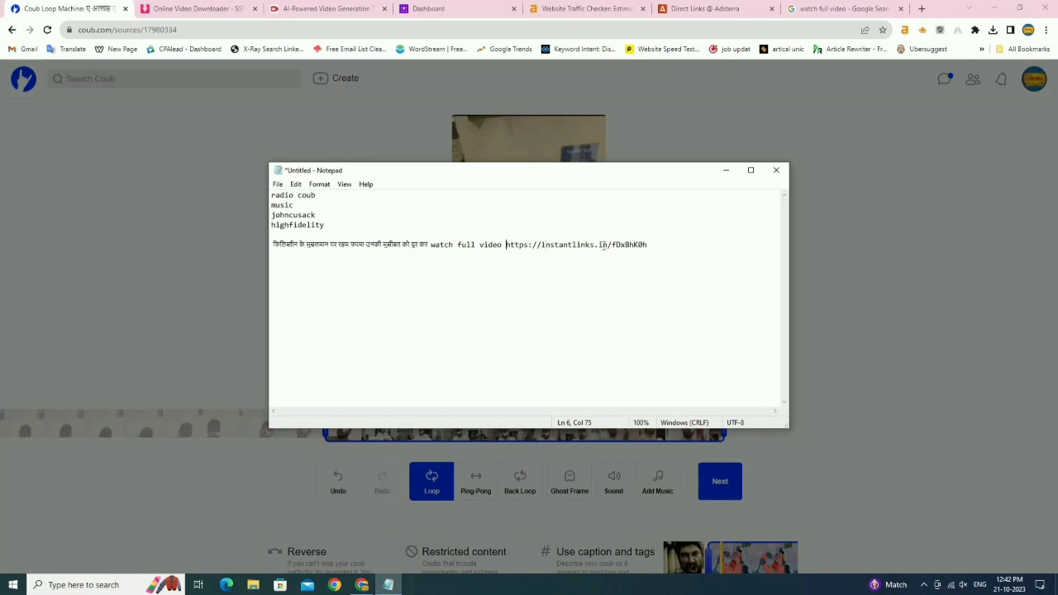
left_click_drag(650, 245, 288, 241)
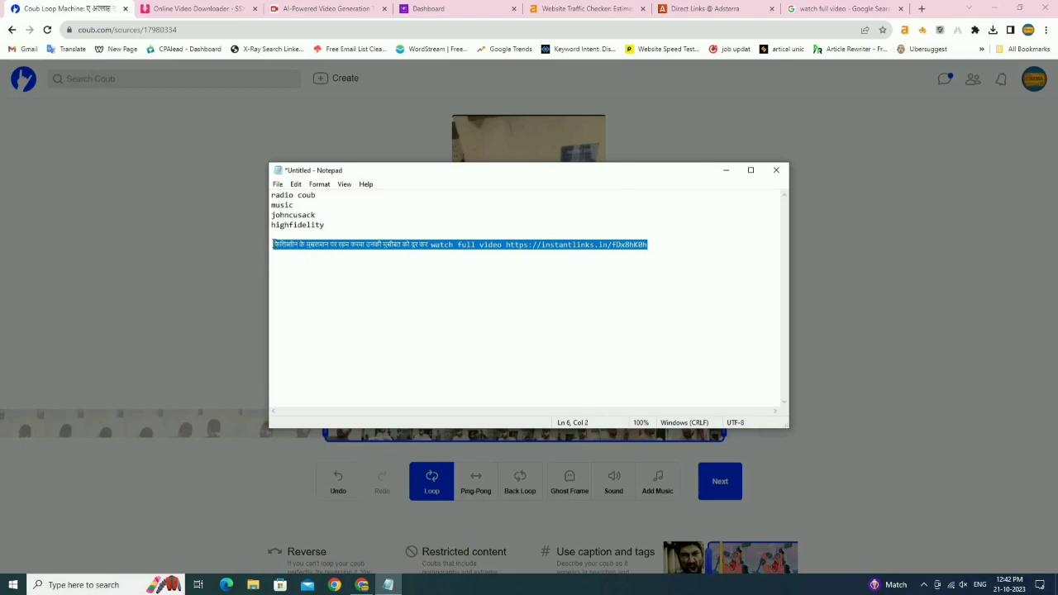
right_click(286, 242)
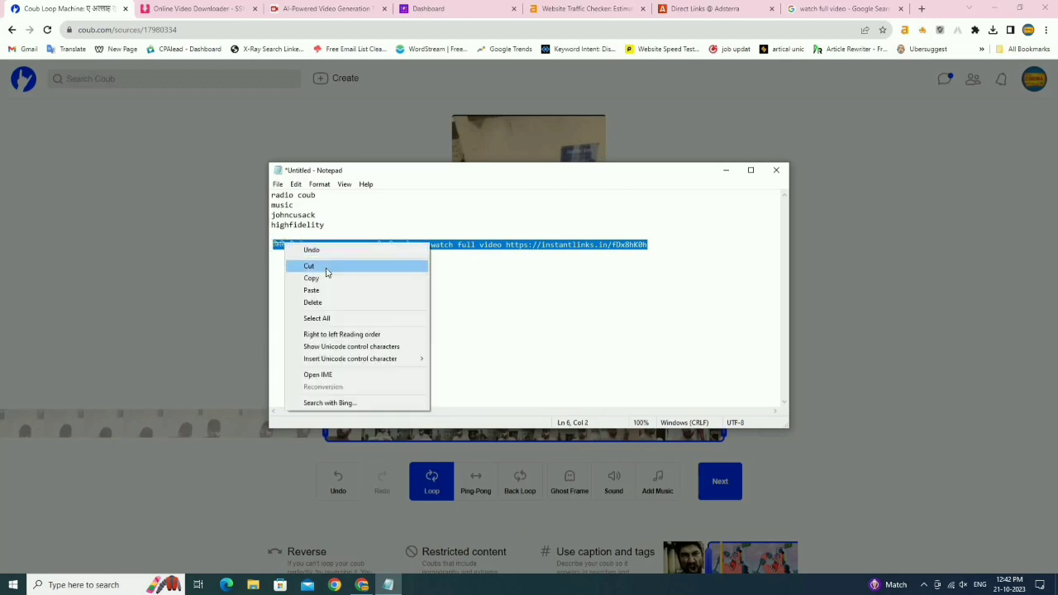
left_click(323, 277)
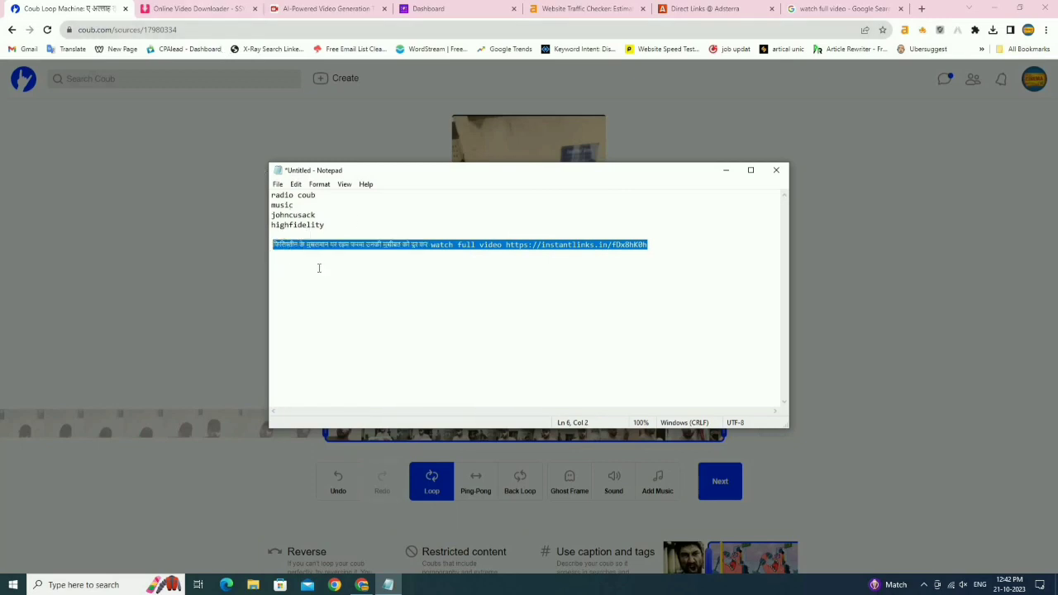
right_click(315, 244)
left_click(342, 278)
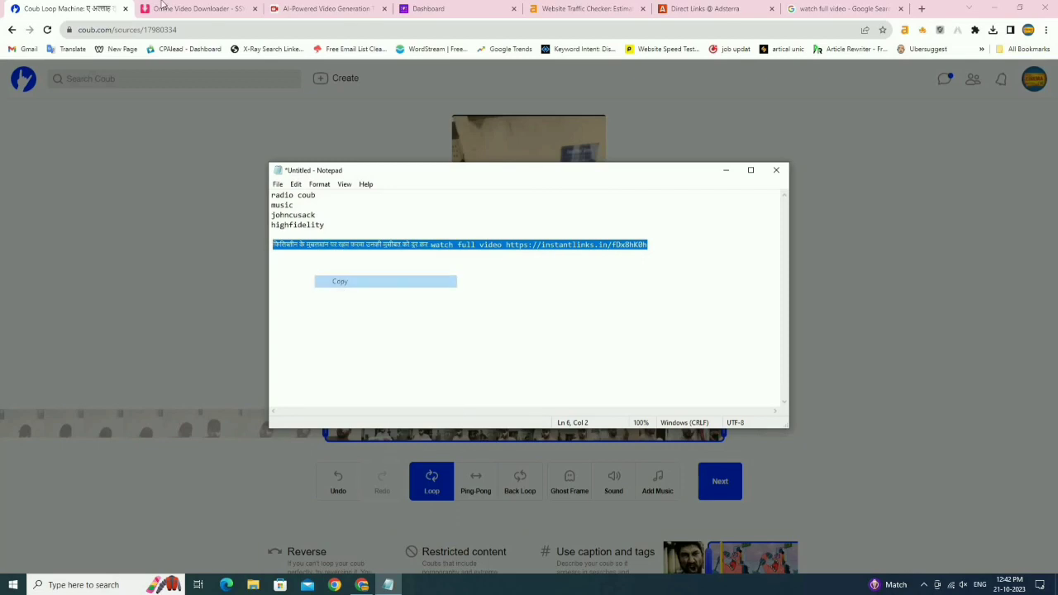
- Return to the Coub editor, continue to the coub description and paste the copied line as the caption
left_click(255, 225)
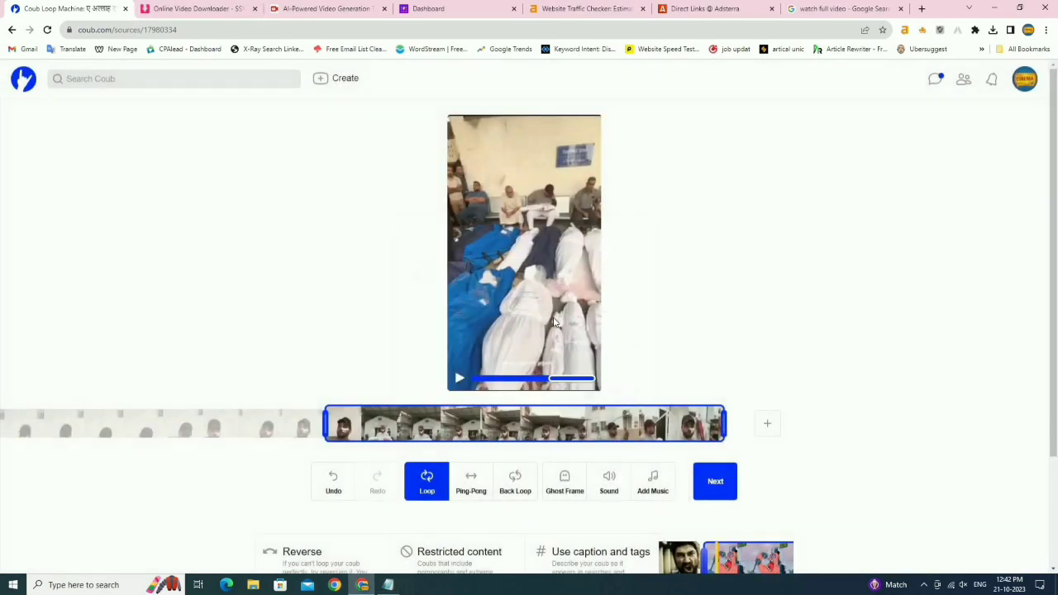
left_click(716, 480)
left_click(457, 300)
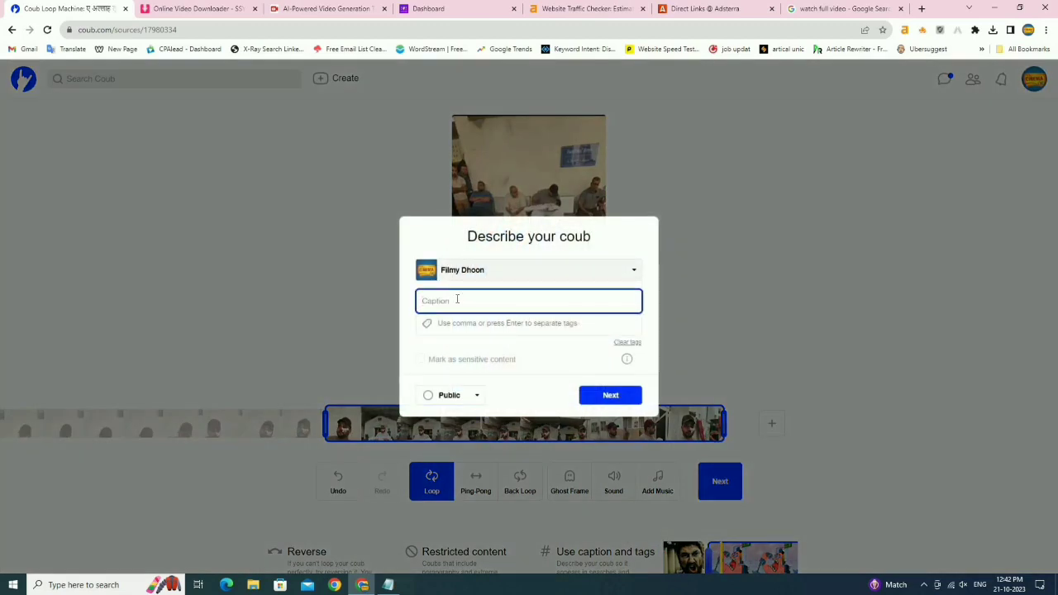
key("ctrl+v")
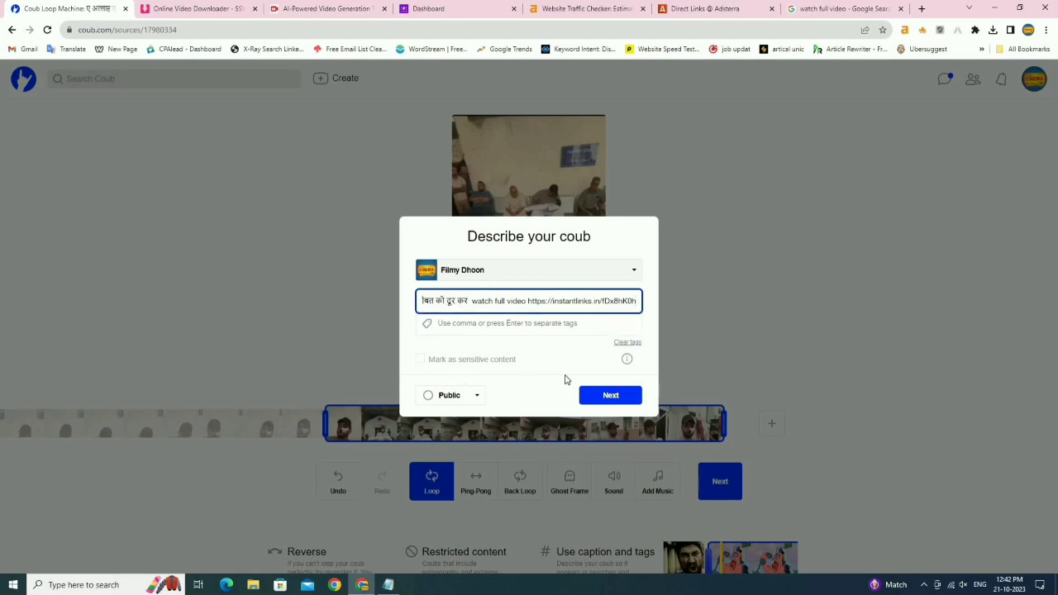
- Switch to Notepad and put the tag text "radio coub" from the first line on the clipboard
left_click(487, 329)
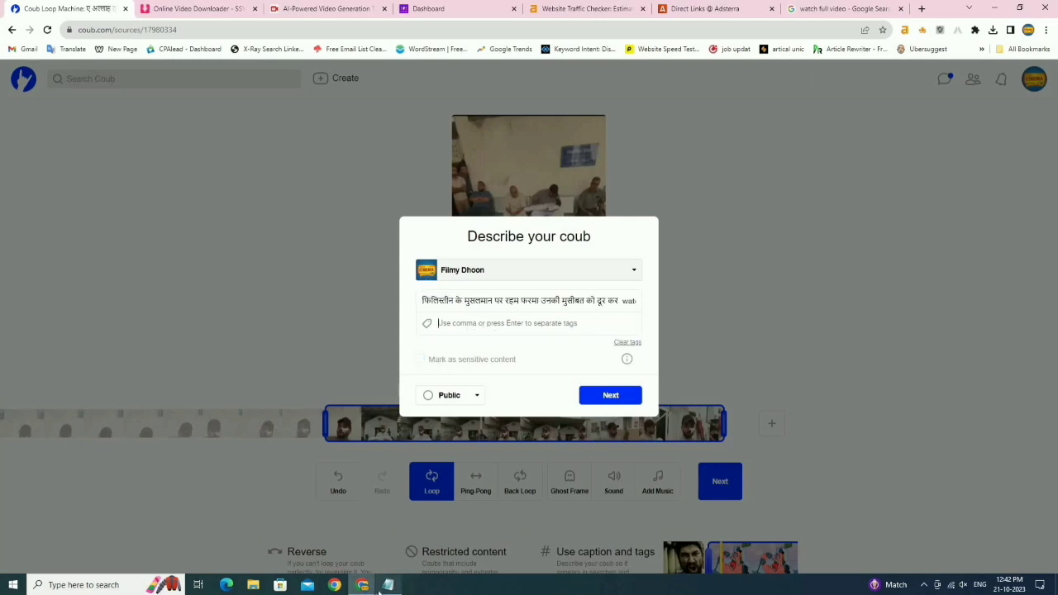
left_click(385, 585)
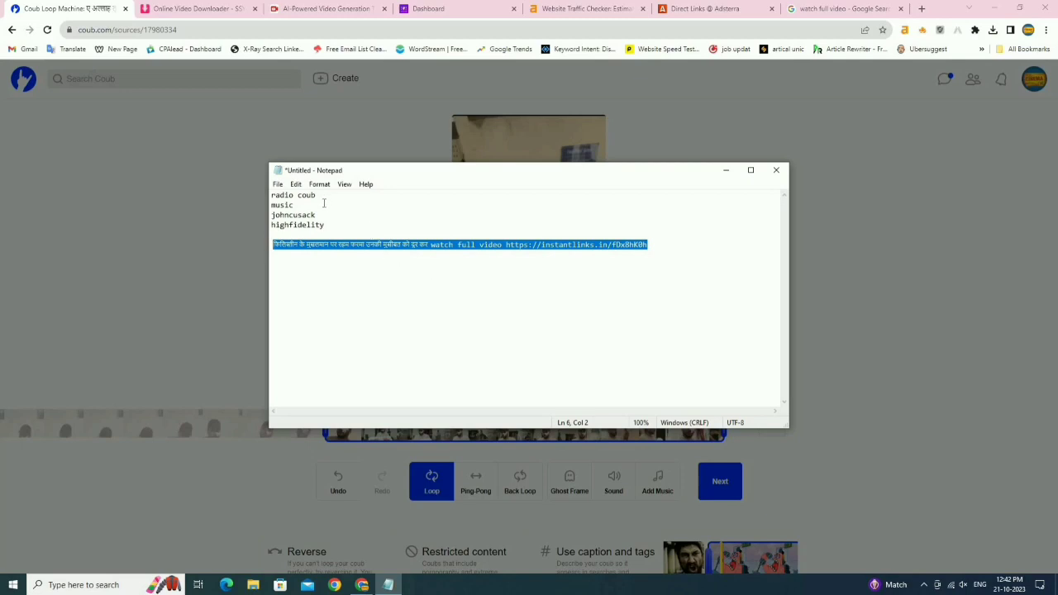
left_click(324, 204)
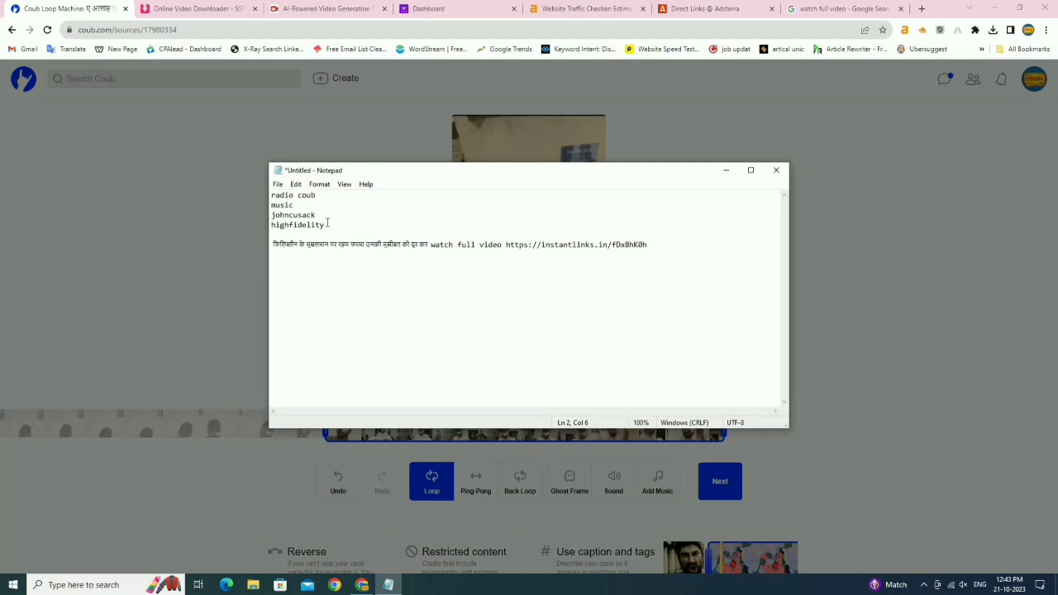
left_click_drag(322, 223, 275, 191)
double_click(291, 195)
left_click(317, 196)
right_click(279, 196)
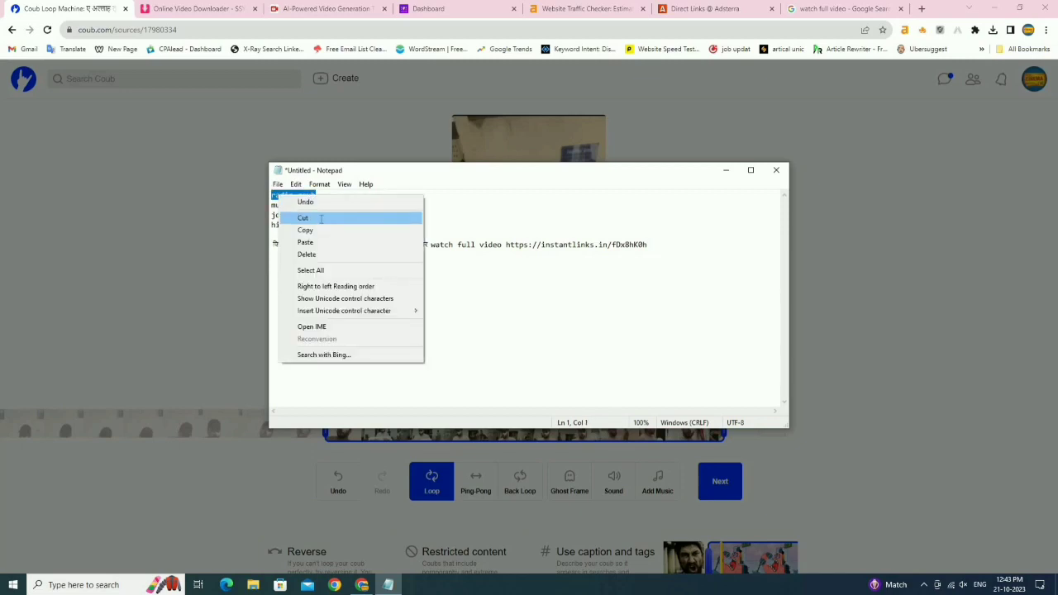
left_click(321, 219)
- Return to the coub description, paste "radio coub" into the tags and add the matching suggested tag
left_click(650, 143)
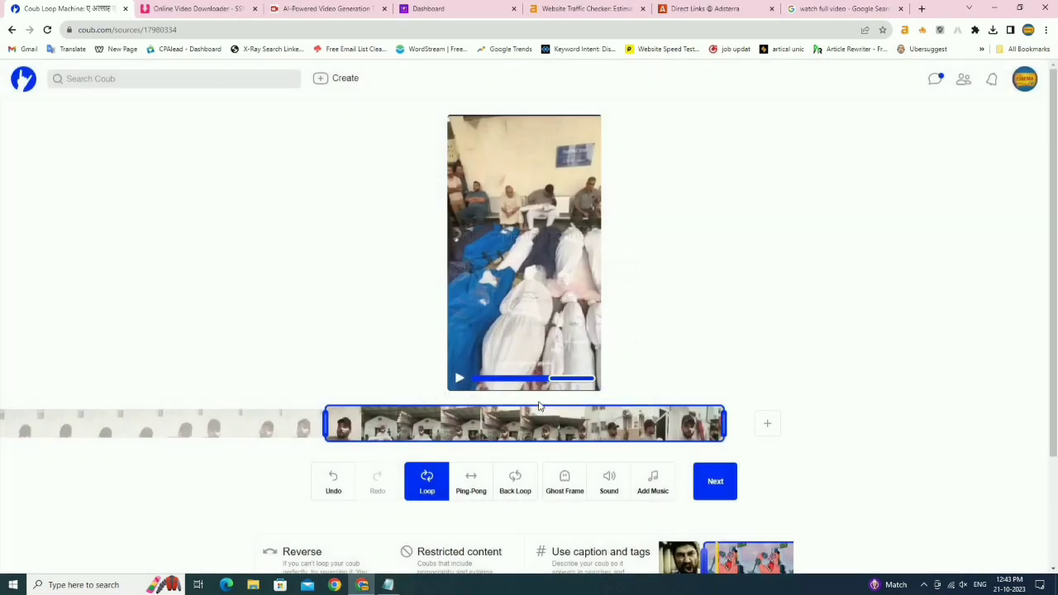
left_click(515, 481)
left_click(712, 483)
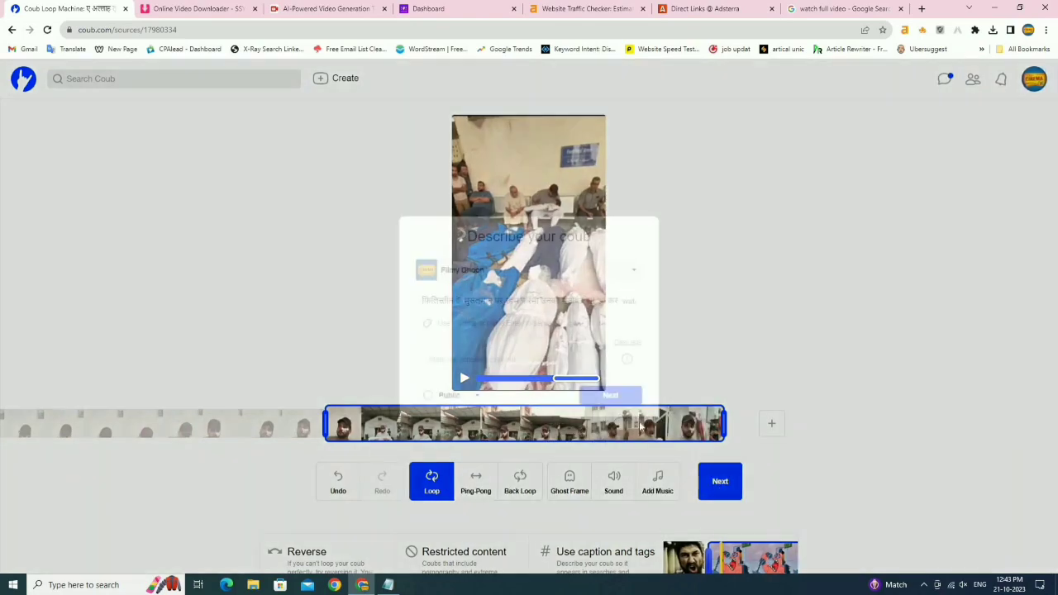
left_click(508, 323)
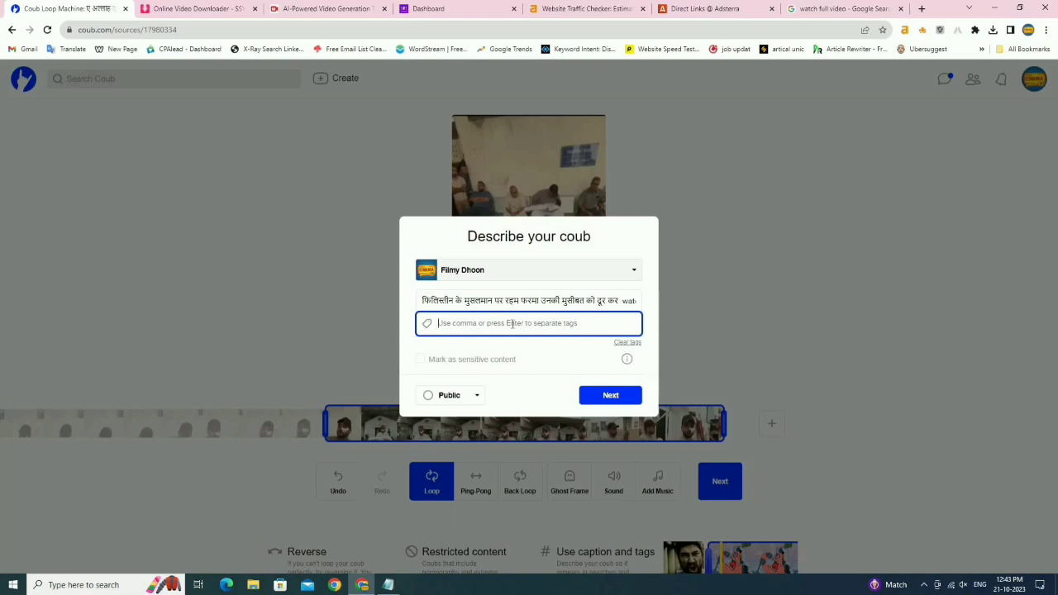
key("ctrl+v")
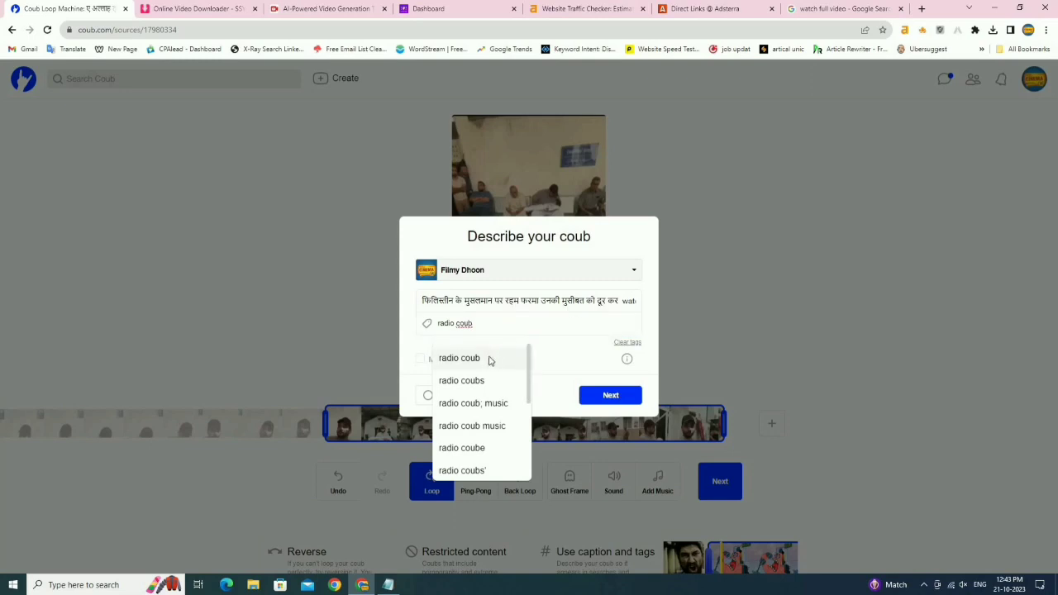
left_click(489, 359)
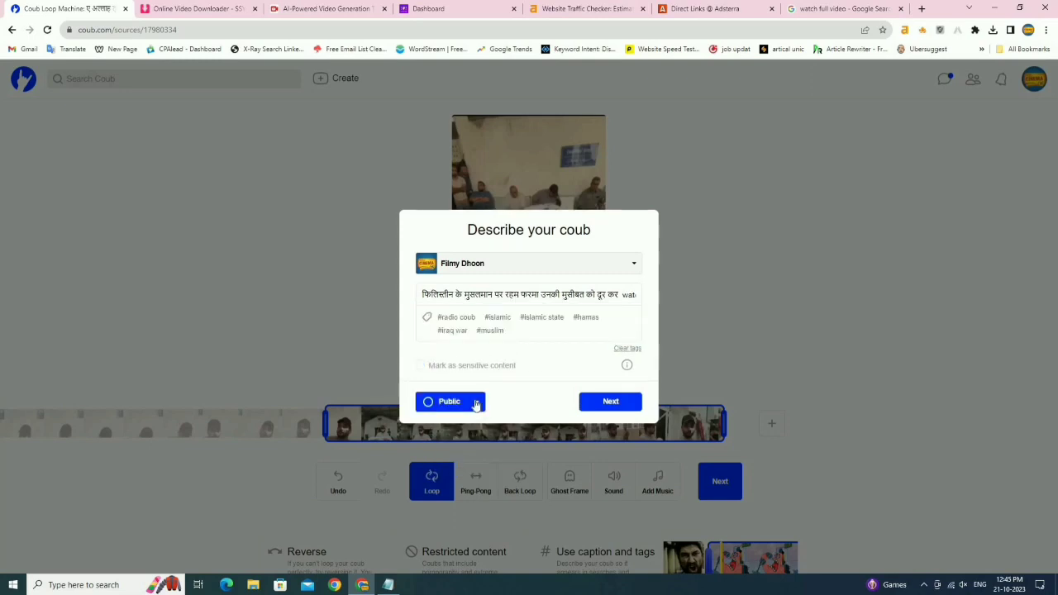
left_click(565, 325)
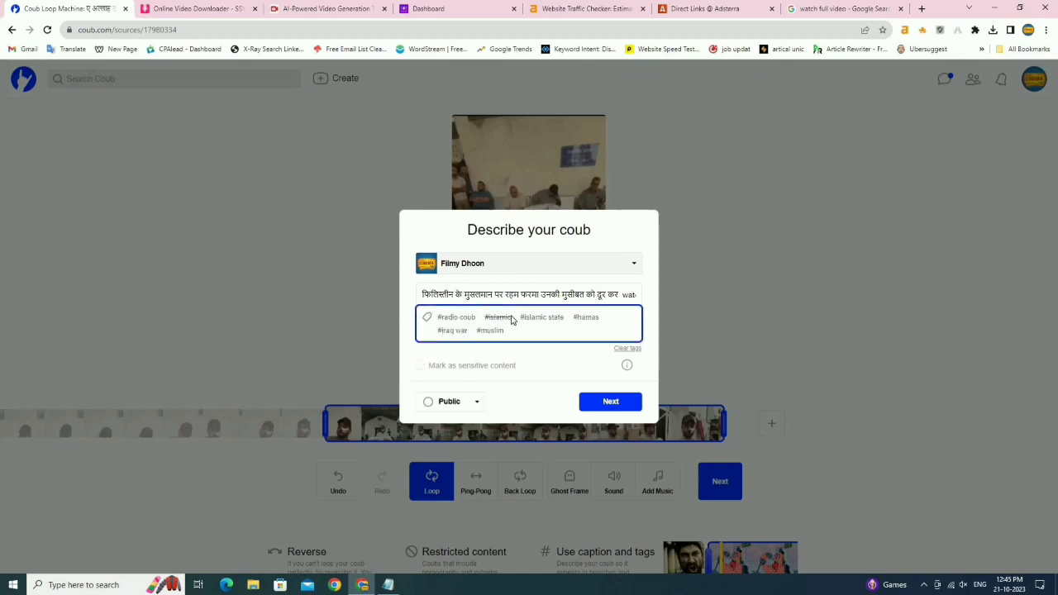
- Finish the tags, keep the coub's visibility set to Public and continue to the community selection
key("Tab")
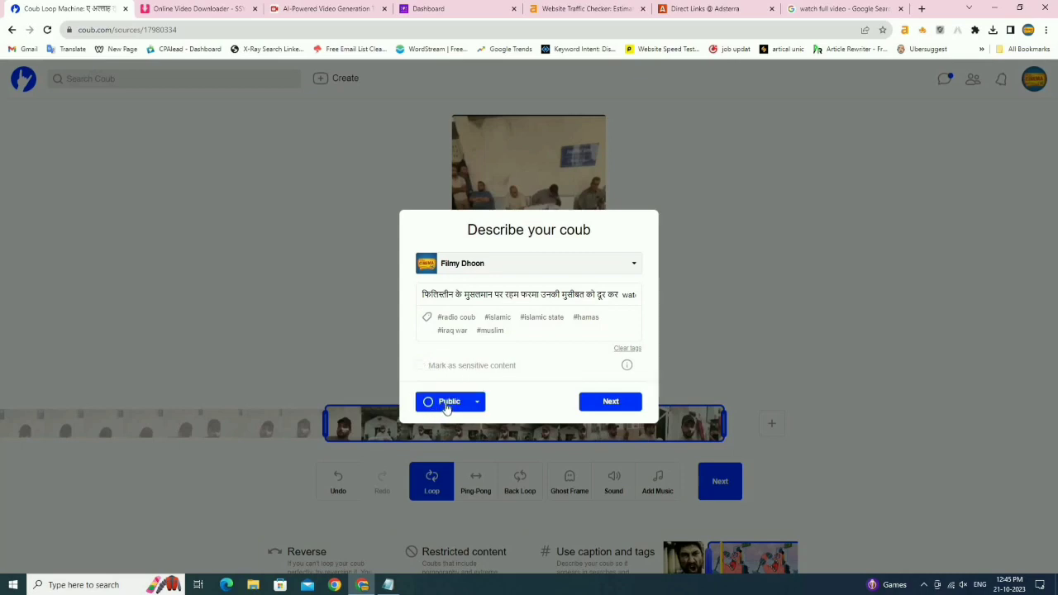
left_click(447, 404)
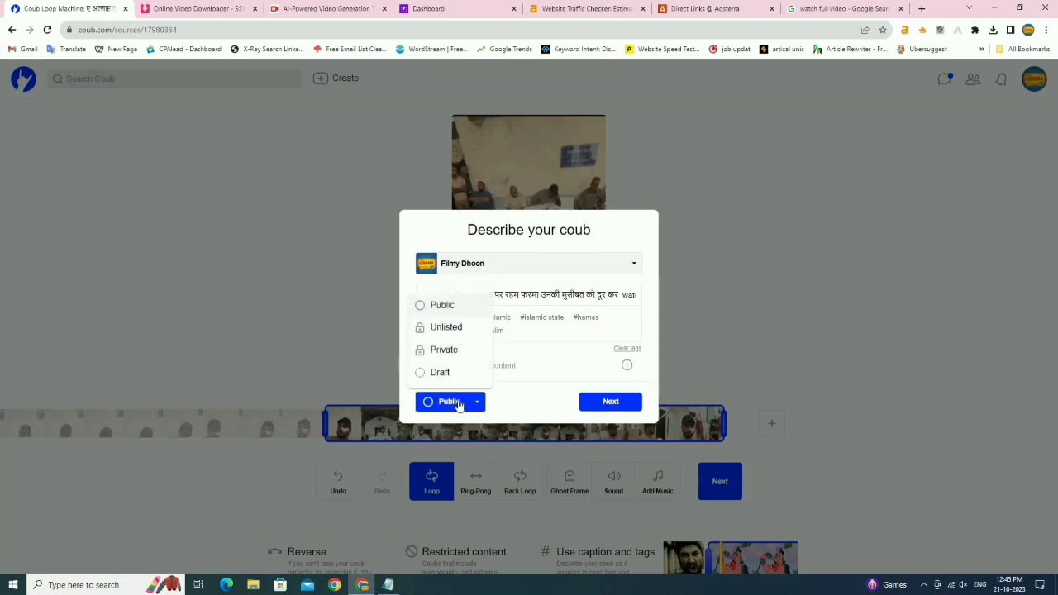
left_click(467, 405)
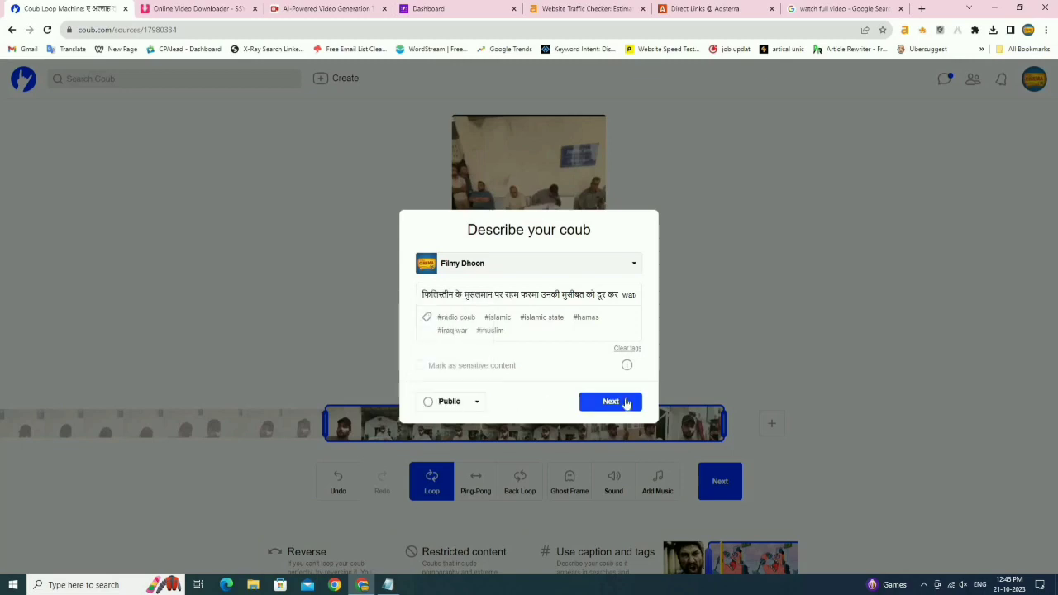
left_click(616, 401)
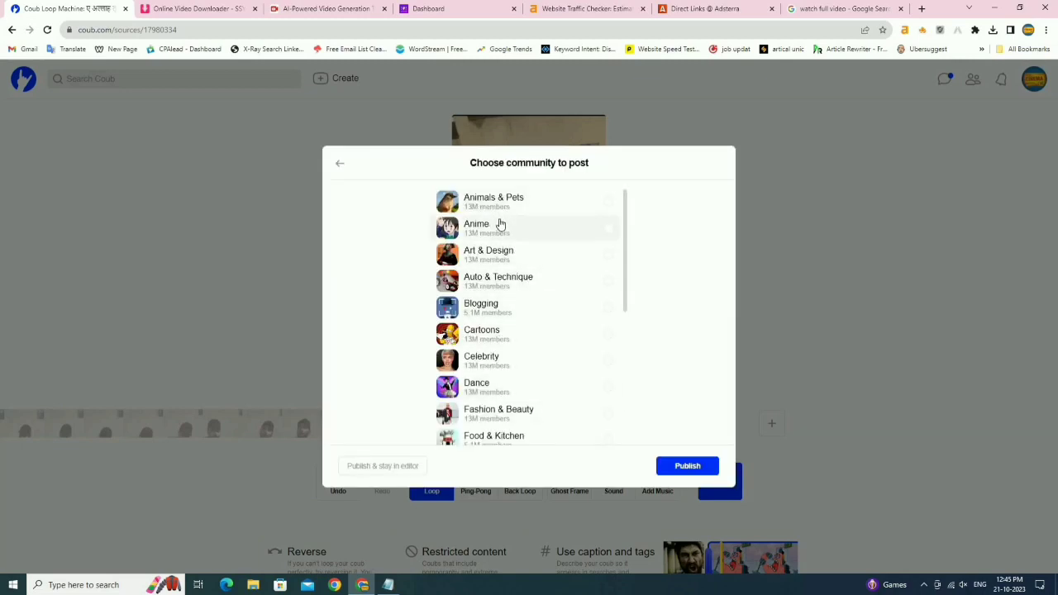
- Look through the communities, publish the coub without choosing one, and review its published page
scroll(501, 366, "down", 2)
scroll(501, 388, "down", 4)
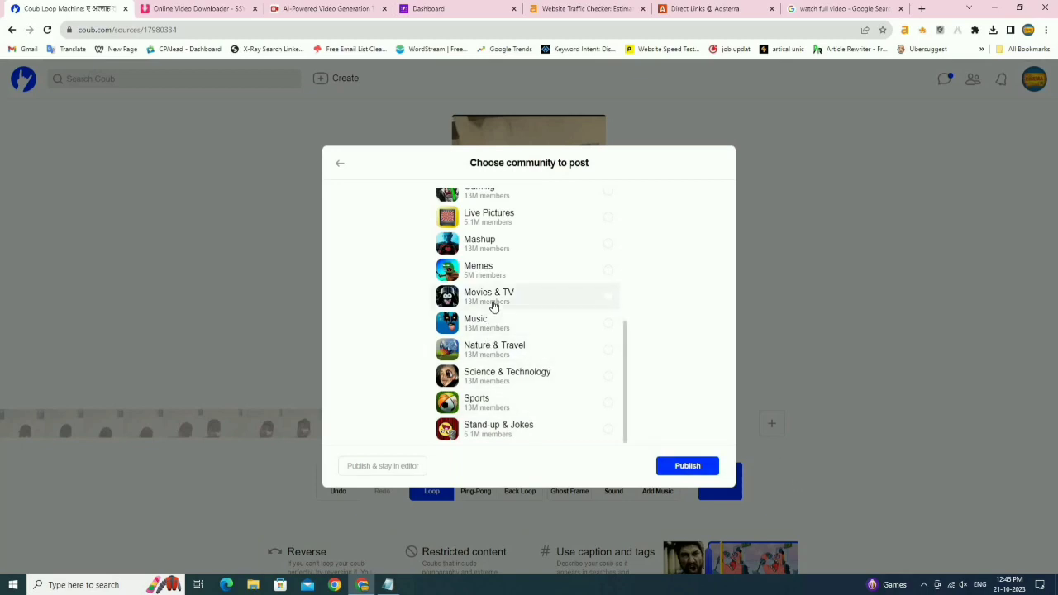
left_click(690, 467)
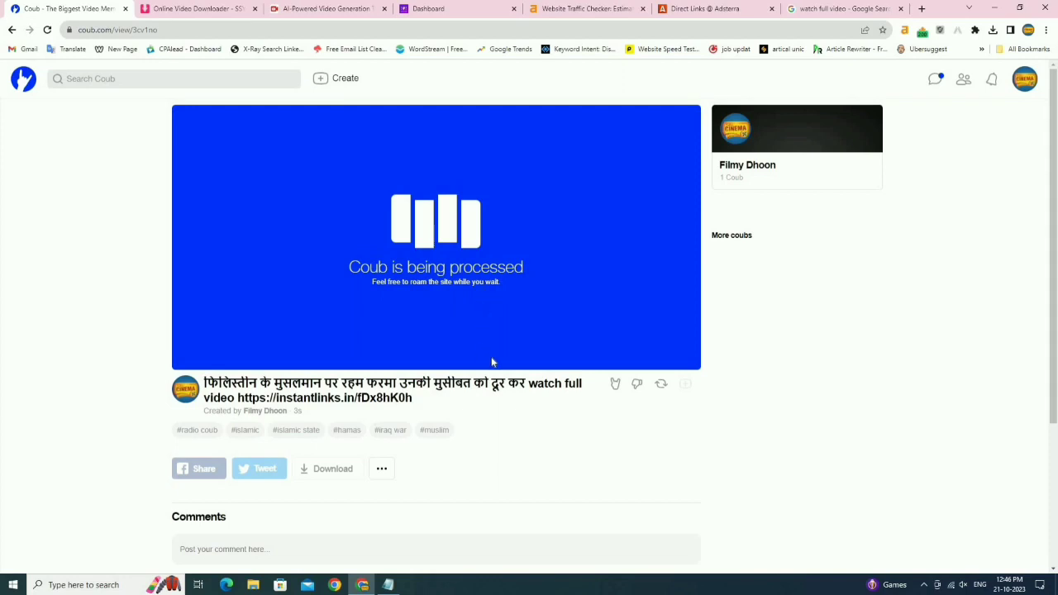
scroll(491, 362, "down", 2)
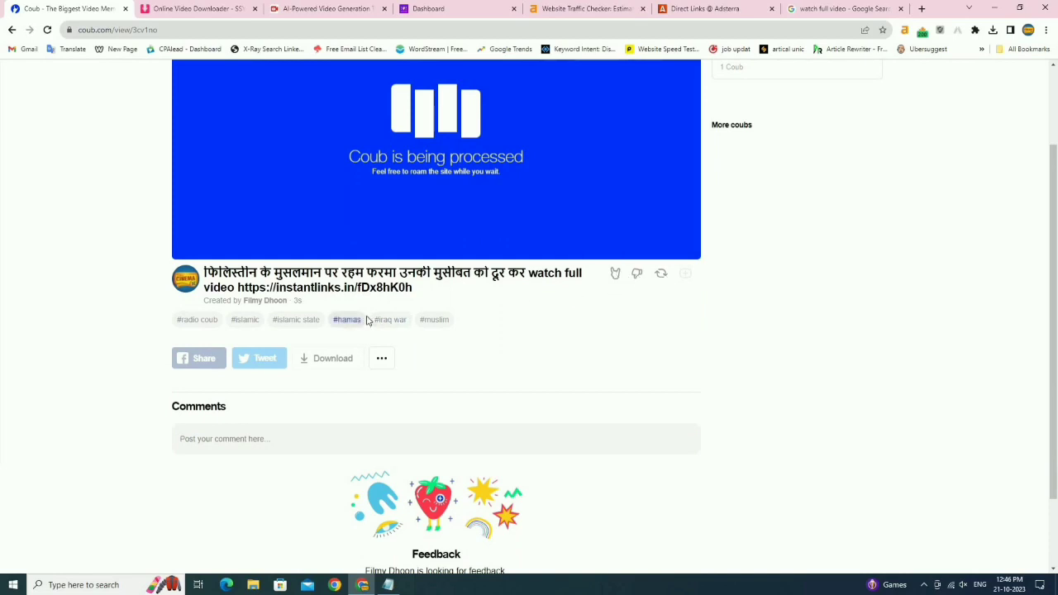
scroll(381, 357, "up", 2)
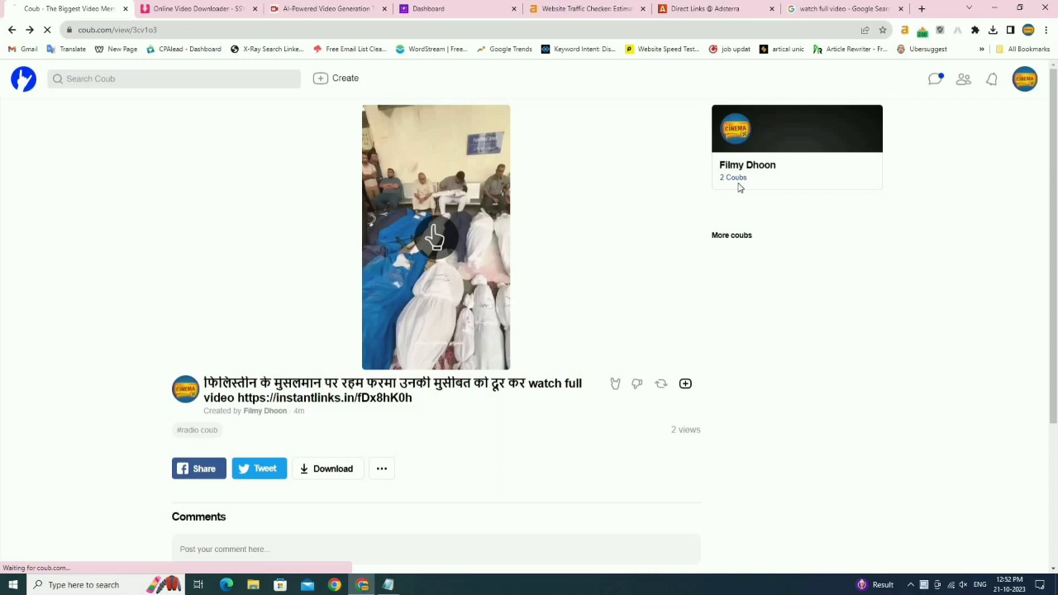
- Open the channel from the coub page and examine the view counts of both published coubs
left_click(739, 179)
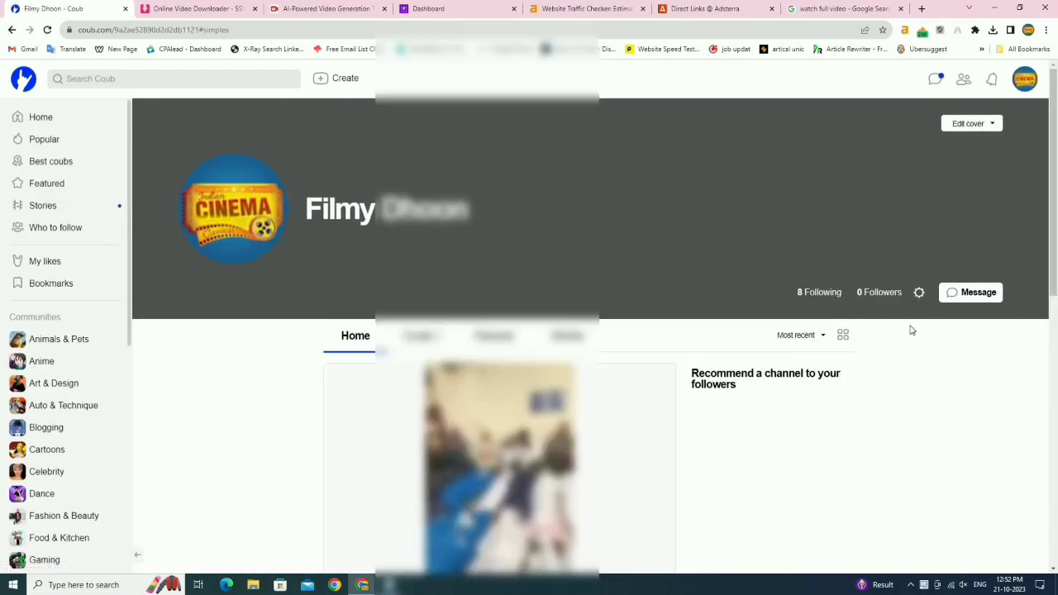
scroll(654, 364, "down", 4)
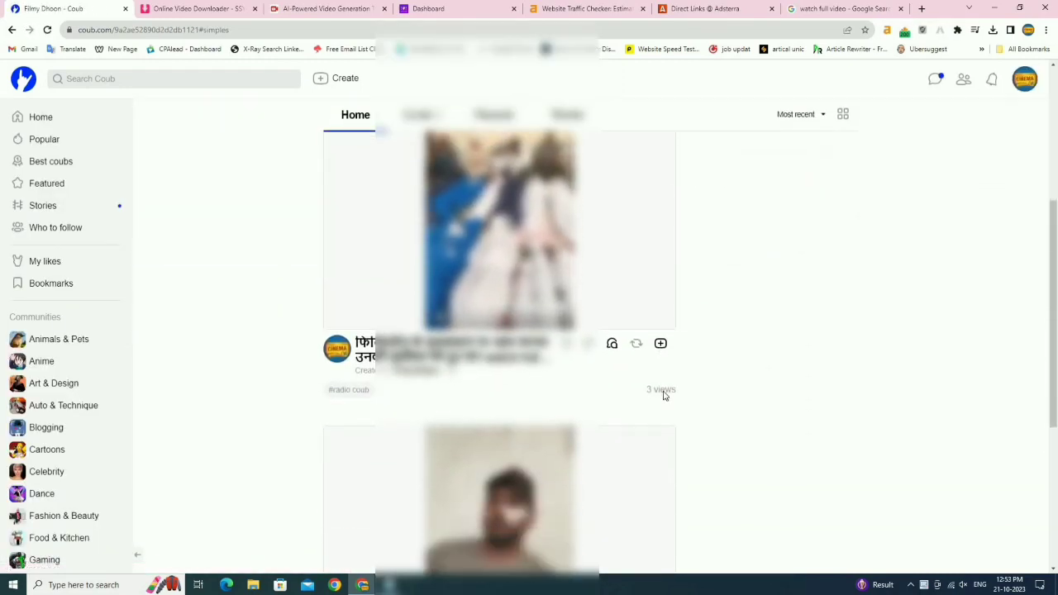
triple_click(649, 351)
left_click(640, 359)
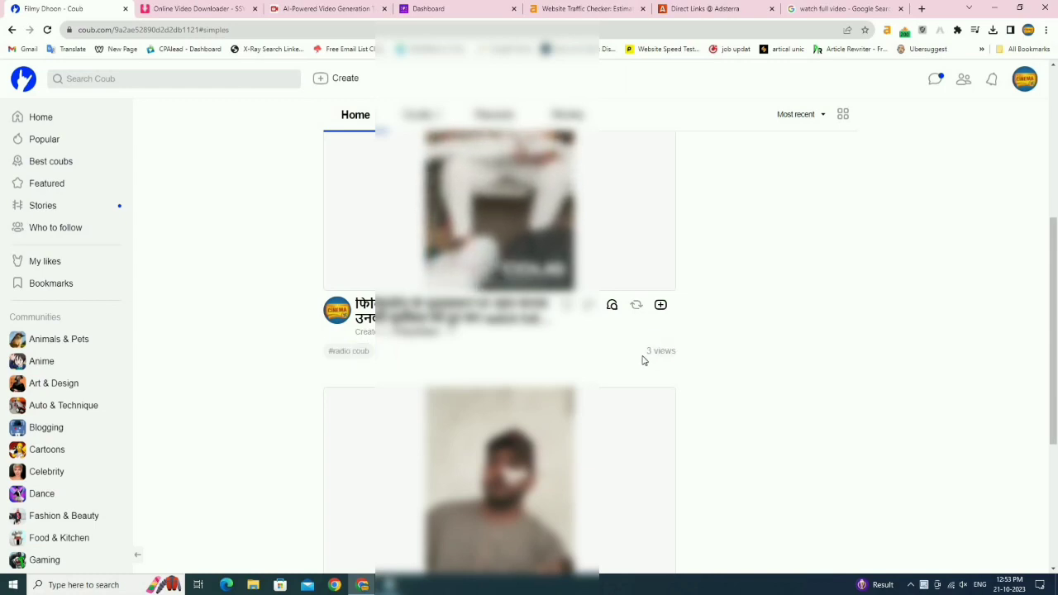
triple_click(696, 354)
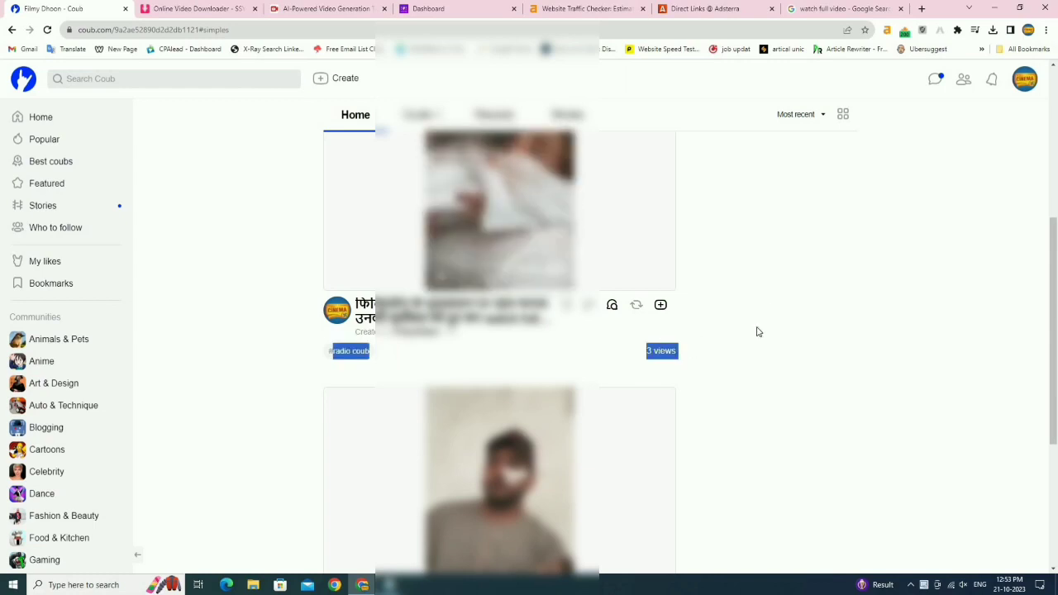
left_click_drag(686, 350, 643, 354)
scroll(691, 409, "down", 3)
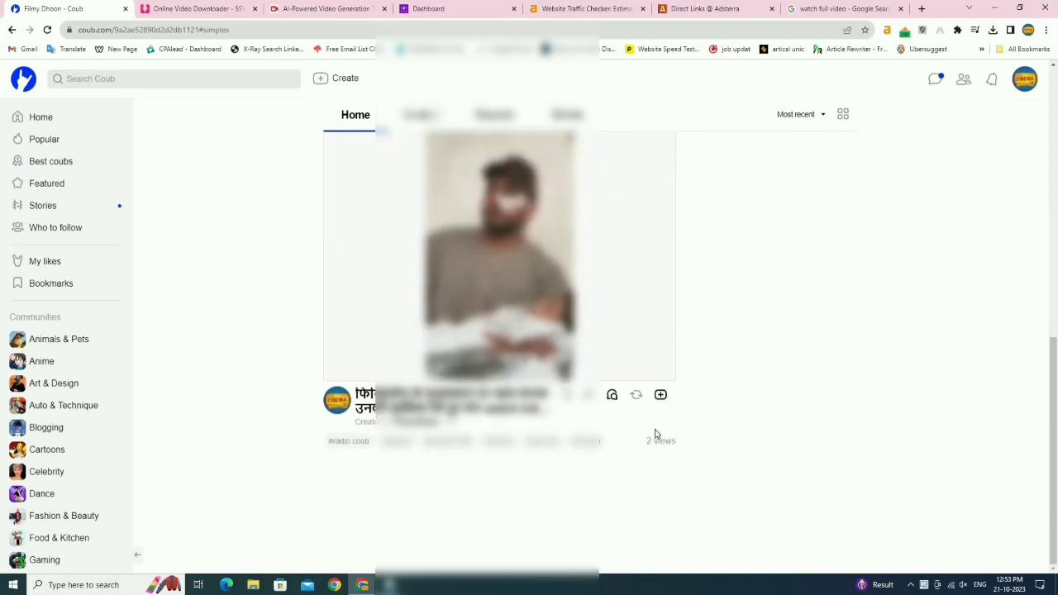
scroll(658, 435, "up", 4)
scroll(671, 395, "up", 3)
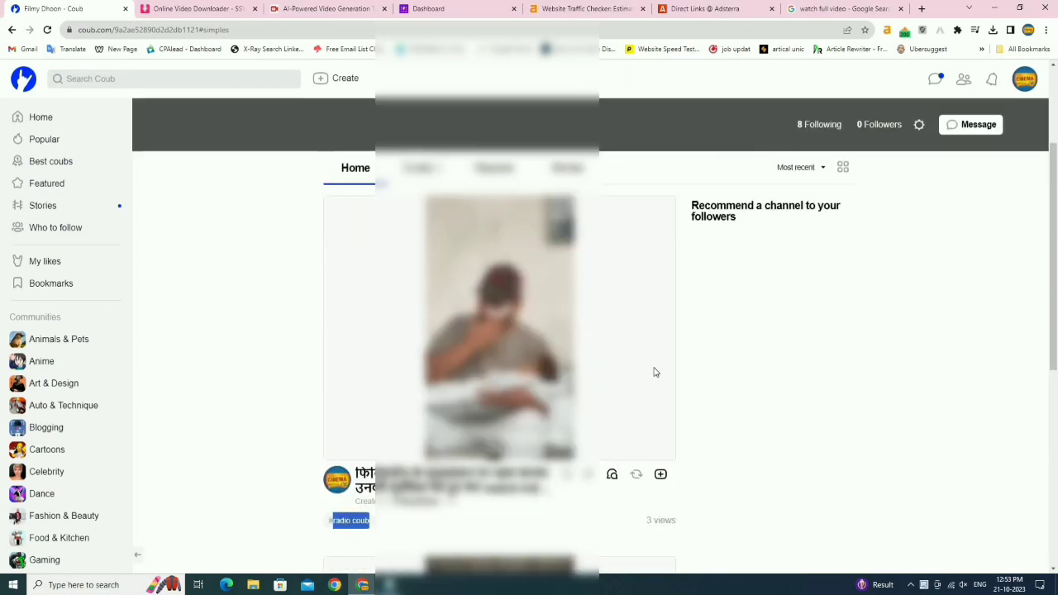
scroll(647, 356, "down", 1)
scroll(642, 341, "up", 1)
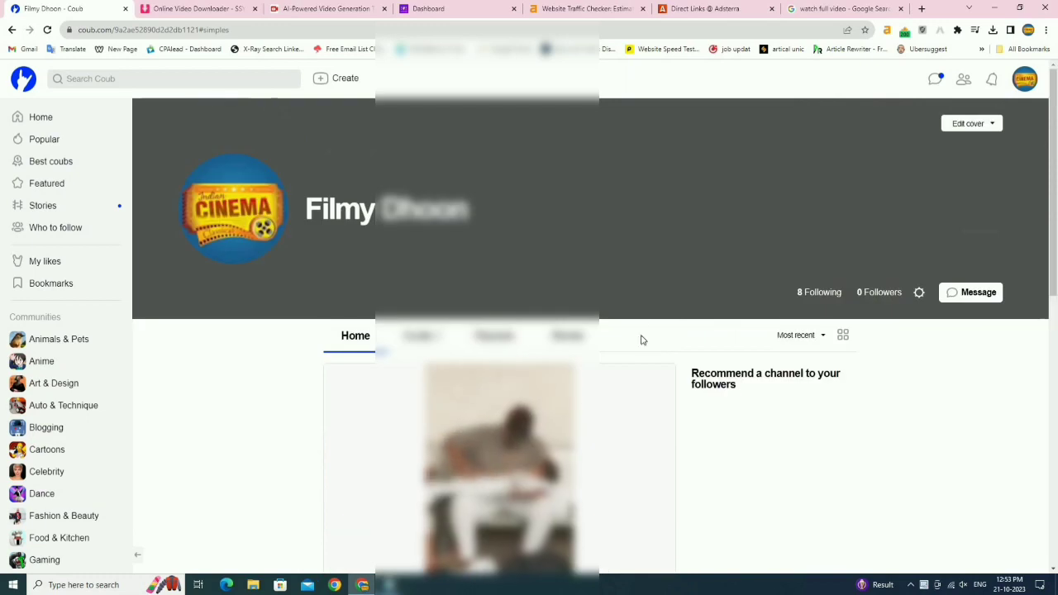
- Close the online video downloader page, switch to VideoGen and sign up with the Google account
left_click(831, 9)
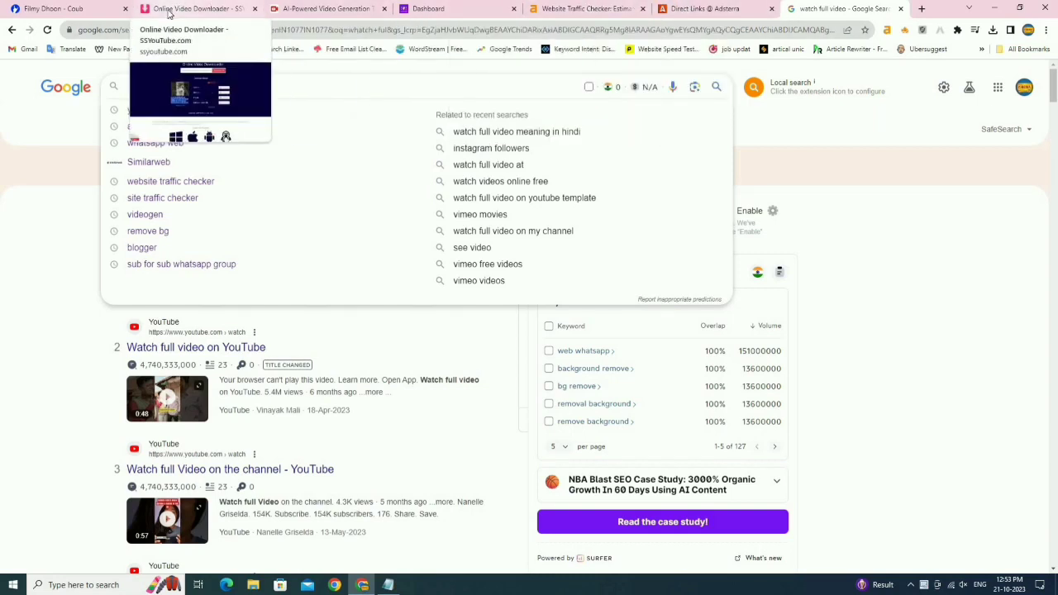
left_click(255, 9)
left_click(214, 10)
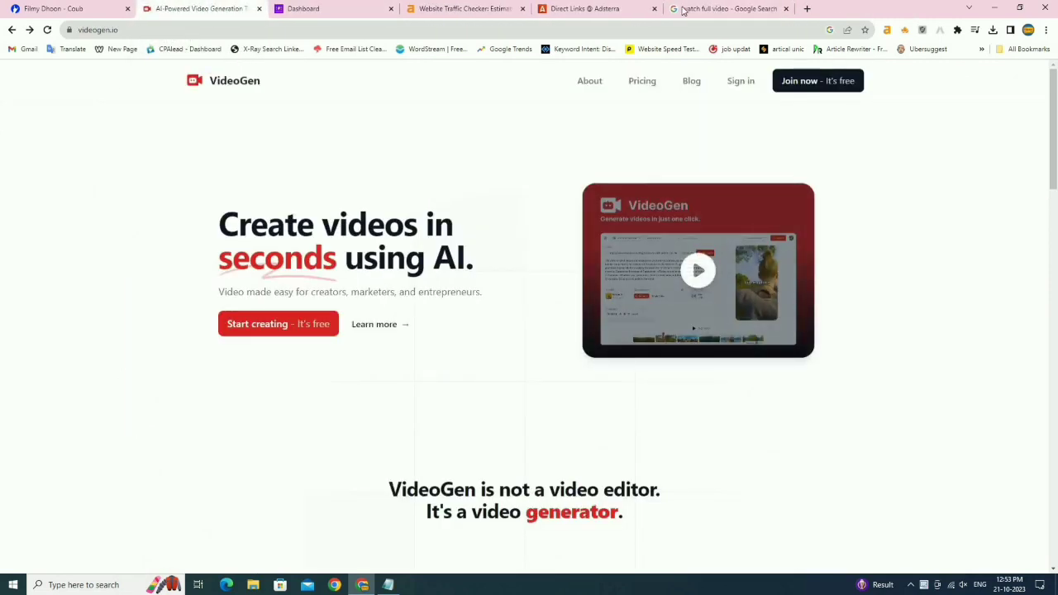
left_click(827, 81)
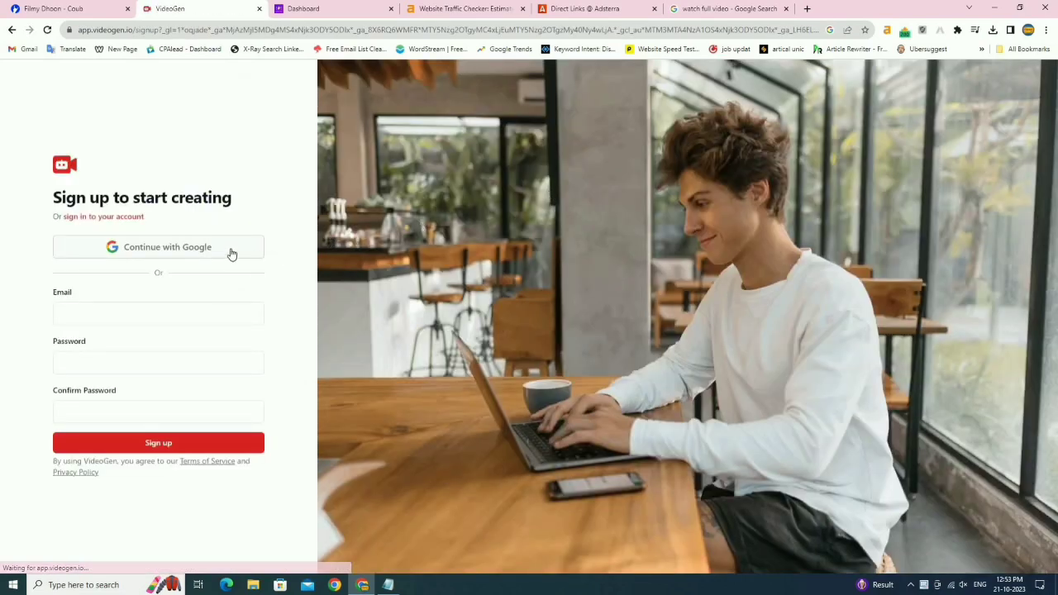
left_click(235, 250)
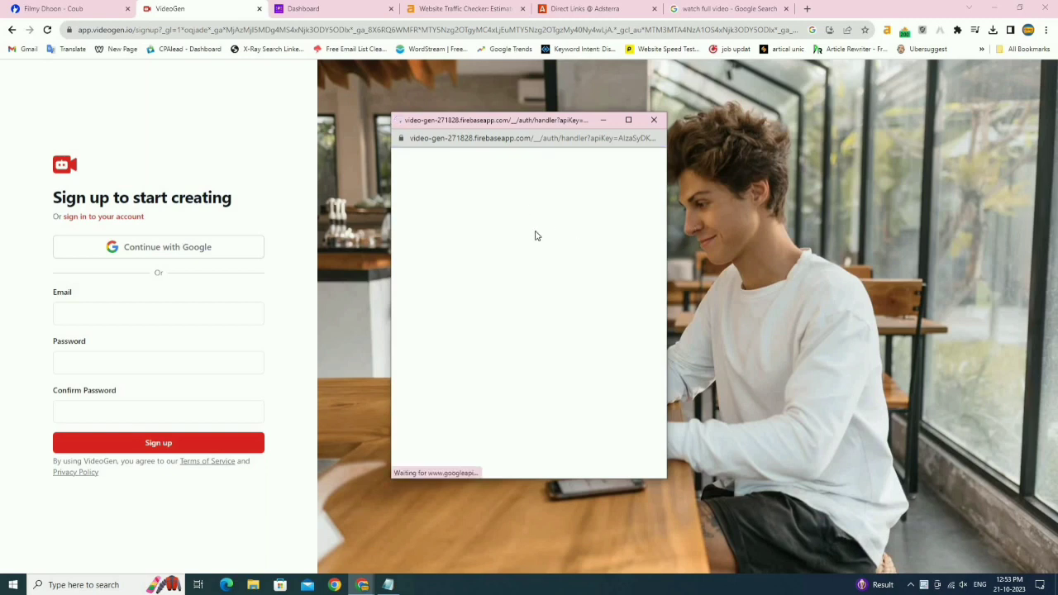
left_click(504, 271)
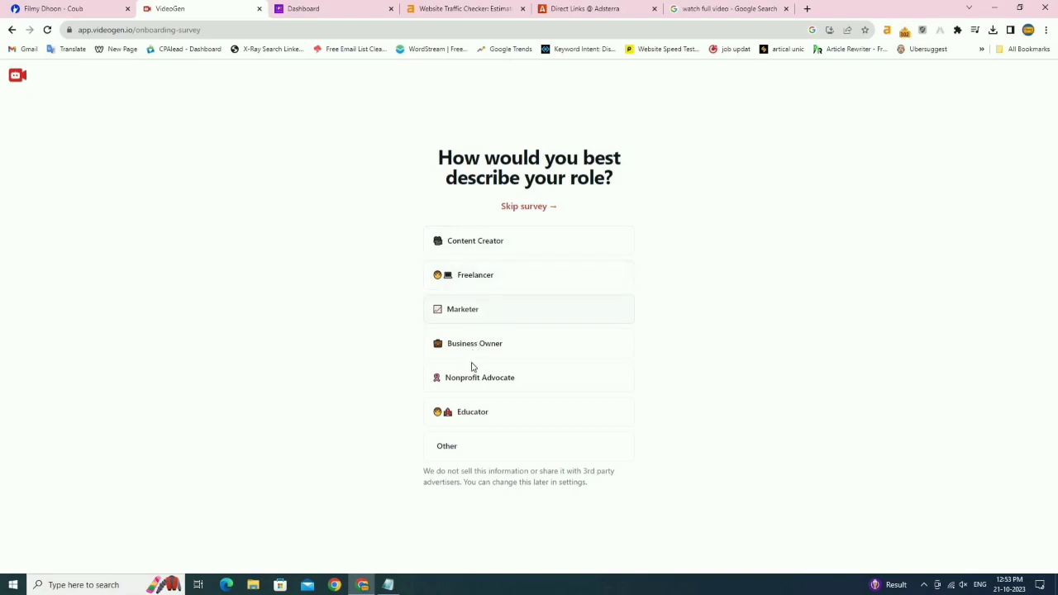
- Skip the onboarding survey, dismiss the paid plan offer and open the untitled script video project
left_click(513, 218)
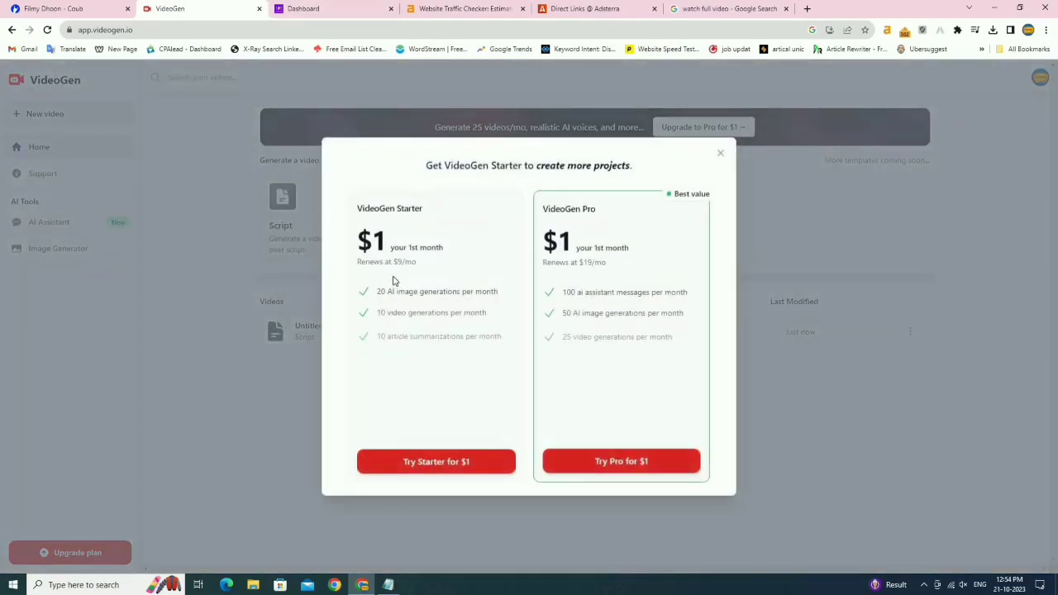
left_click(721, 154)
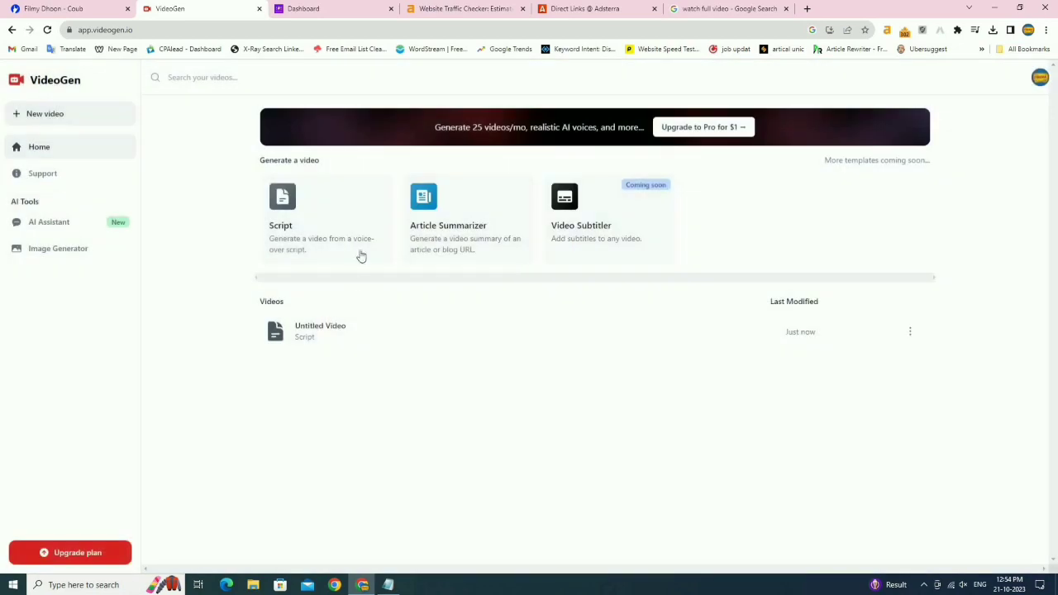
left_click(357, 333)
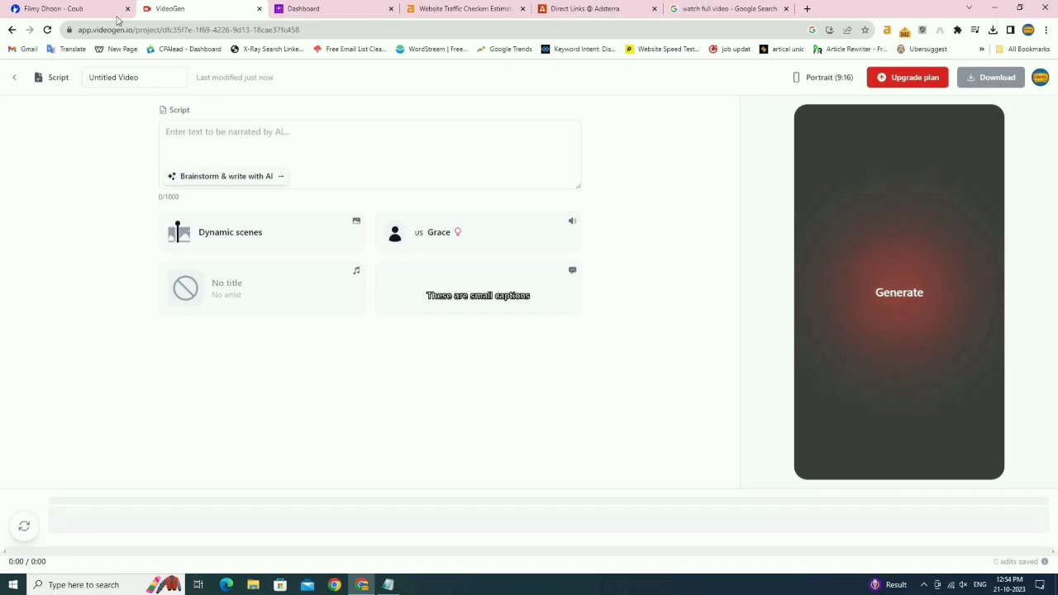
- Return to the Coub channel page and look through the list of followed channels
left_click(116, 10)
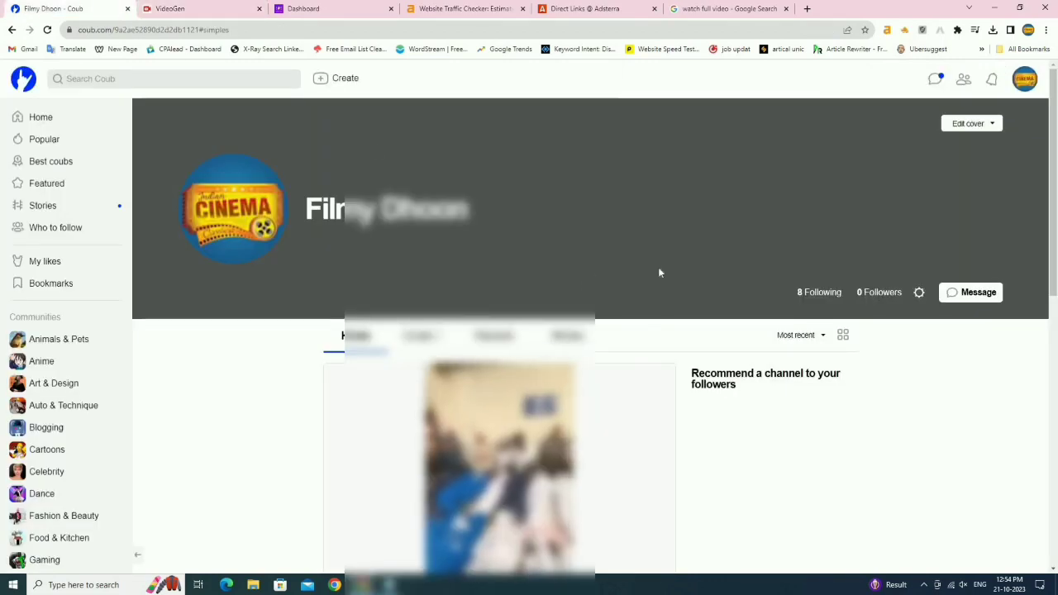
scroll(658, 273, "down", 3)
scroll(328, 131, "up", 1)
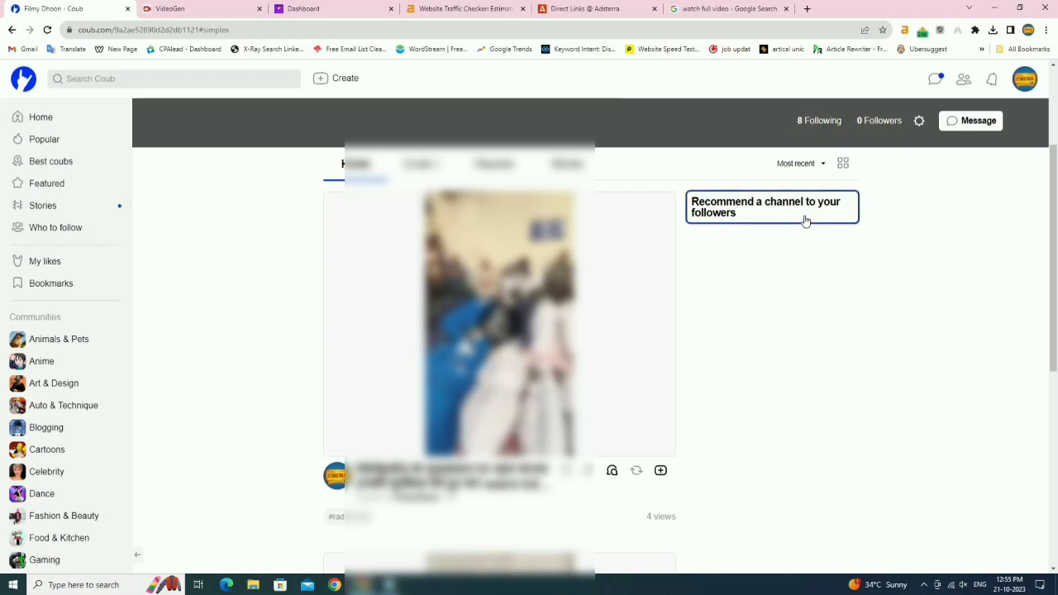
left_click(816, 124)
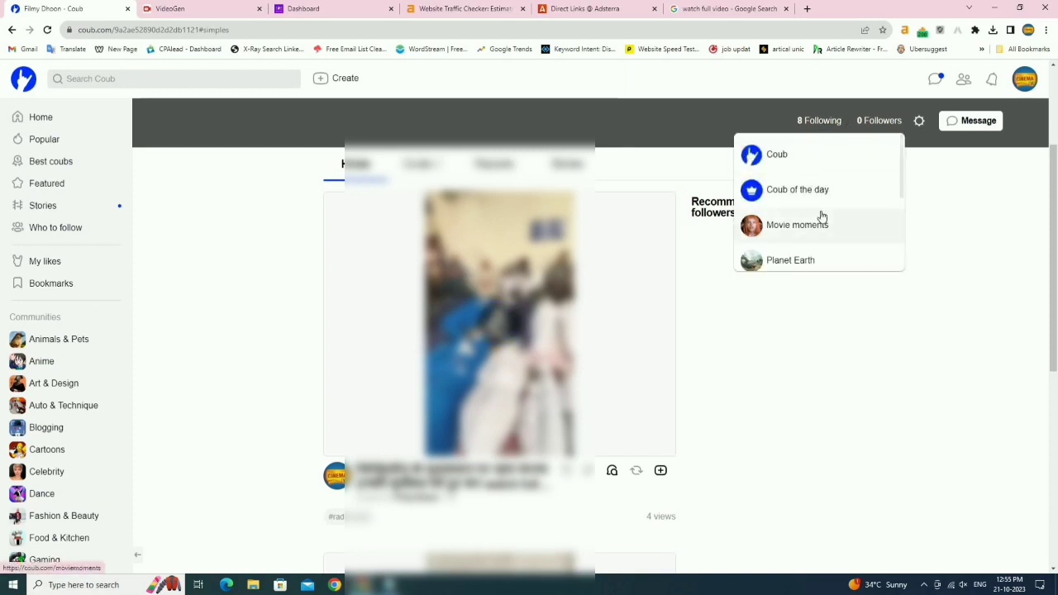
scroll(822, 217, "down", 3)
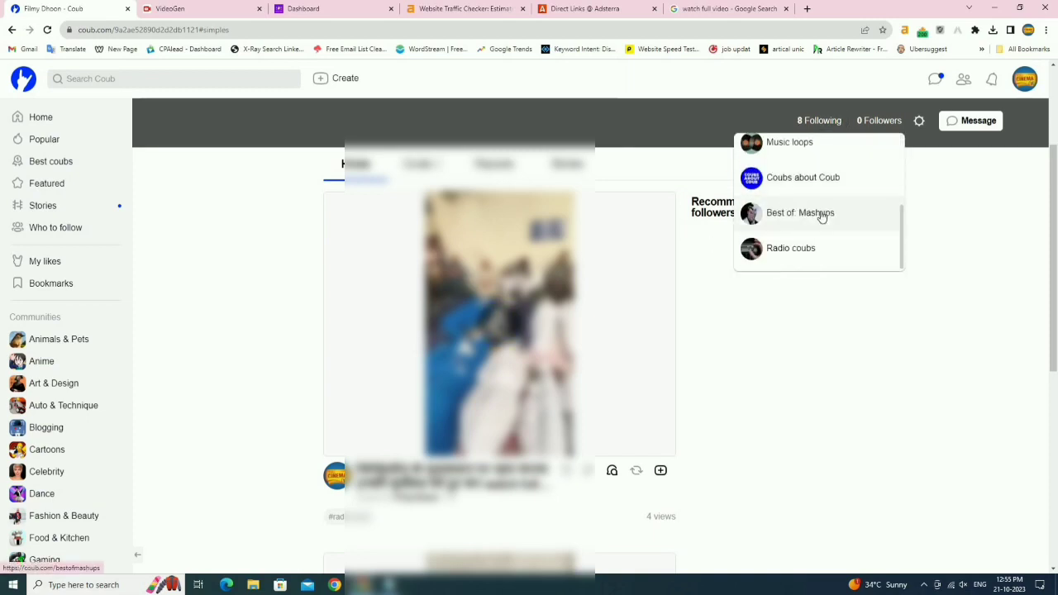
left_click(919, 286)
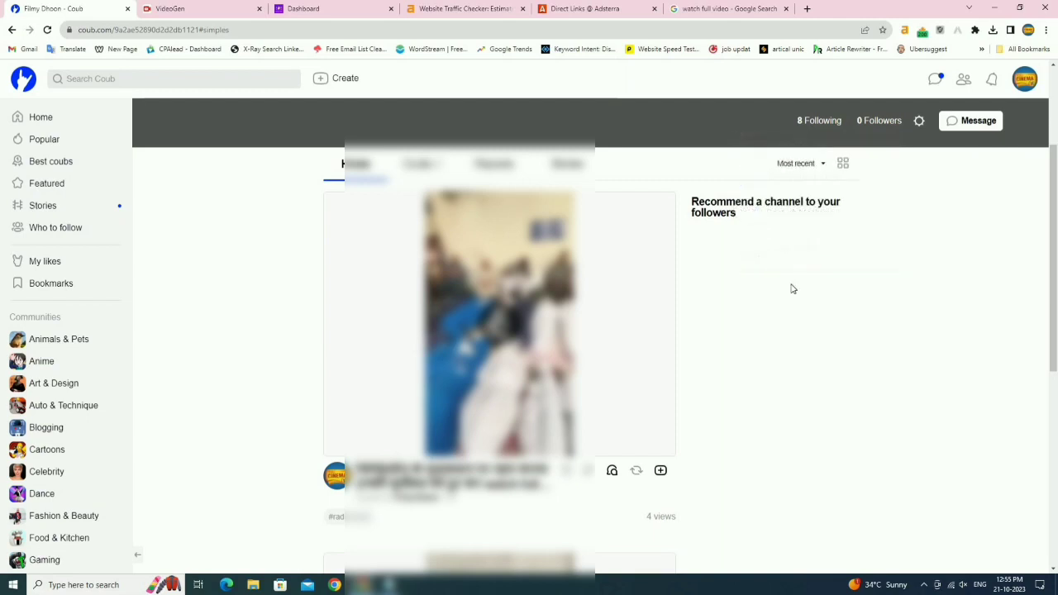
- Check the view counts on the channel's coubs and return to the channel header with the follower details
scroll(758, 276, "down", 5)
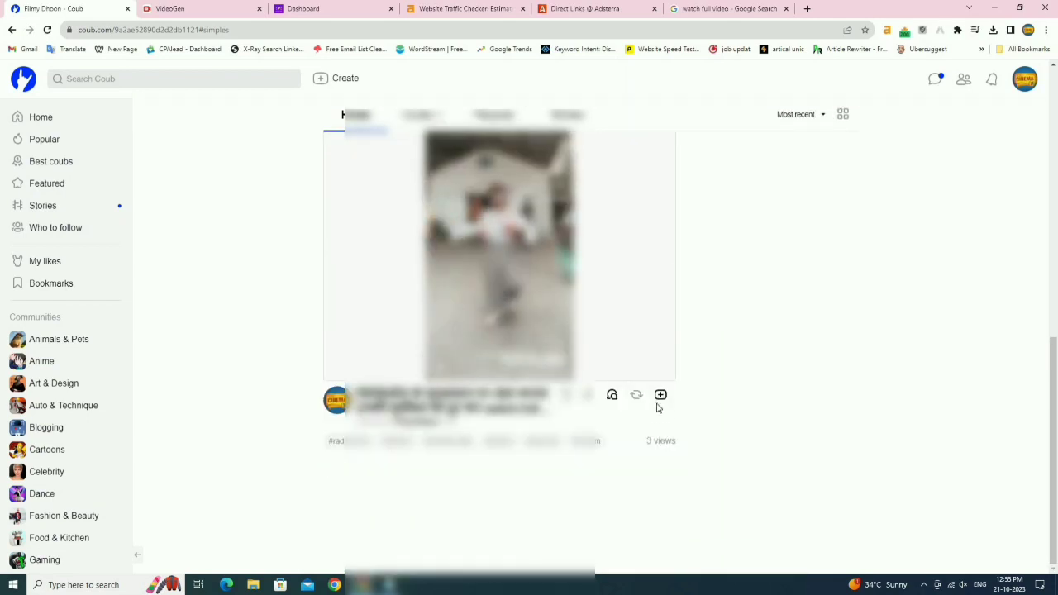
scroll(656, 406, "up", 4)
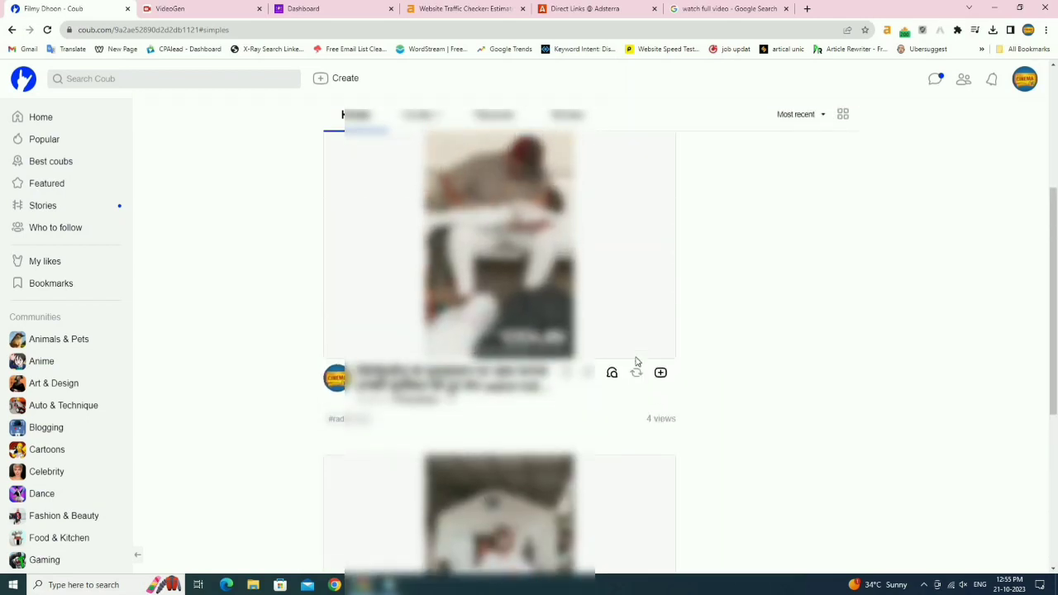
scroll(636, 363, "up", 3)
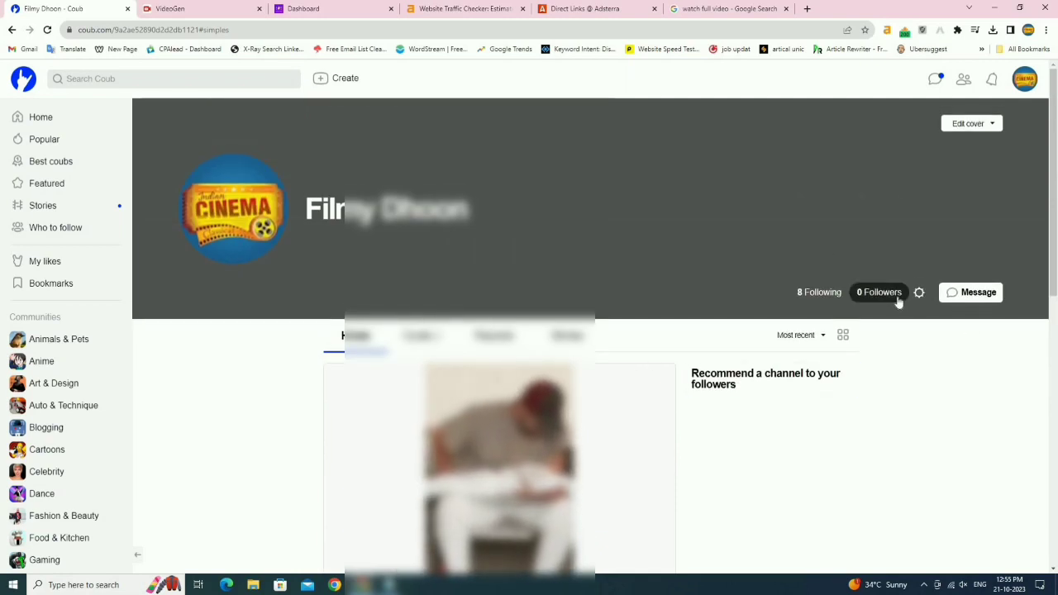
left_click(971, 293)
left_click(333, 491)
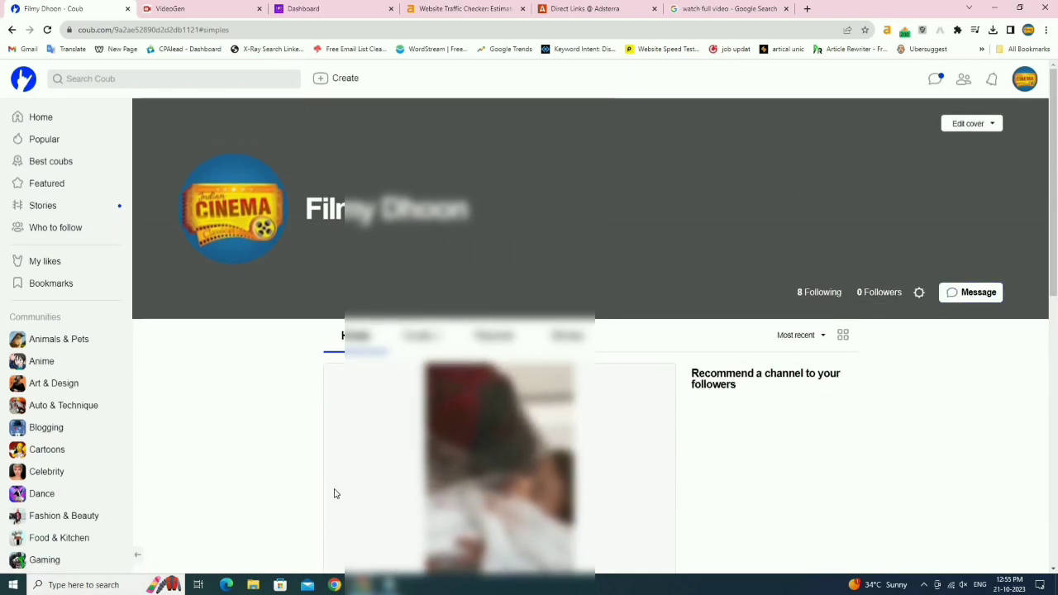
- Switch to the InstantLinks dashboard and open the Manage Links page to review the shortened link
left_click(303, 10)
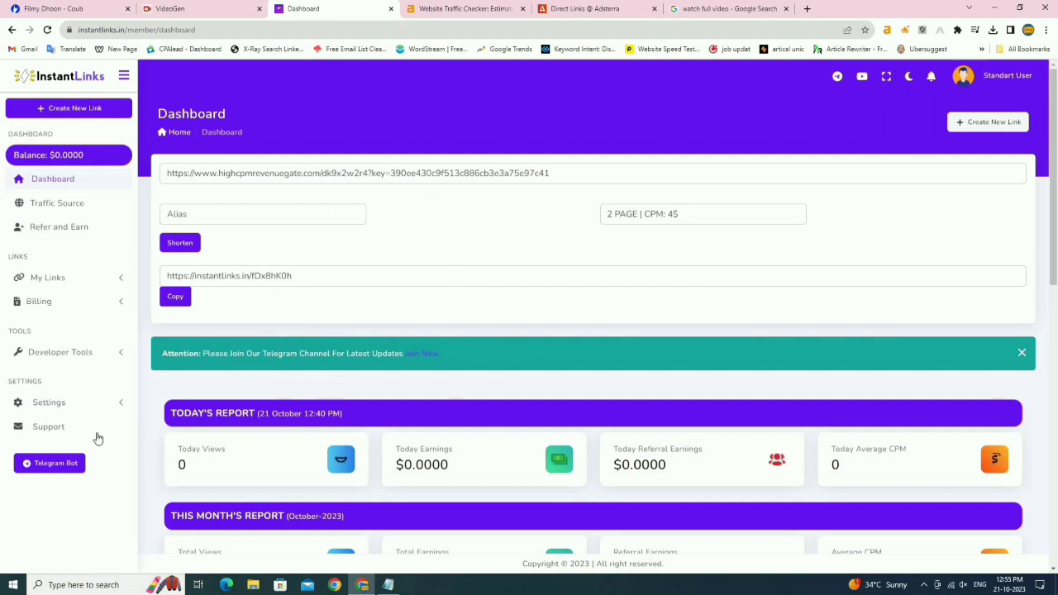
left_click(60, 281)
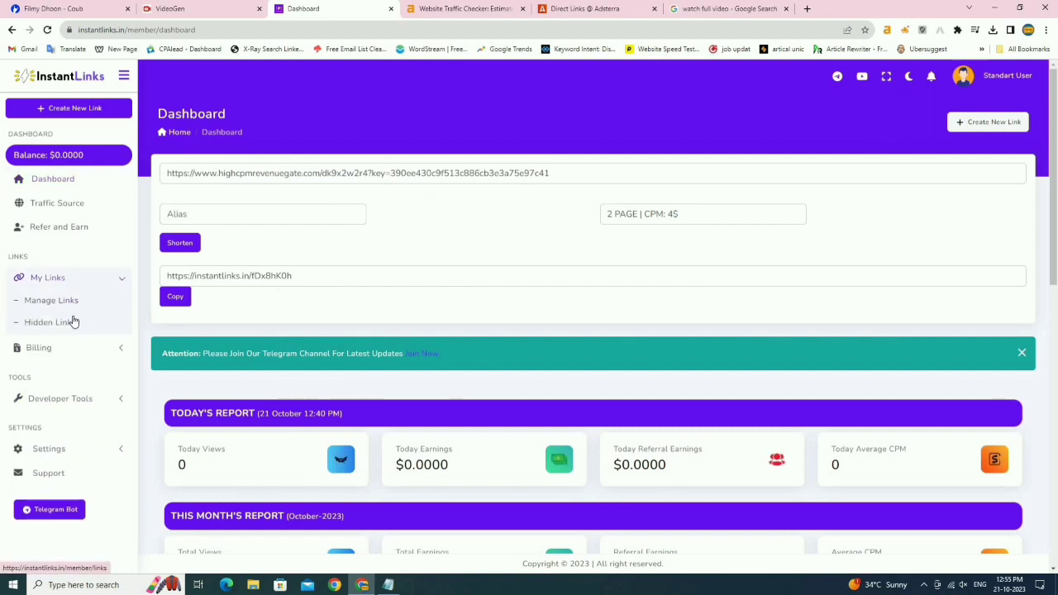
left_click(73, 306)
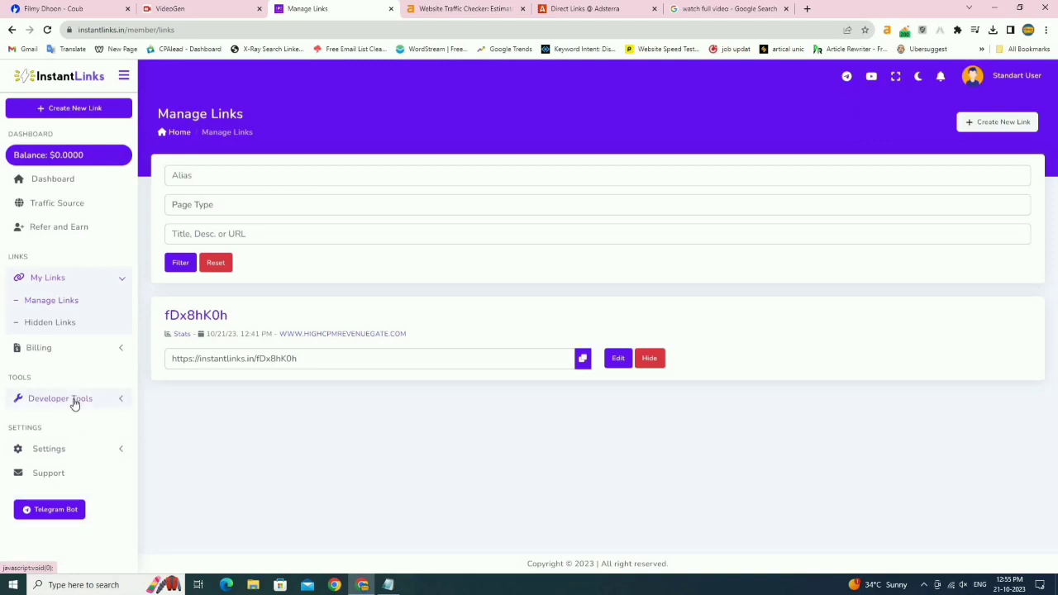
left_click(80, 203)
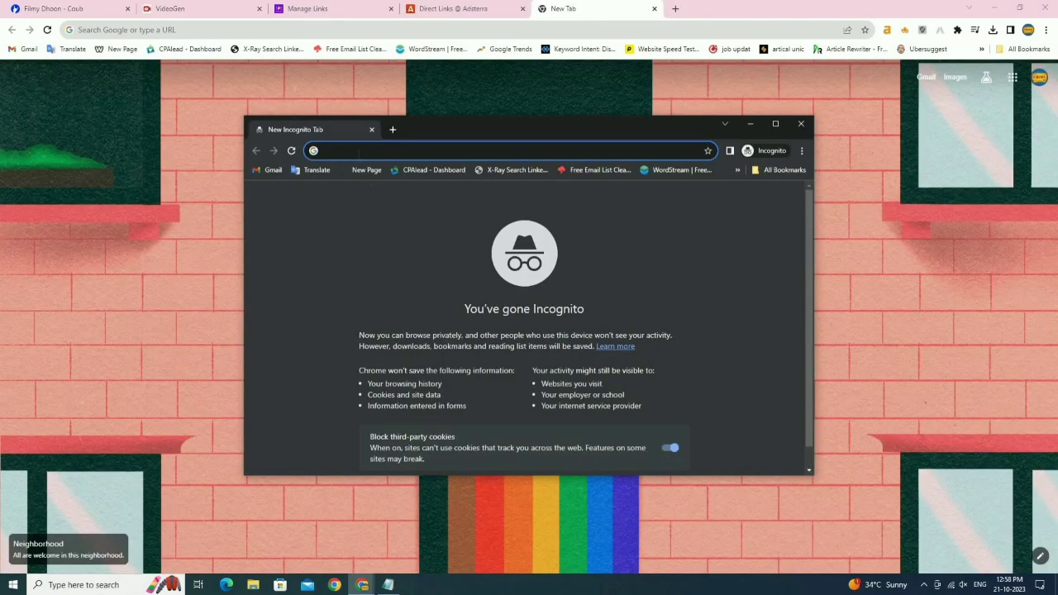
type("https://instantlinks.in/fDx8hK0h")
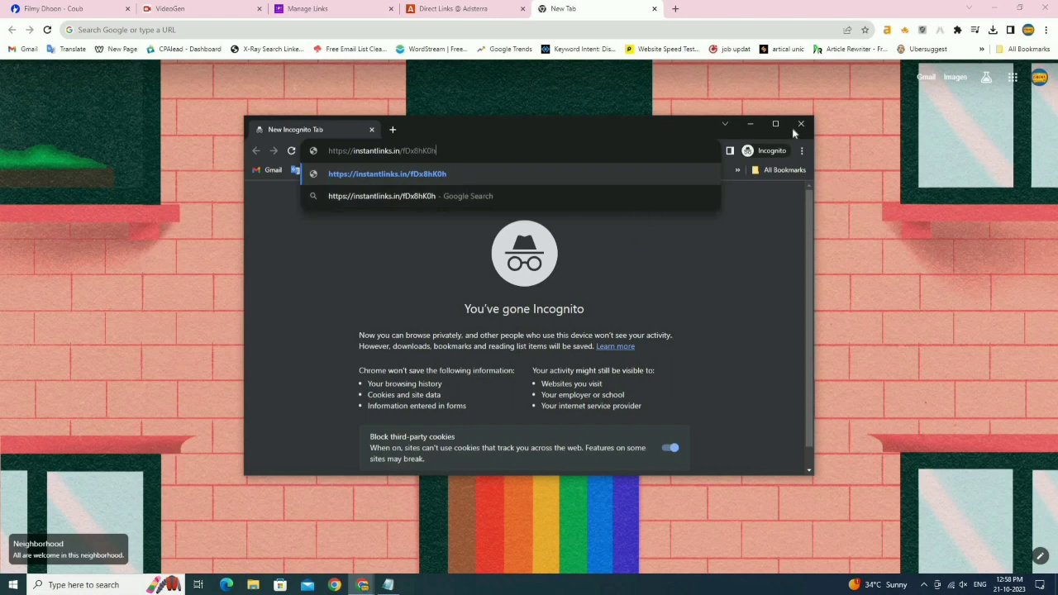
left_click(427, 176)
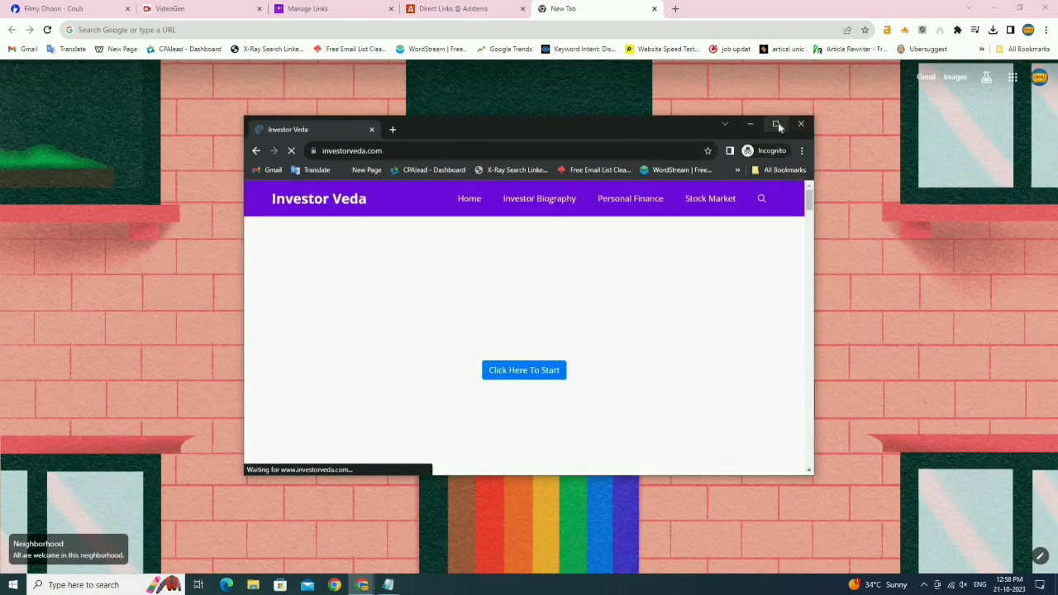
key("super+Up")
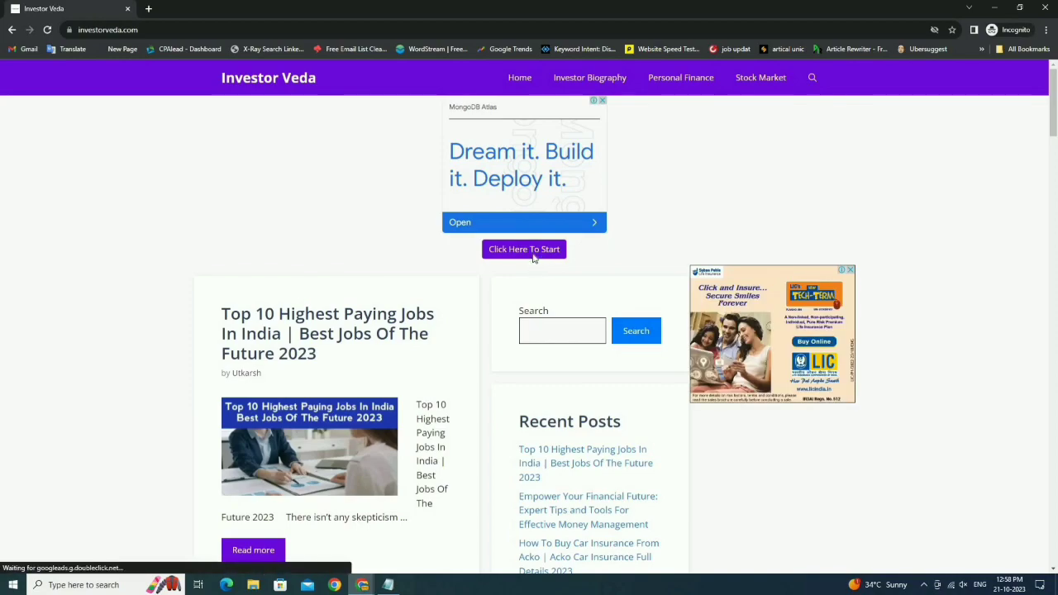
- Start the countdown on the Investor Veda home page and continue to its article page, dismissing the ad
scroll(532, 254, "down", 10)
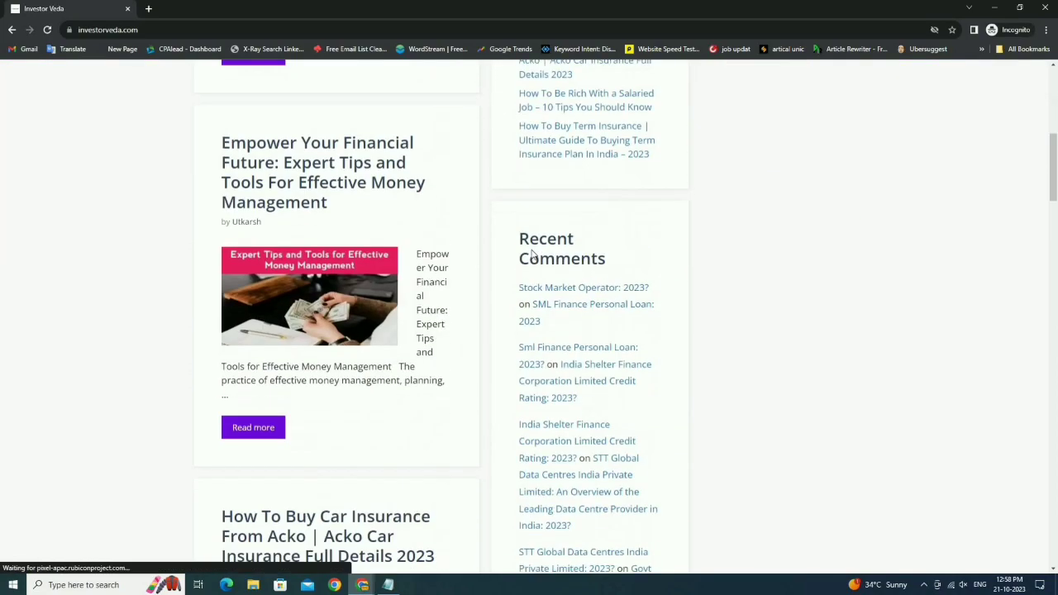
scroll(532, 254, "up", 10)
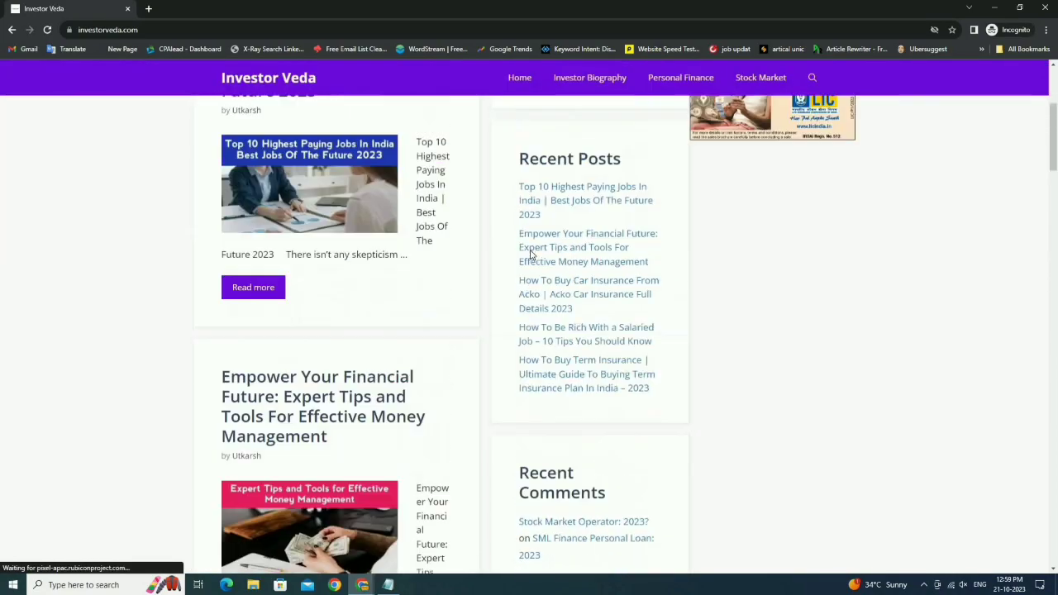
left_click(531, 252)
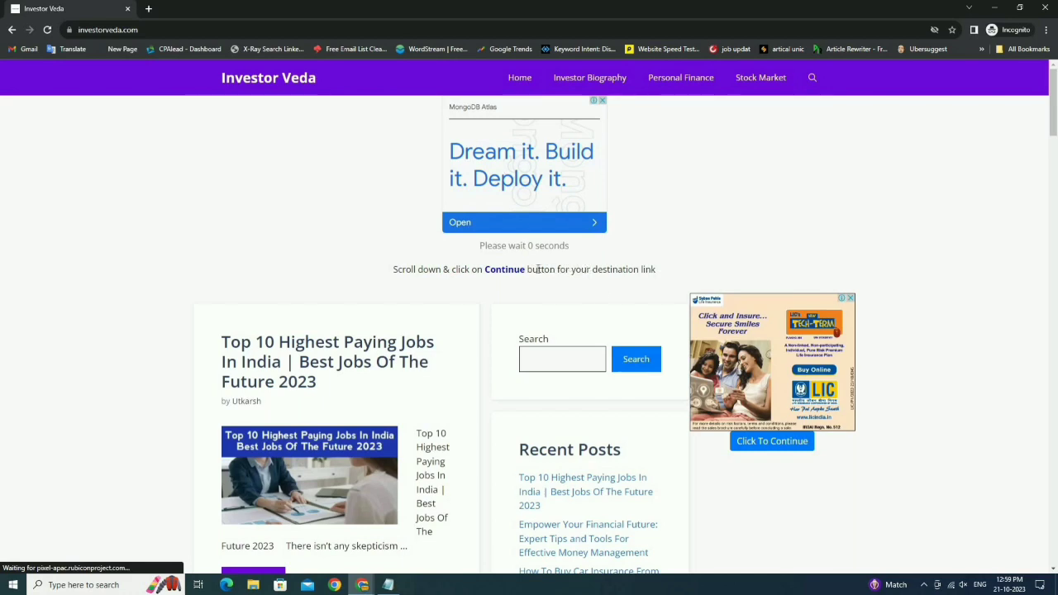
scroll(562, 256, "down", 1)
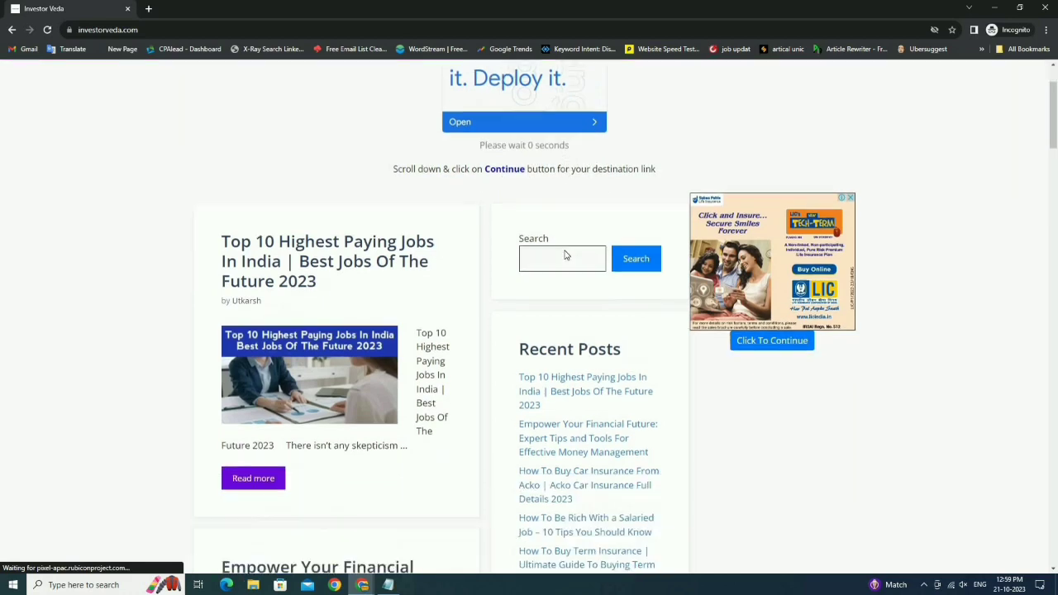
scroll(769, 438, "up", 1)
left_click(774, 443)
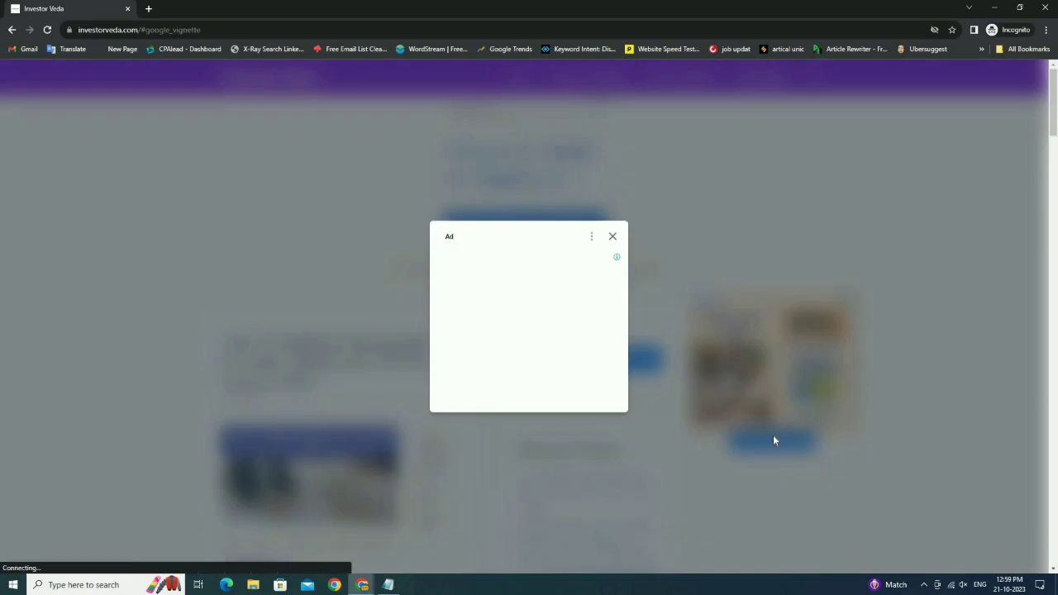
left_click(613, 237)
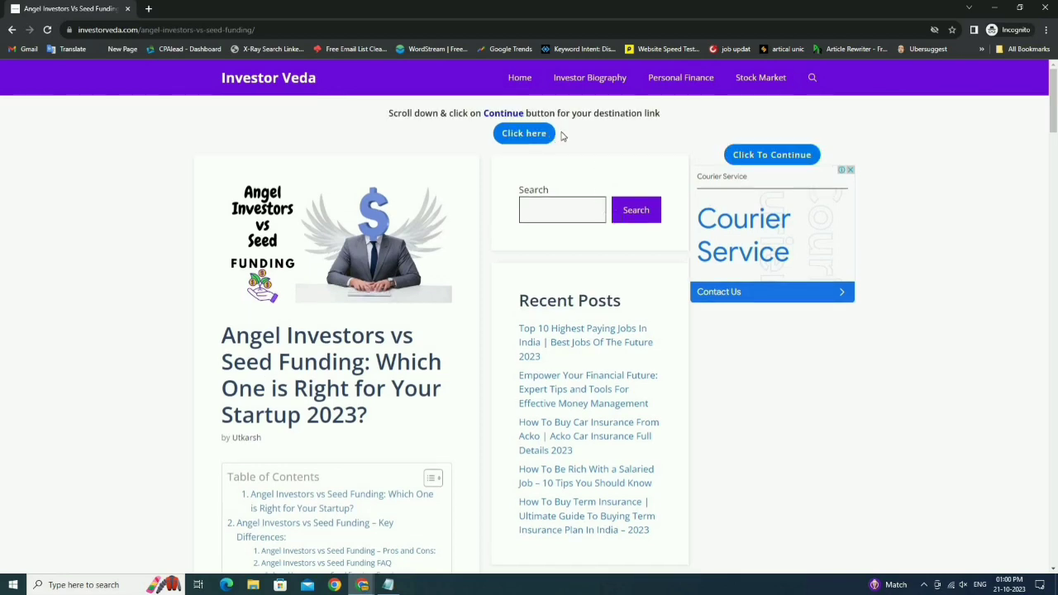
- Continue from the angel investors article through the InstantLinks page to the final destination link
left_click(533, 136)
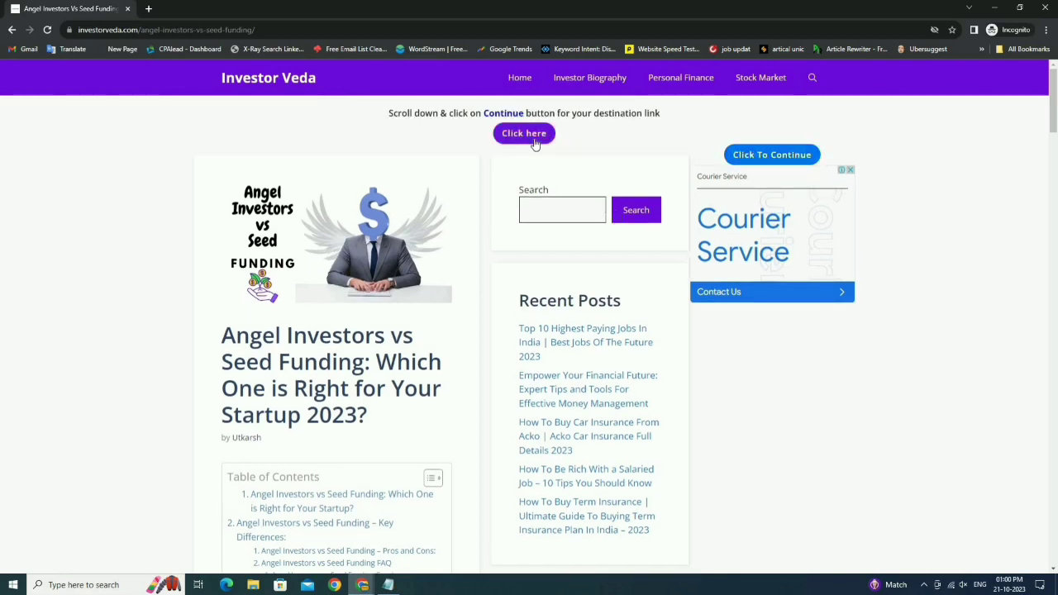
scroll(596, 171, "up", 1)
left_click(752, 163)
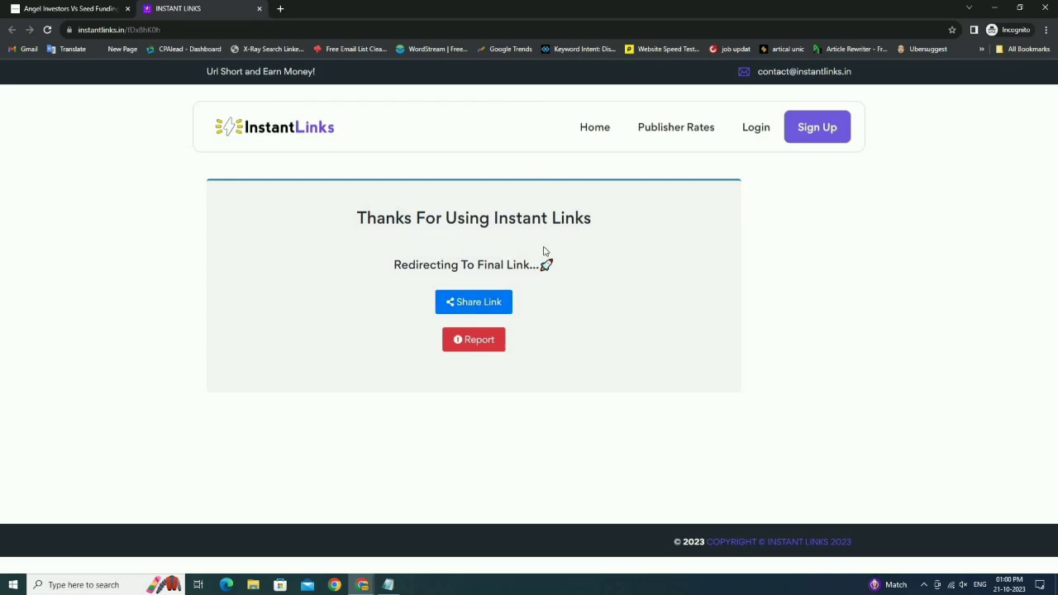
left_click(454, 309)
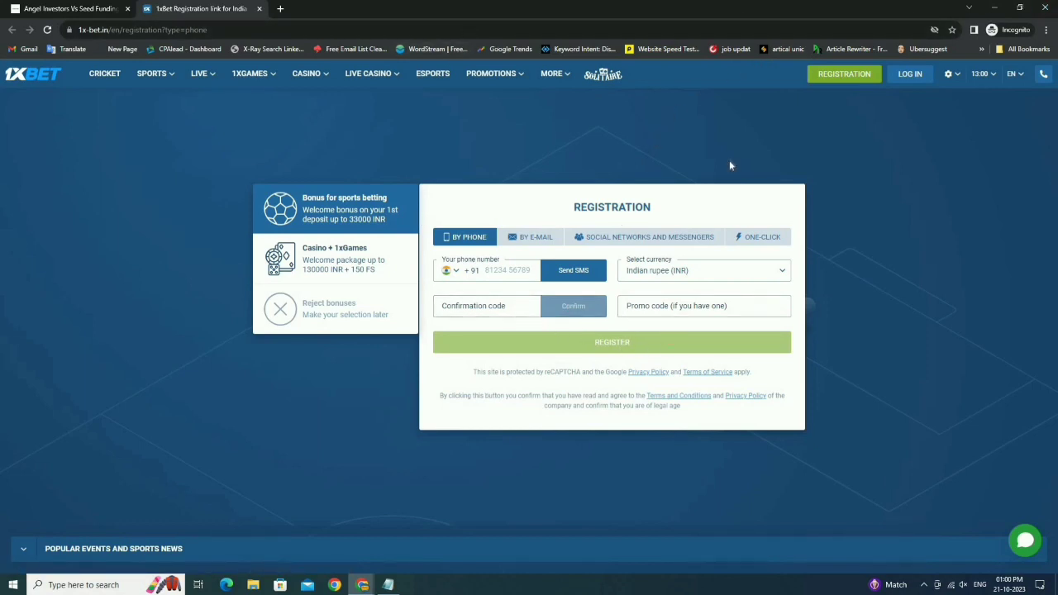
- Close the incognito window and open the InstantLinks dashboard in the main browser window
left_click(1040, 7)
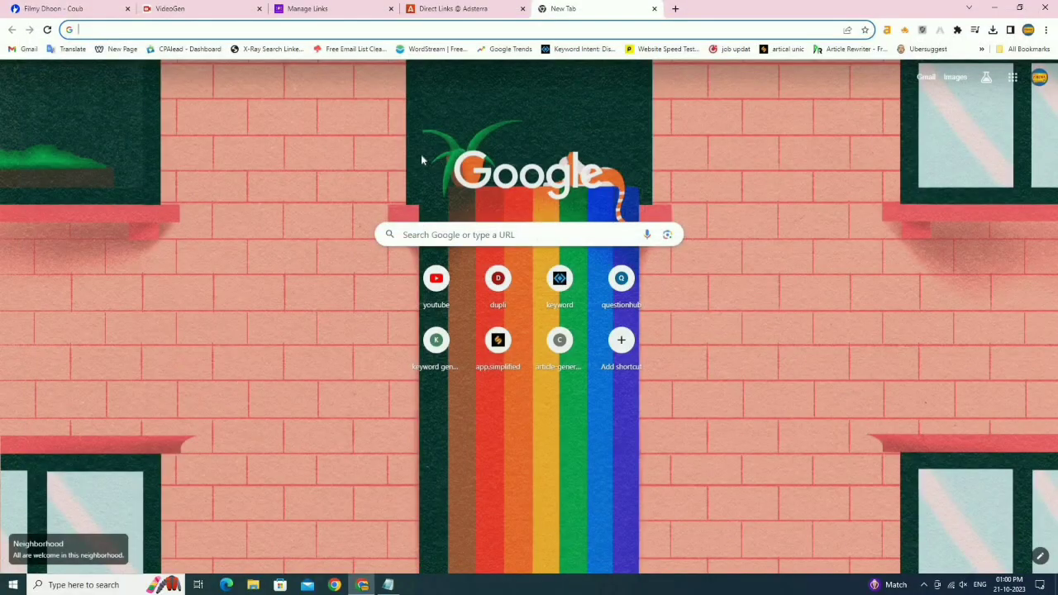
left_click(296, 9)
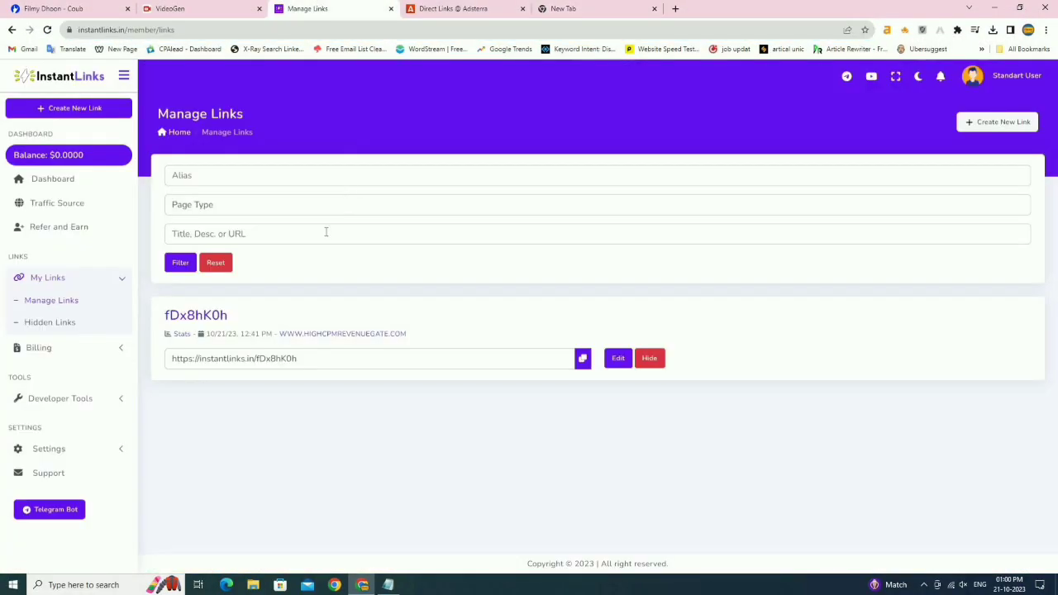
left_click(83, 182)
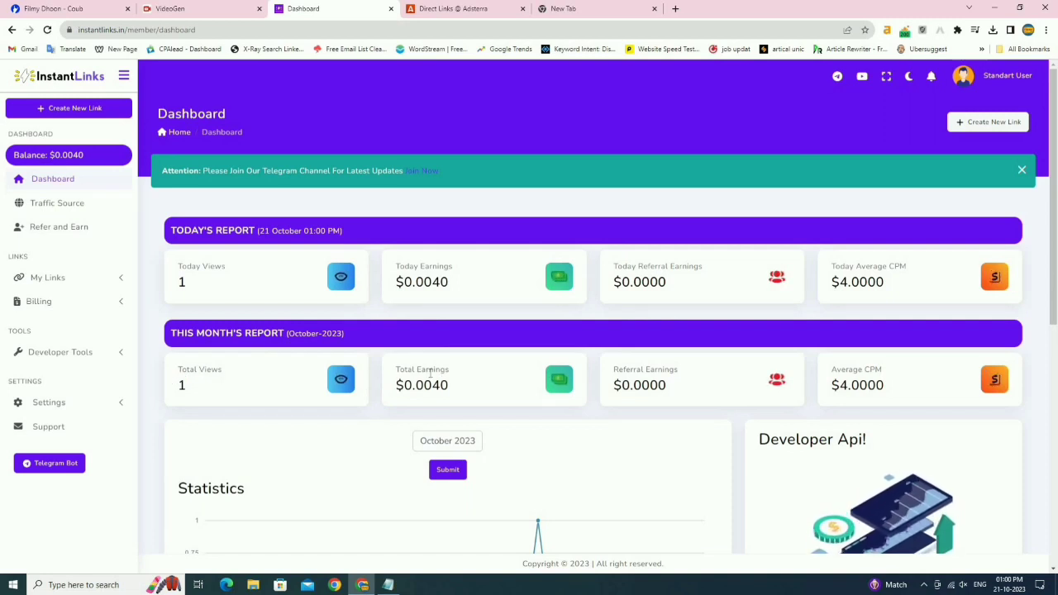
- Examine the dashboard's daily and monthly views, earnings and CPM, along with the October 2023 statistics chart and table
left_click_drag(453, 385, 432, 386)
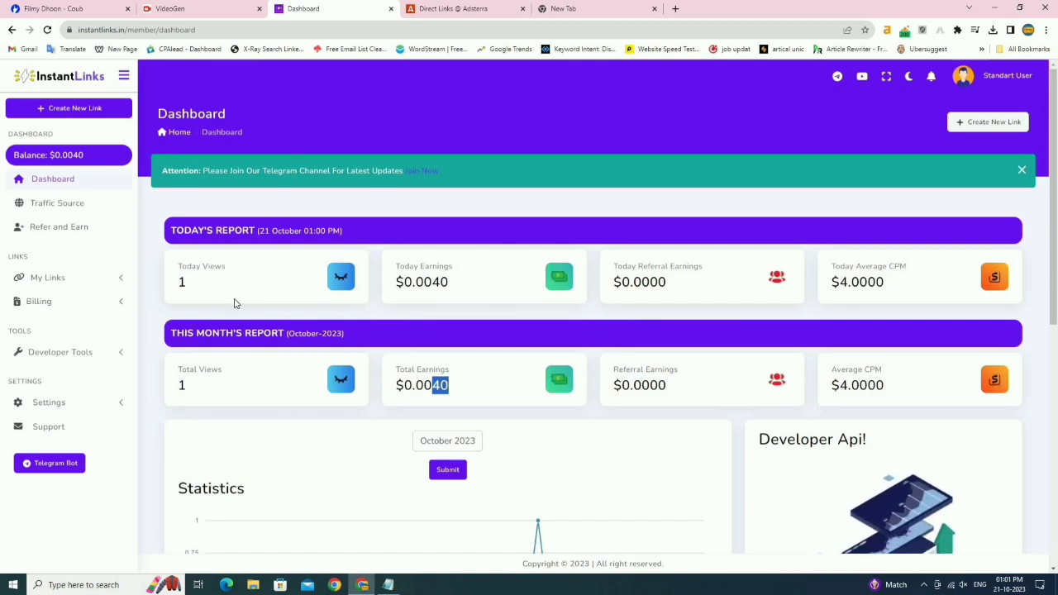
scroll(430, 247, "down", 6)
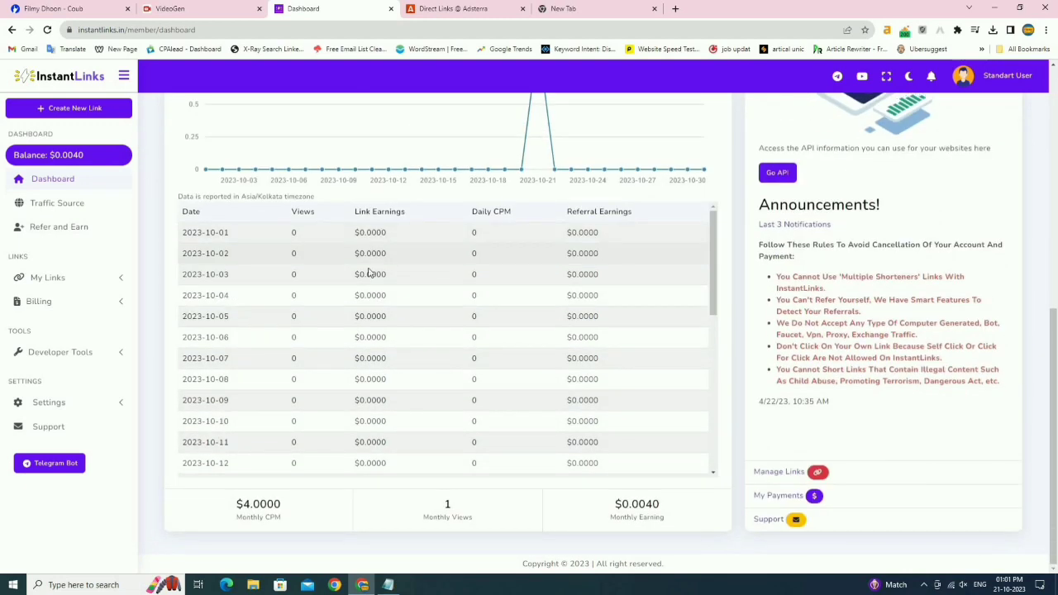
scroll(382, 266, "up", 6)
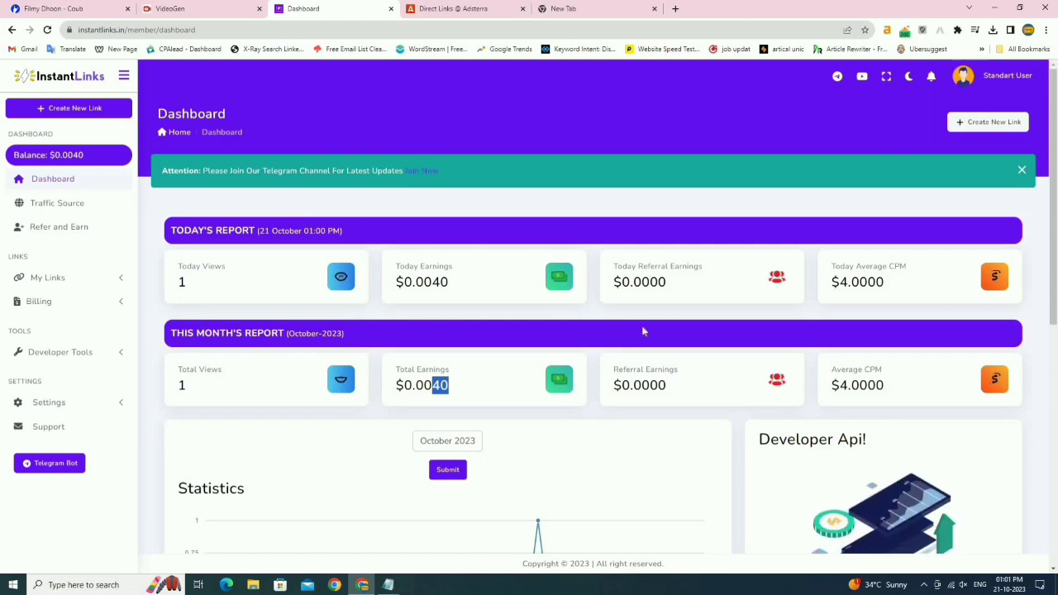
scroll(731, 312, "down", 3)
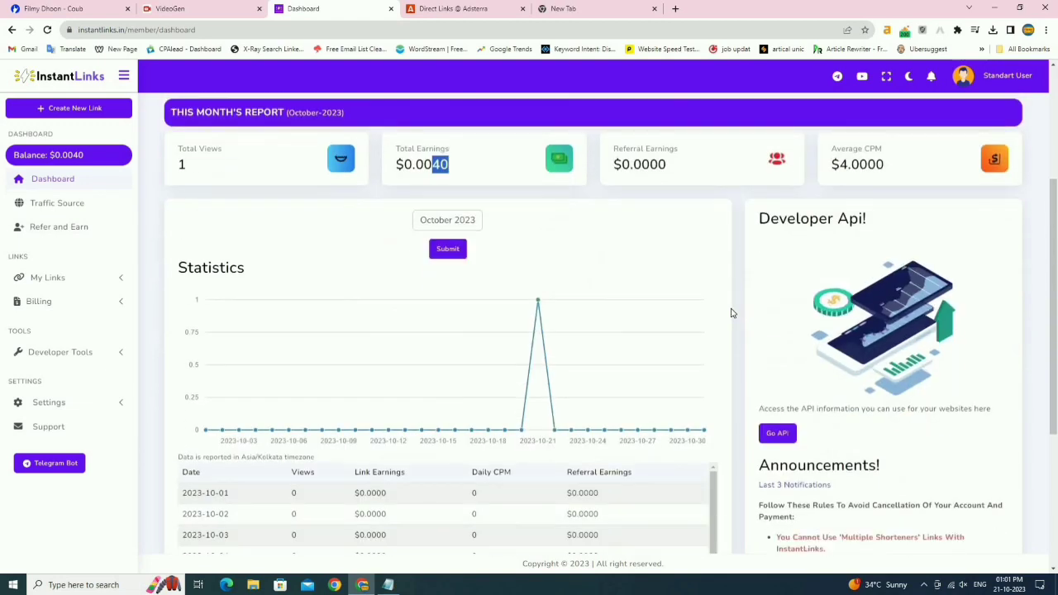
scroll(731, 312, "up", 2)
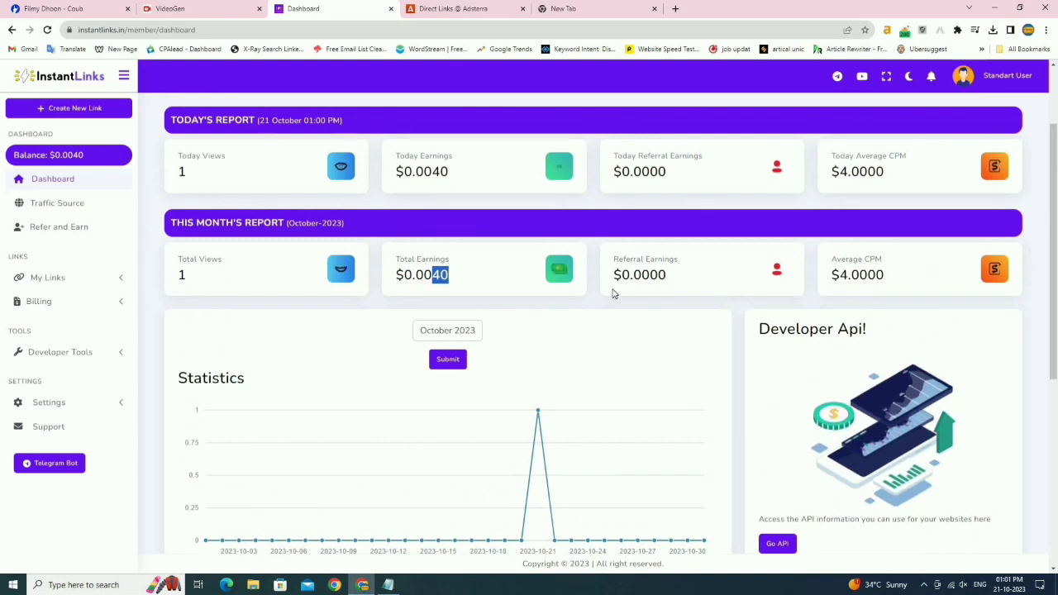
scroll(614, 293, "up", 2)
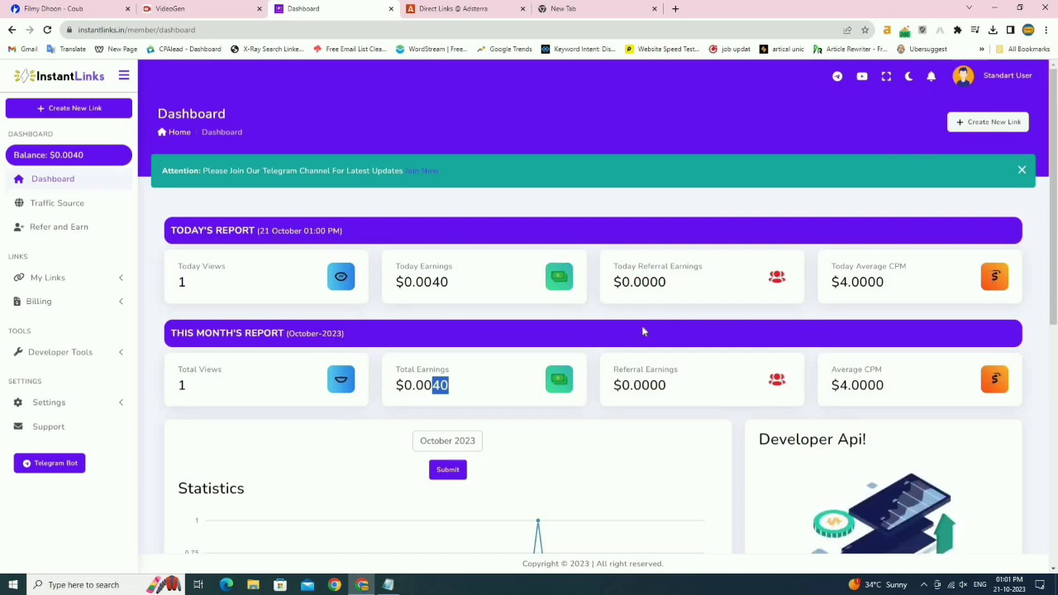
scroll(731, 313, "down", 3)
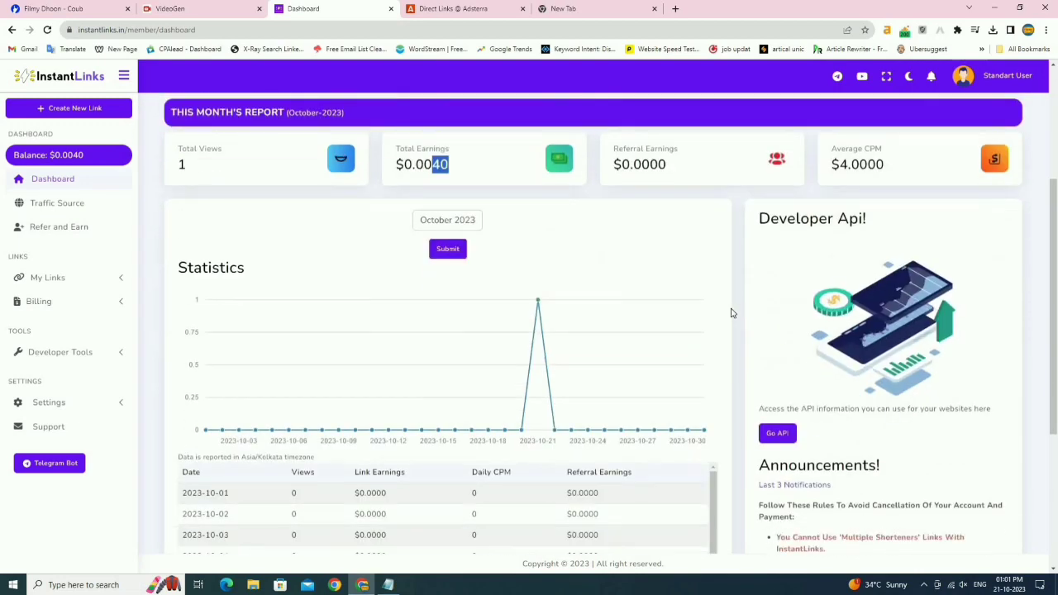
scroll(729, 313, "up", 1)
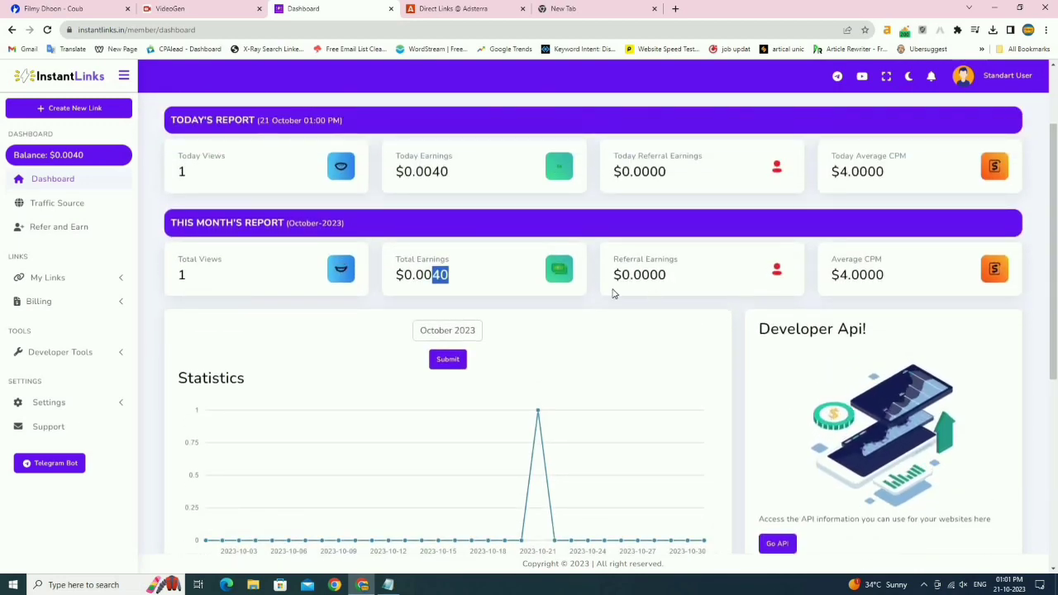
scroll(612, 291, "up", 1)
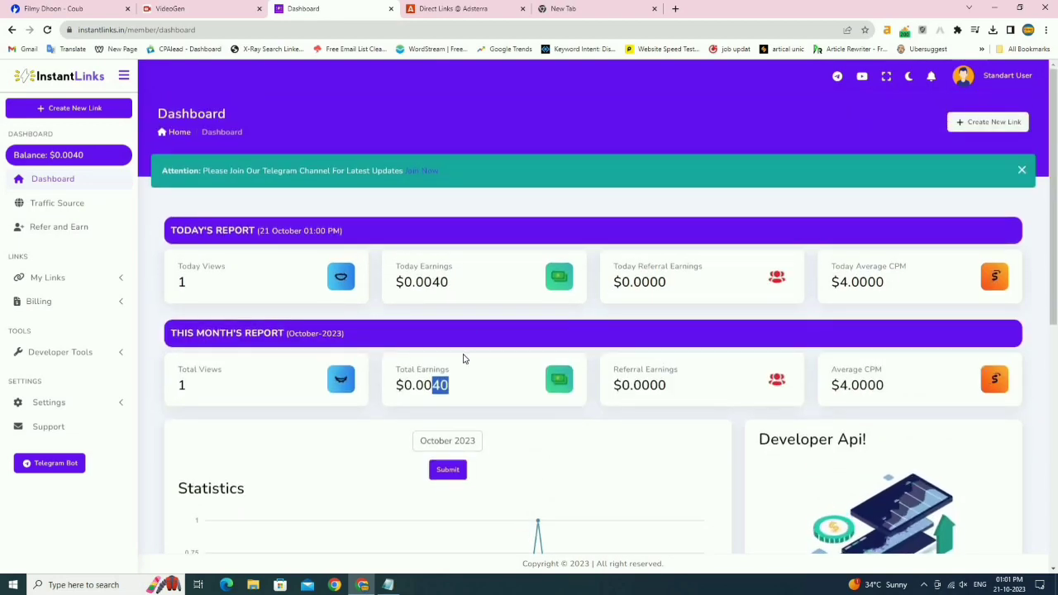